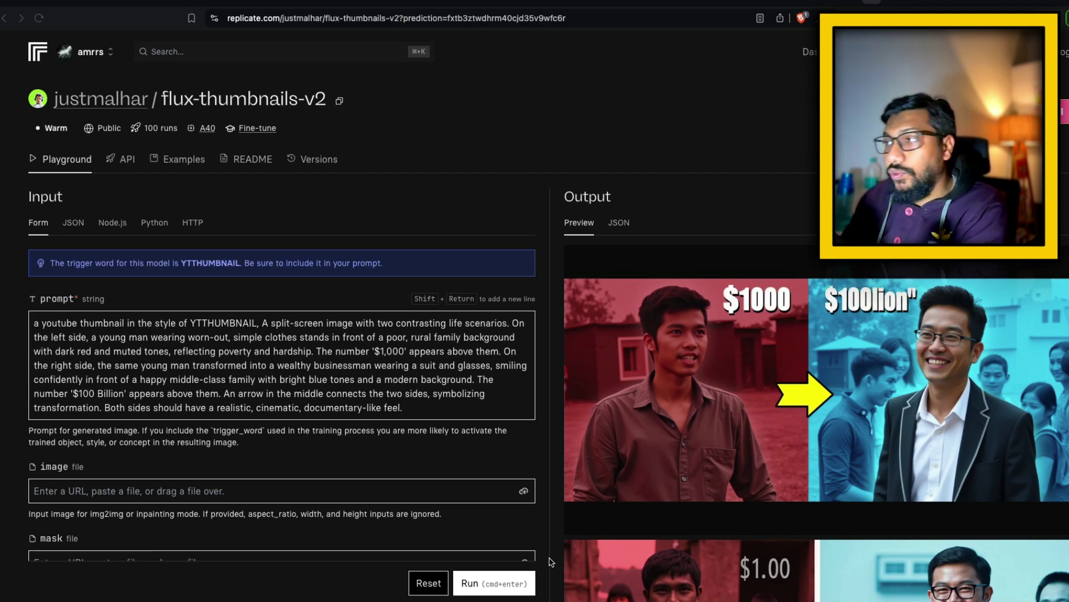
Step: Examine the four generated split-screen thumbnails and the input settings of the flux-thumbnails-v2 prediction
scroll(733, 431, "down", 5)
scroll(733, 431, "down", 3)
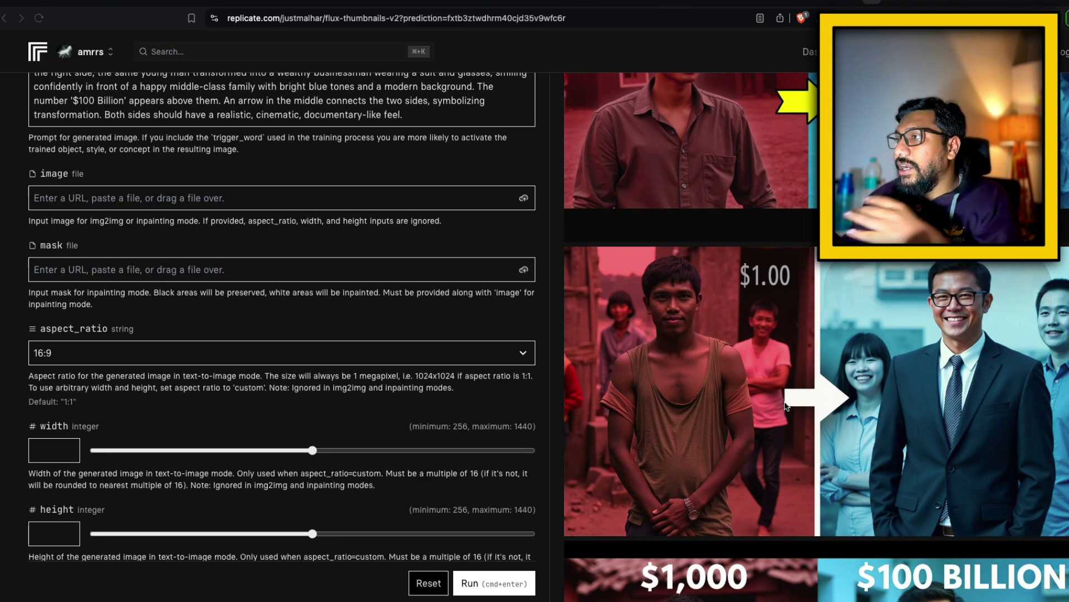
scroll(785, 406, "up", 8)
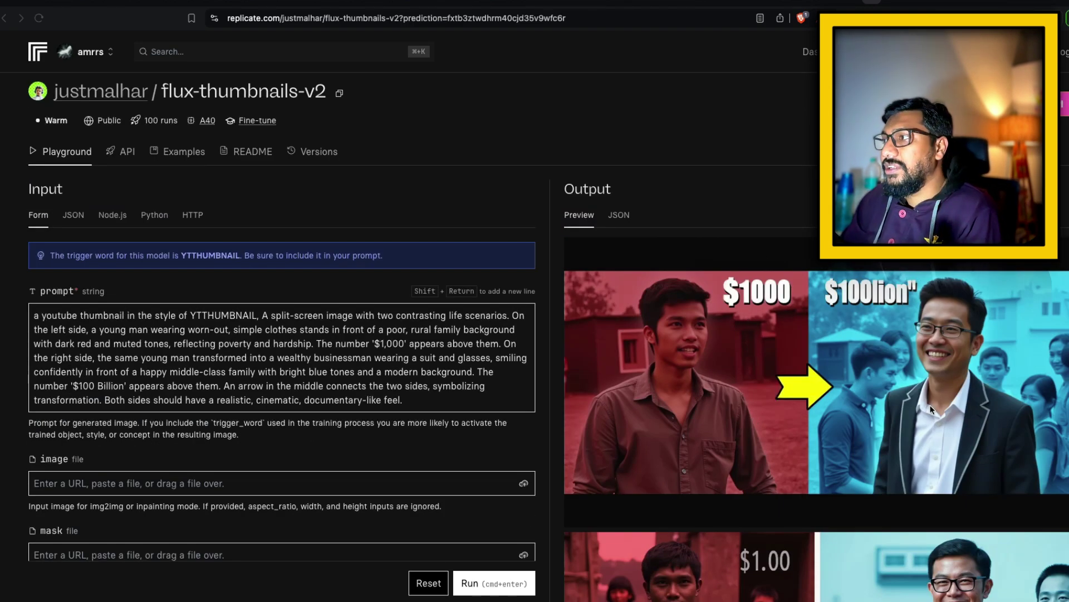
scroll(873, 416, "down", 20)
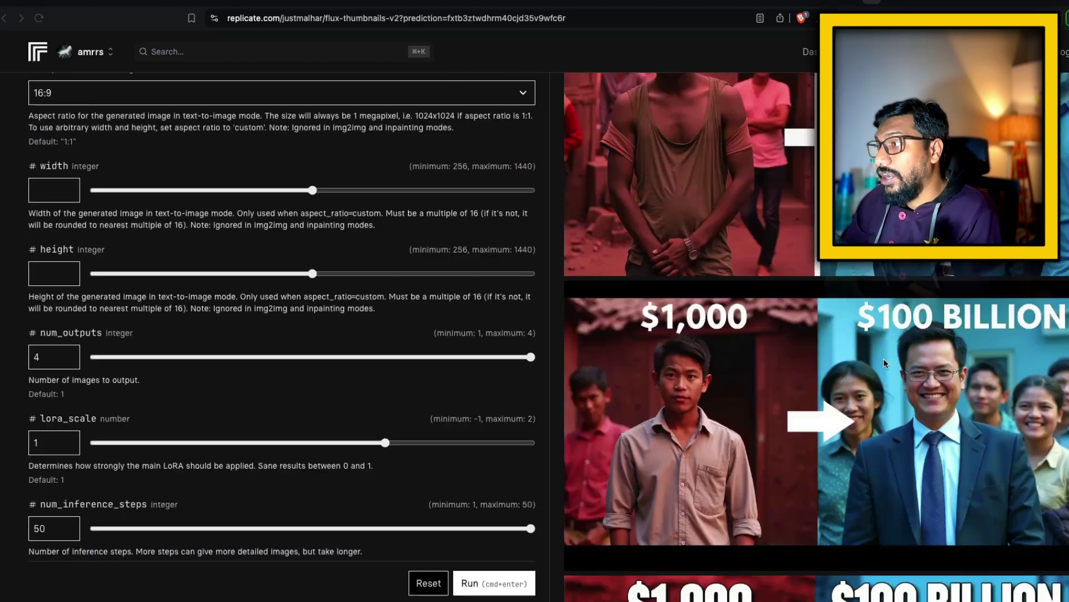
scroll(956, 340, "up", 20)
scroll(947, 362, "down", 8)
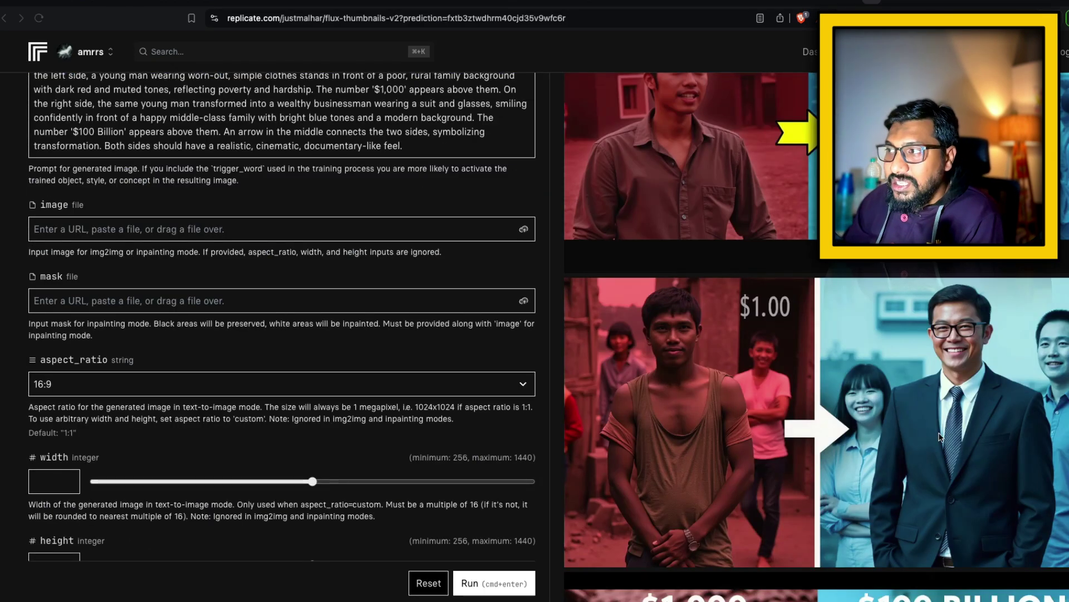
scroll(978, 417, "down", 8)
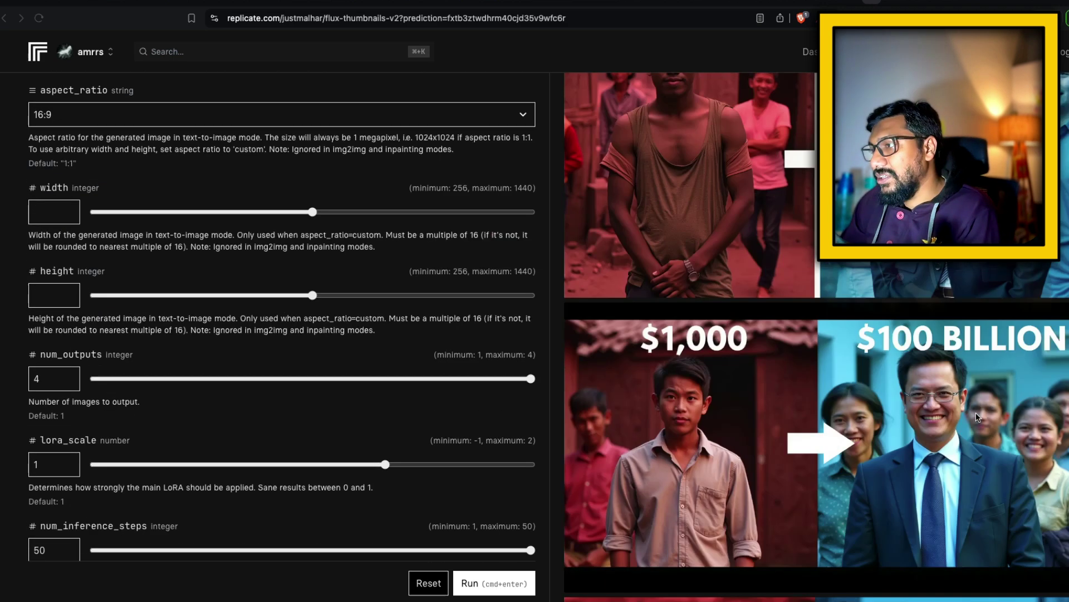
scroll(938, 453, "down", 7)
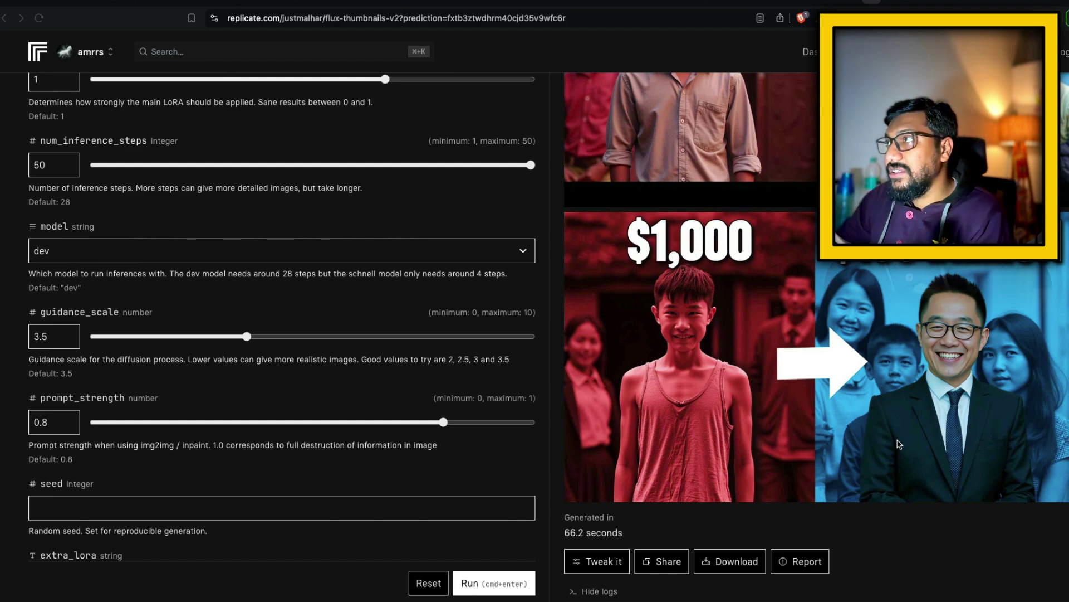
Step: Switch to the face-swap prediction and compare its input image, swap image and output
left_click(898, 1)
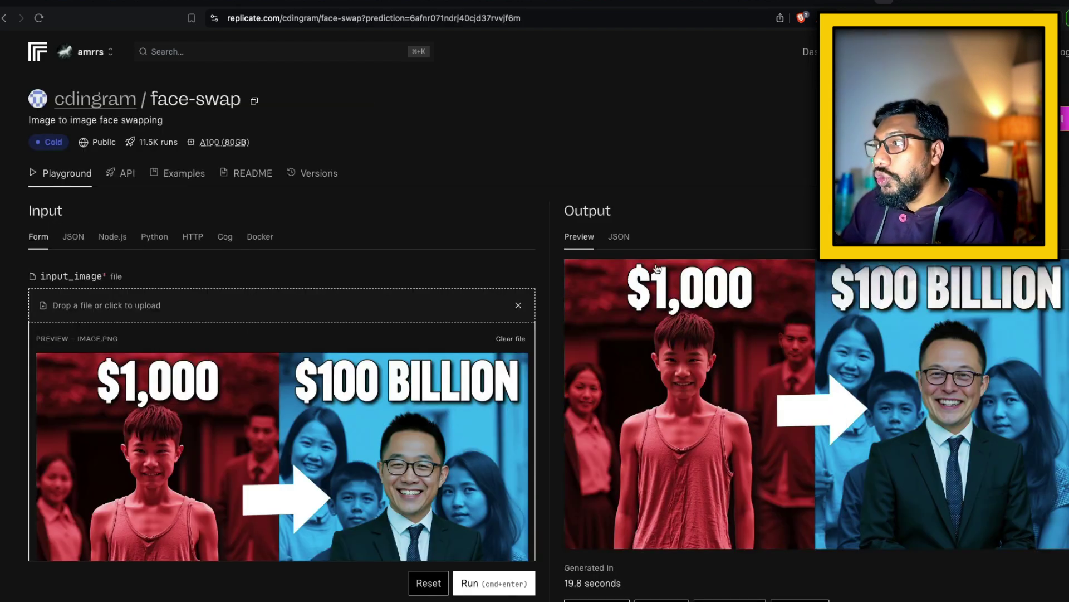
scroll(862, 334, "down", 5)
scroll(863, 335, "down", 5)
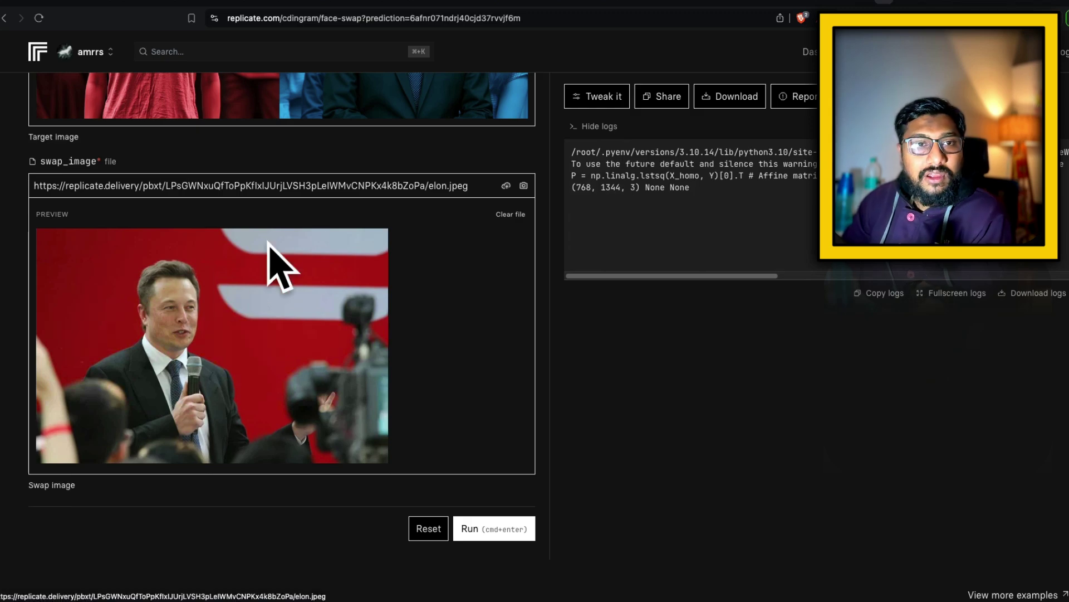
scroll(501, 328, "up", 8)
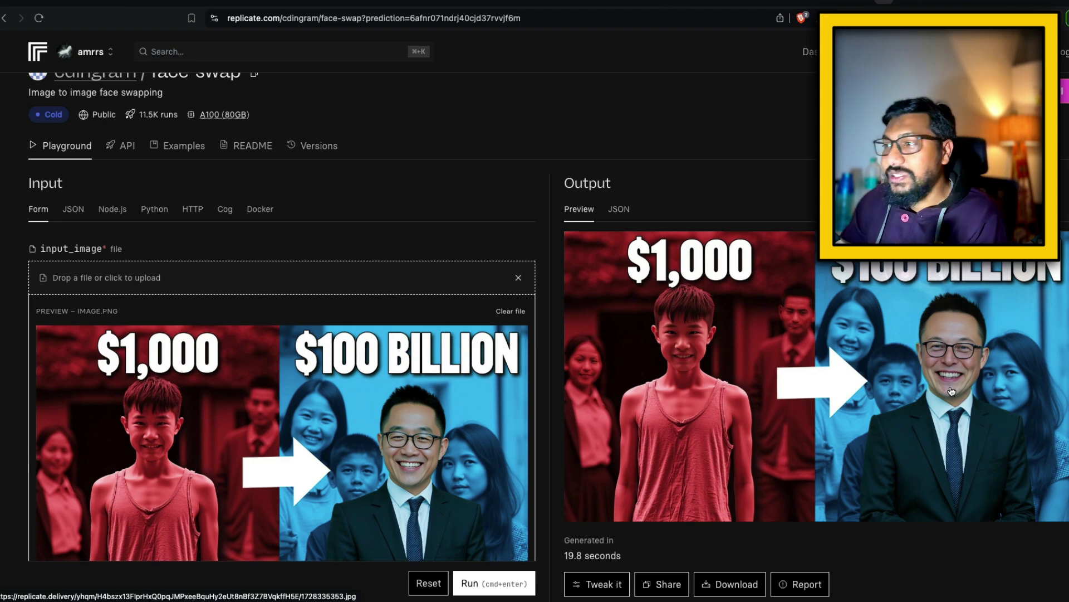
scroll(958, 385, "down", 5)
scroll(961, 384, "up", 6)
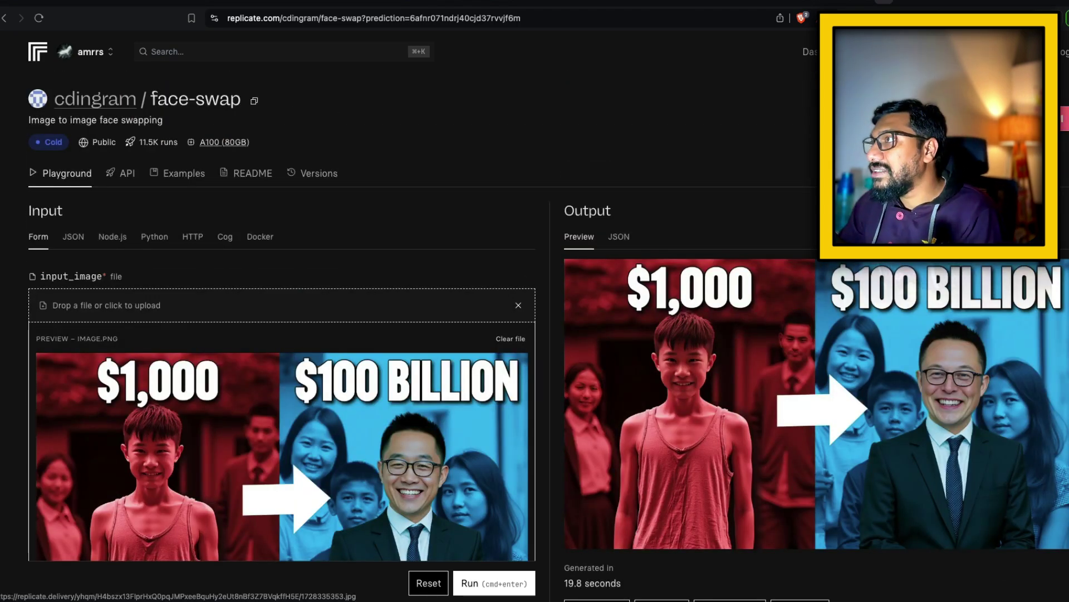
Step: Switch to the flux-thumbnails-v2 prediction with the "$5M vs $500M" prompt and review all its generated thumbnails and settings
left_click(902, 1)
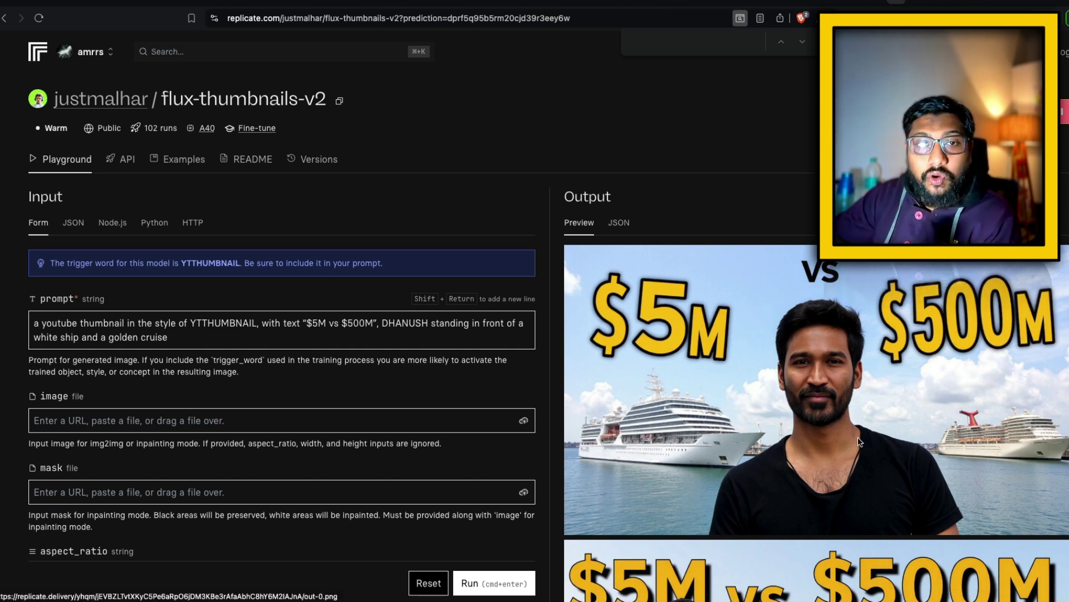
scroll(860, 442, "down", 10)
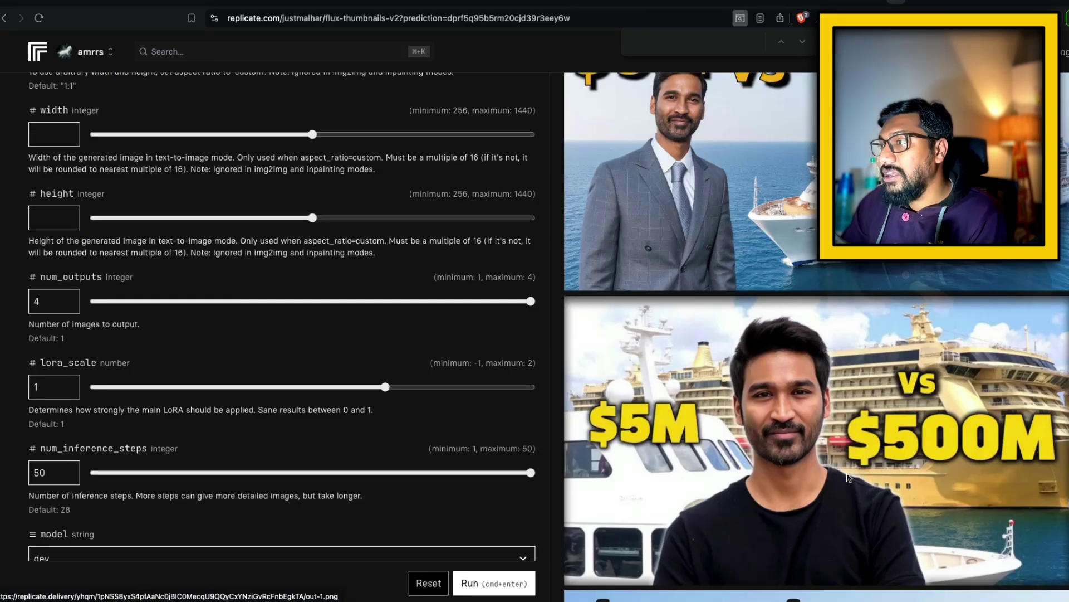
scroll(848, 478, "up", 10)
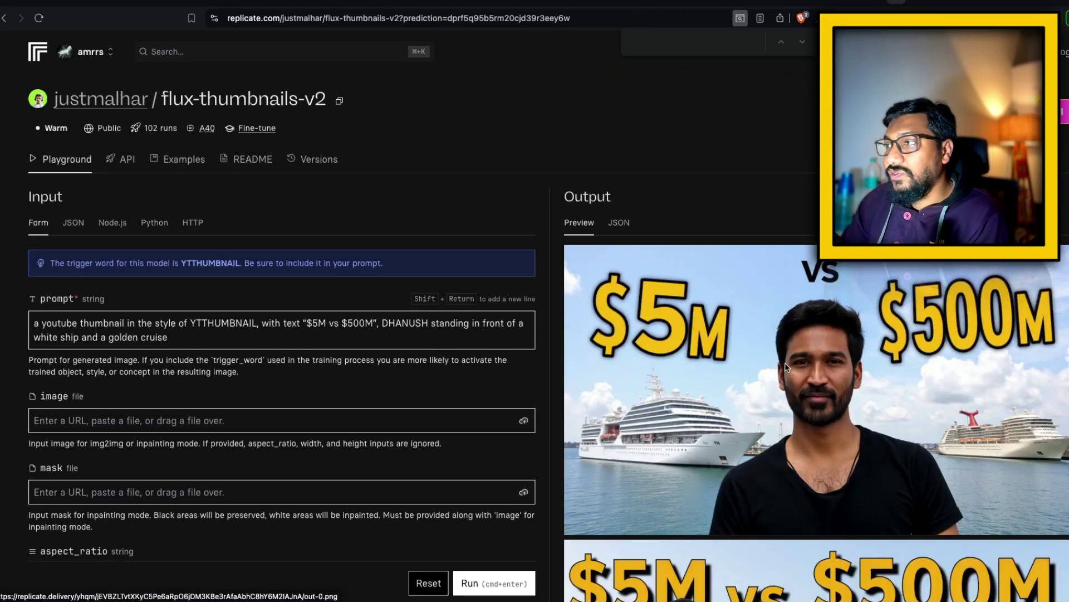
scroll(931, 387, "down", 5)
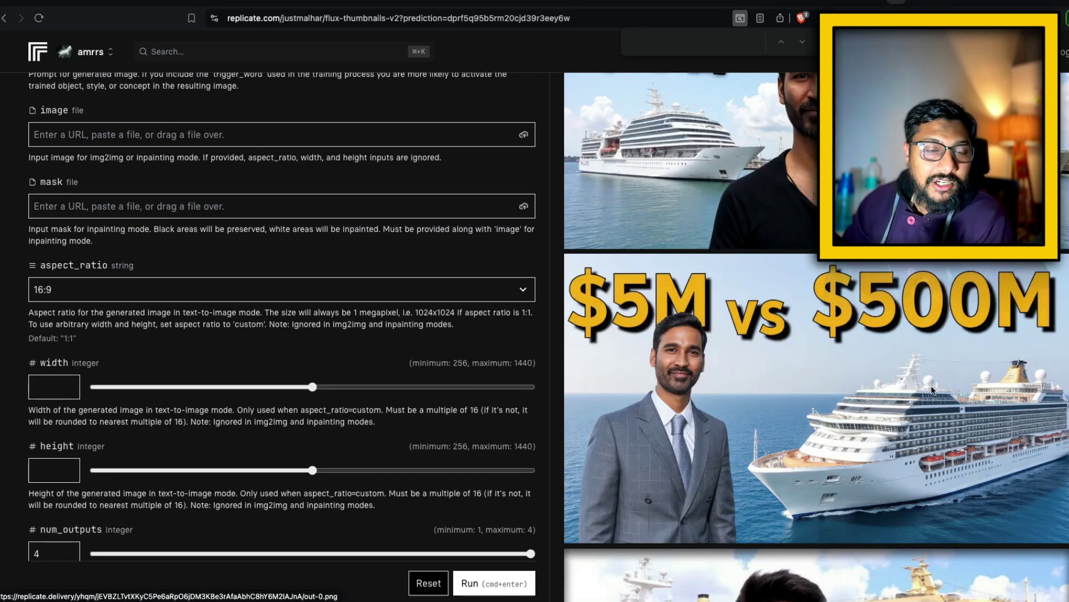
scroll(931, 389, "down", 10)
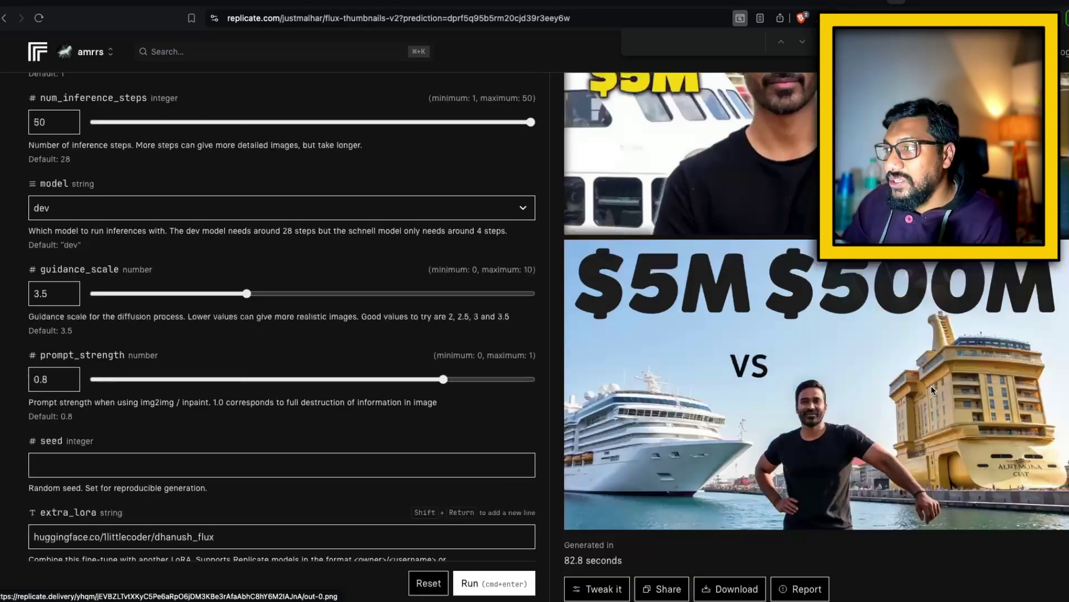
scroll(931, 389, "up", 7)
scroll(931, 389, "down", 5)
scroll(931, 385, "up", 13)
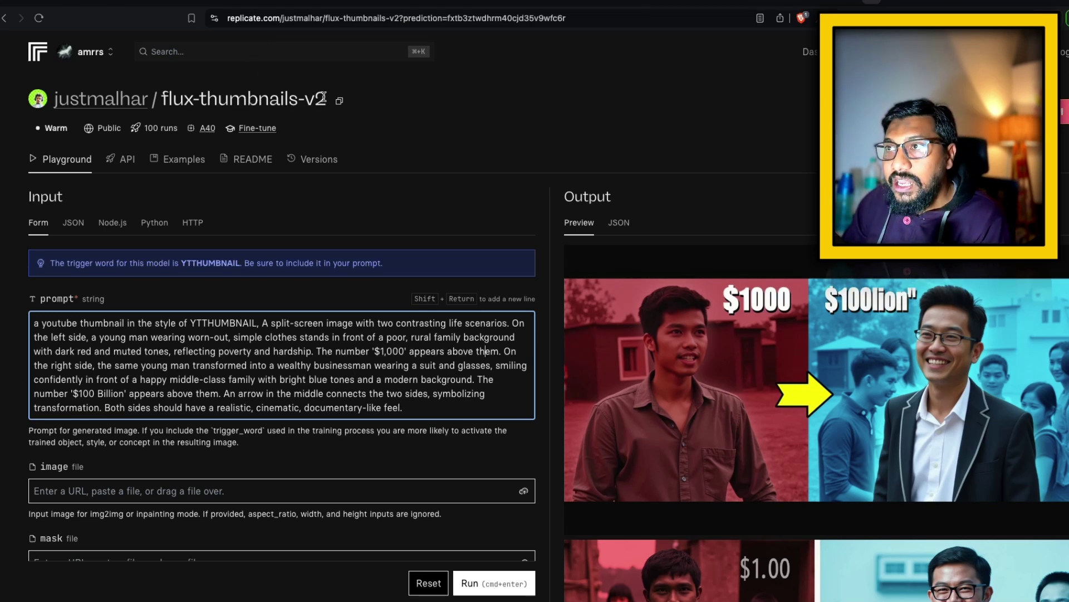
Step: In the split-screen prediction, highlight the model name and the prompt's opening phrase containing the trigger word YTTHUMBNAIL
left_click_drag(316, 99, 71, 98)
left_click(205, 102)
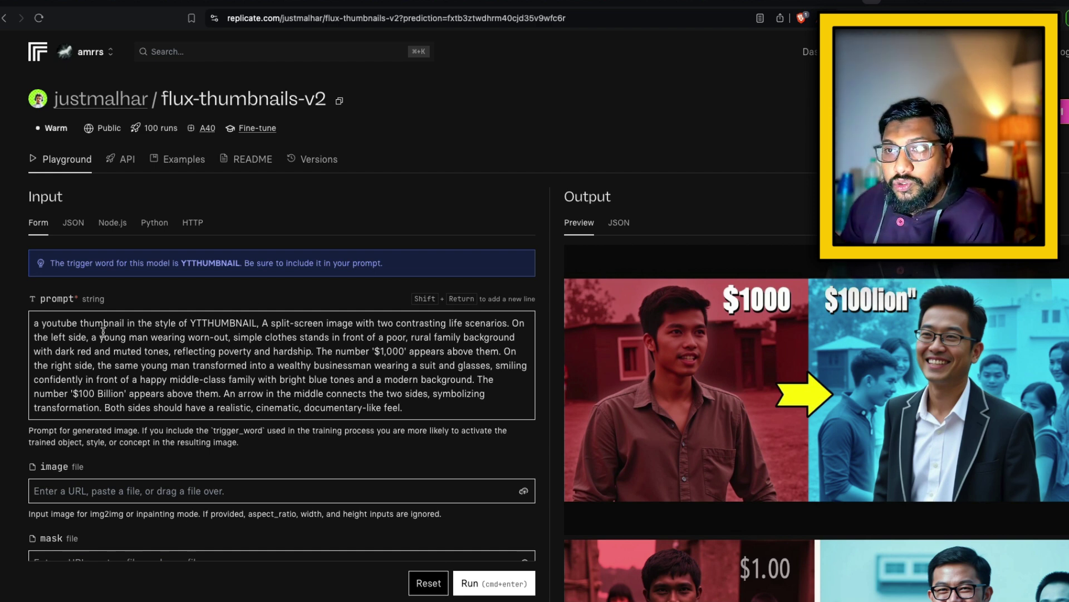
left_click(190, 323)
left_click_drag(191, 323, 260, 324)
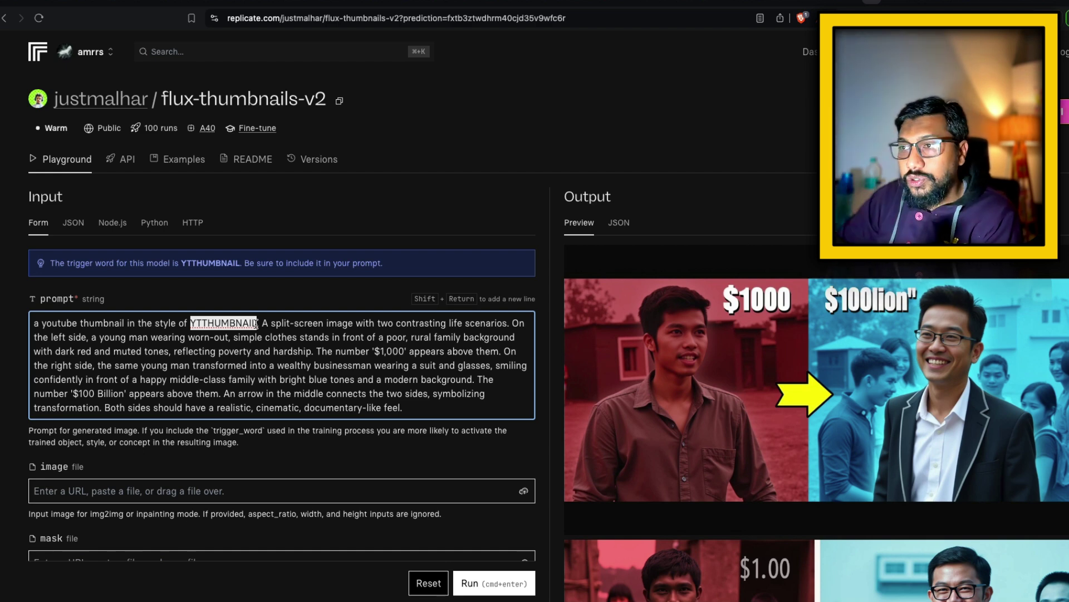
left_click(258, 323)
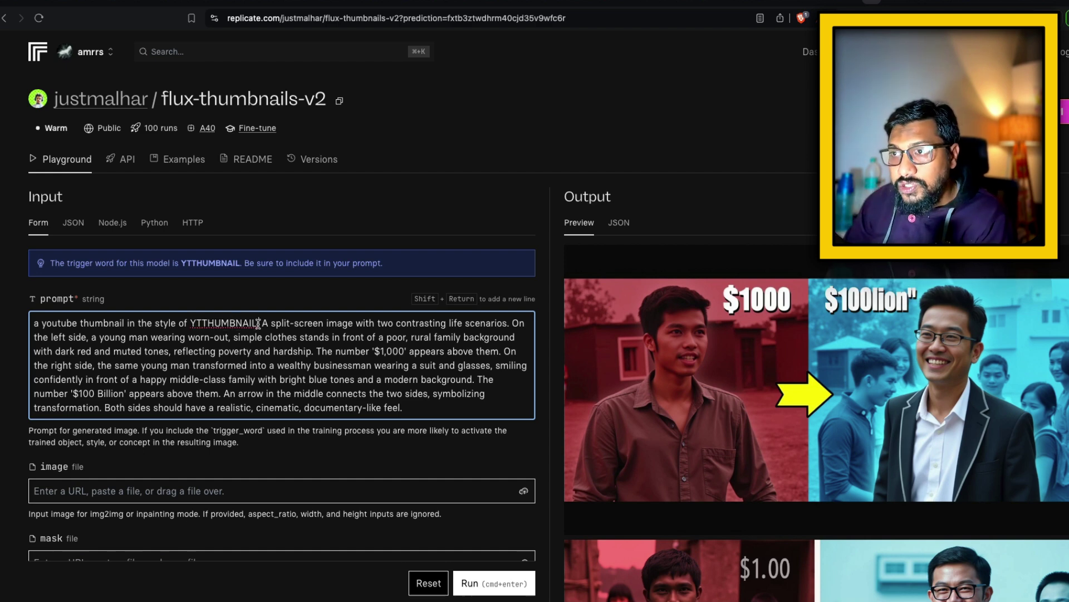
left_click_drag(261, 323, 17, 319)
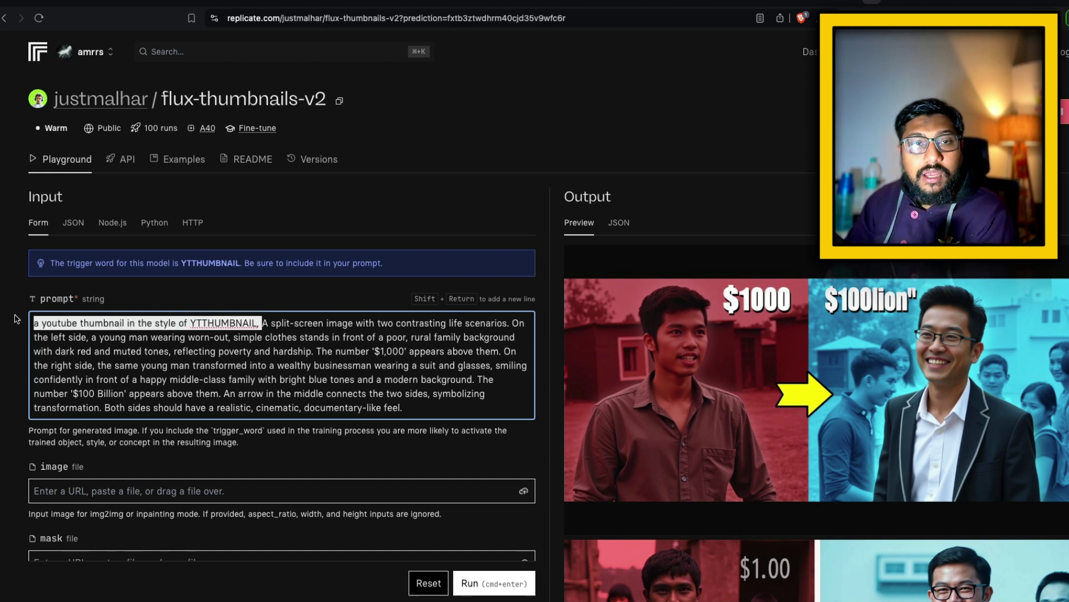
triple_click(207, 323)
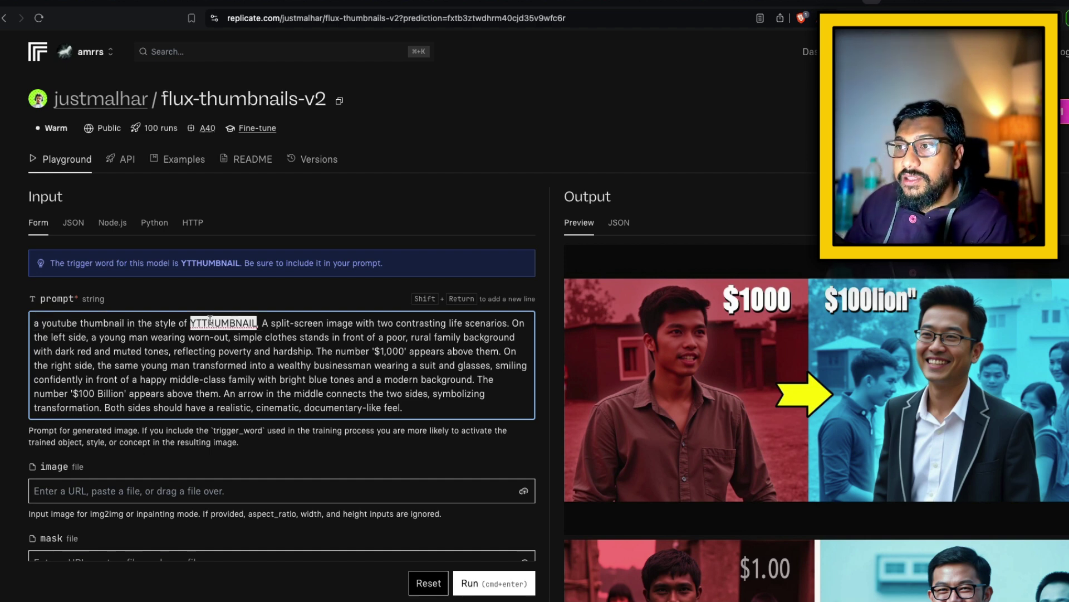
left_click(324, 331)
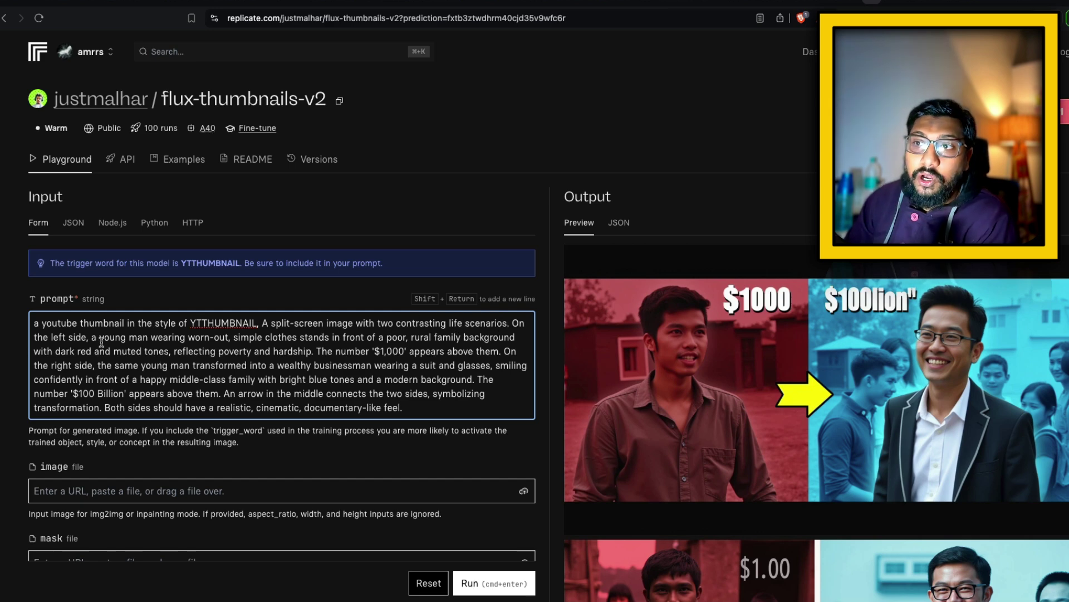
Step: Highlight the prompt's left-side description of the young man in worn-out clothes and the sentence placing '$1,000' above them
left_click_drag(97, 338, 266, 338)
left_click(319, 337)
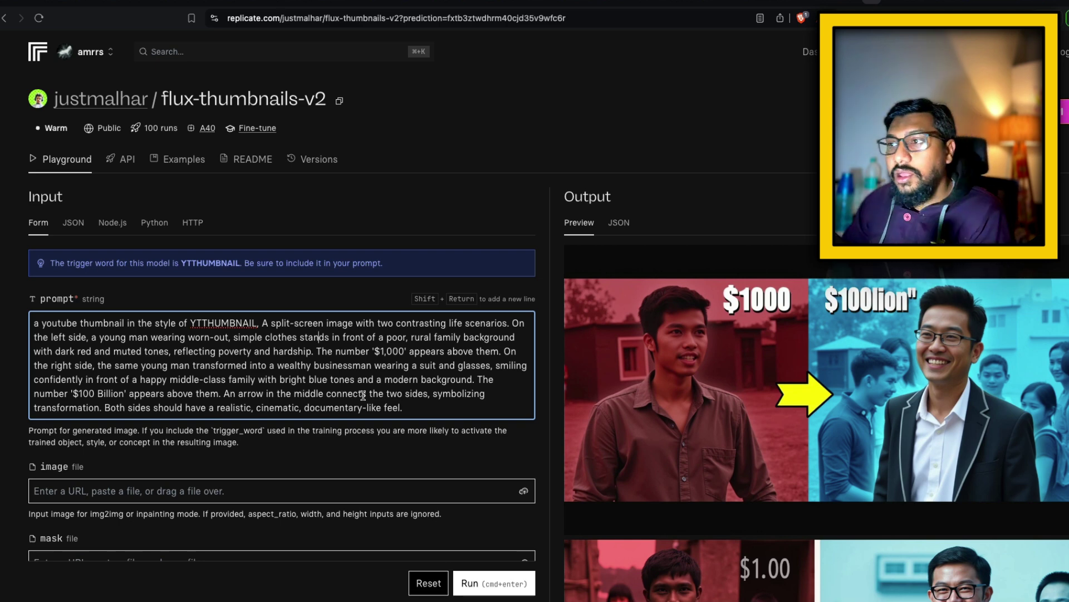
left_click_drag(371, 351, 498, 354)
left_click(498, 355)
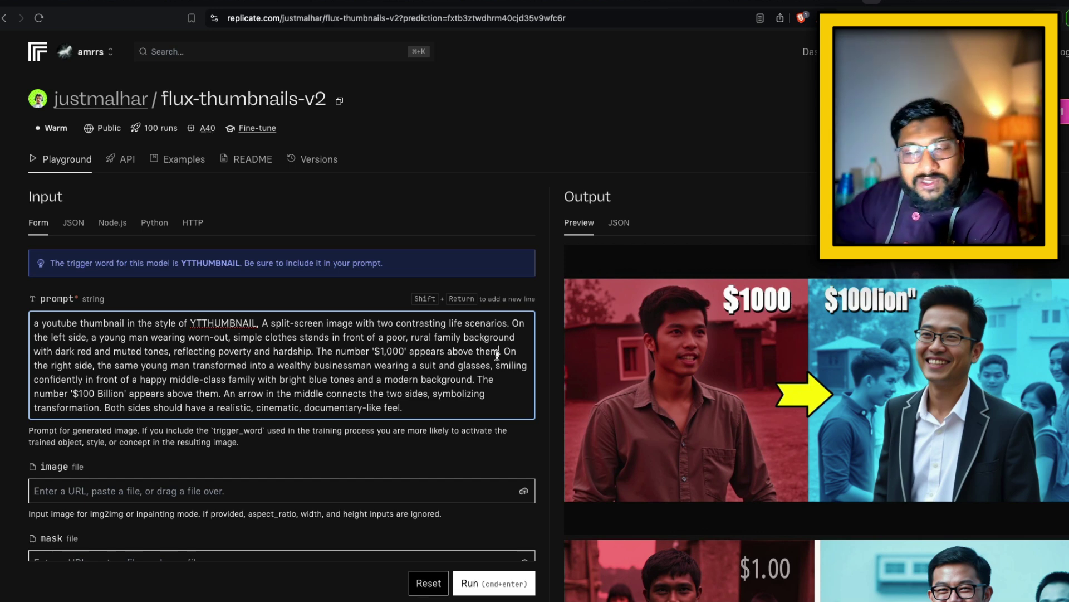
left_click_drag(316, 351, 504, 351)
left_click(504, 351)
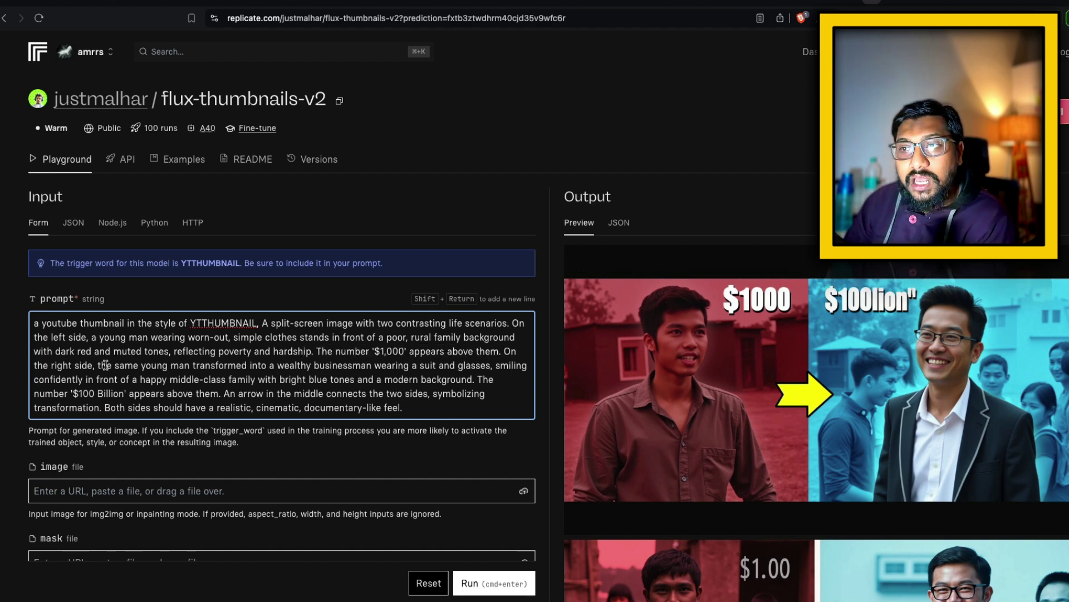
Step: Highlight the prompt's right-side description of the wealthy businessman and happy family, plus the closing sentence on the realistic, cinematic feel
left_click_drag(95, 366, 528, 365)
left_click(76, 382)
left_click_drag(77, 381, 270, 381)
left_click(271, 381)
scroll(271, 379, "down", 1)
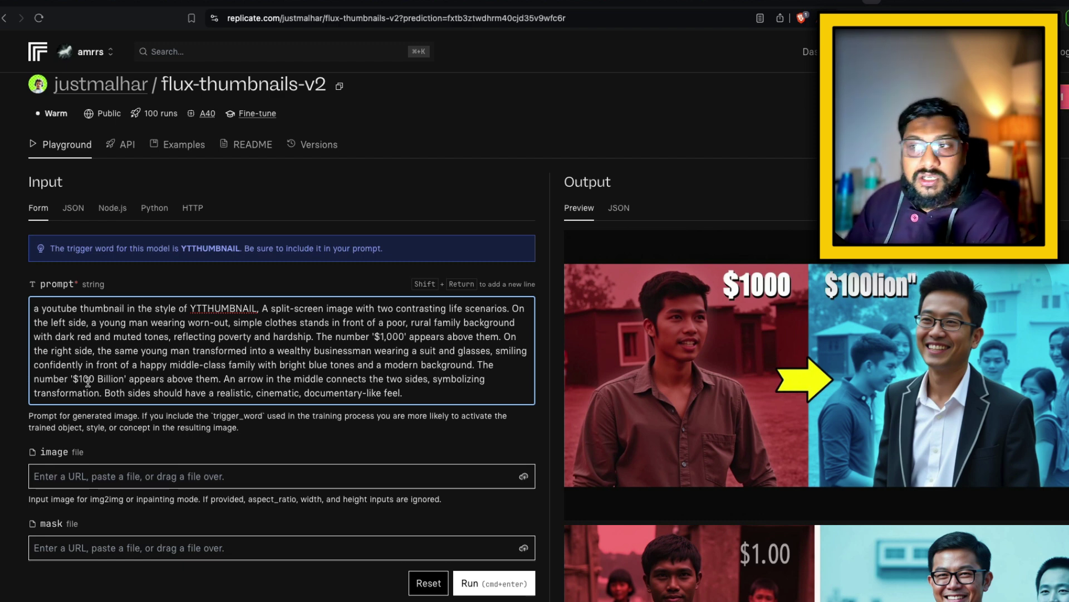
left_click_drag(110, 394, 405, 392)
left_click(406, 392)
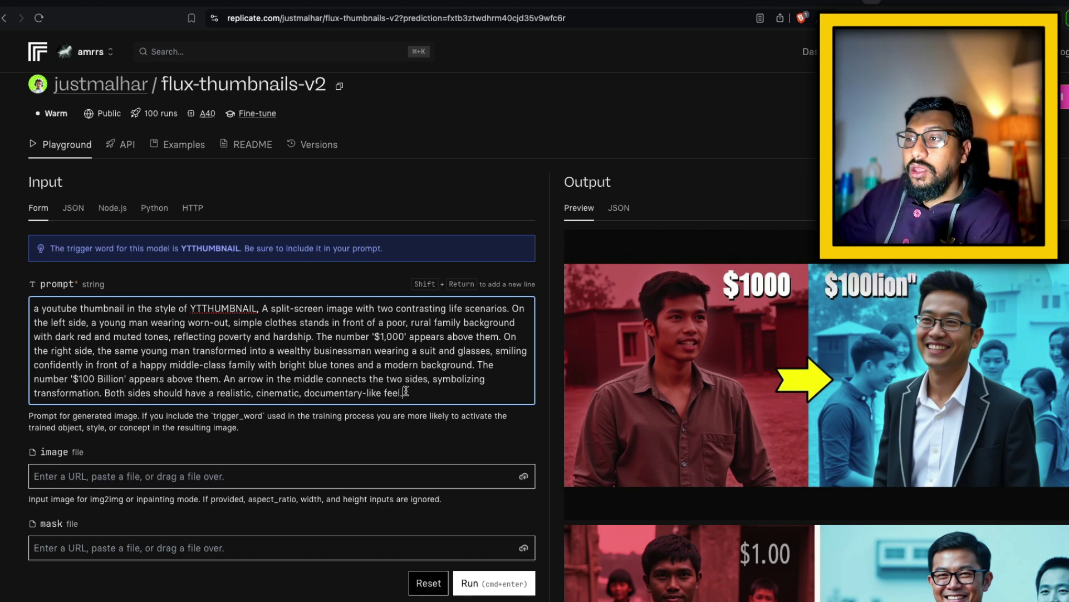
Step: Compare the generated split-screen thumbnails in the output with the prompt text
scroll(786, 402, "down", 2)
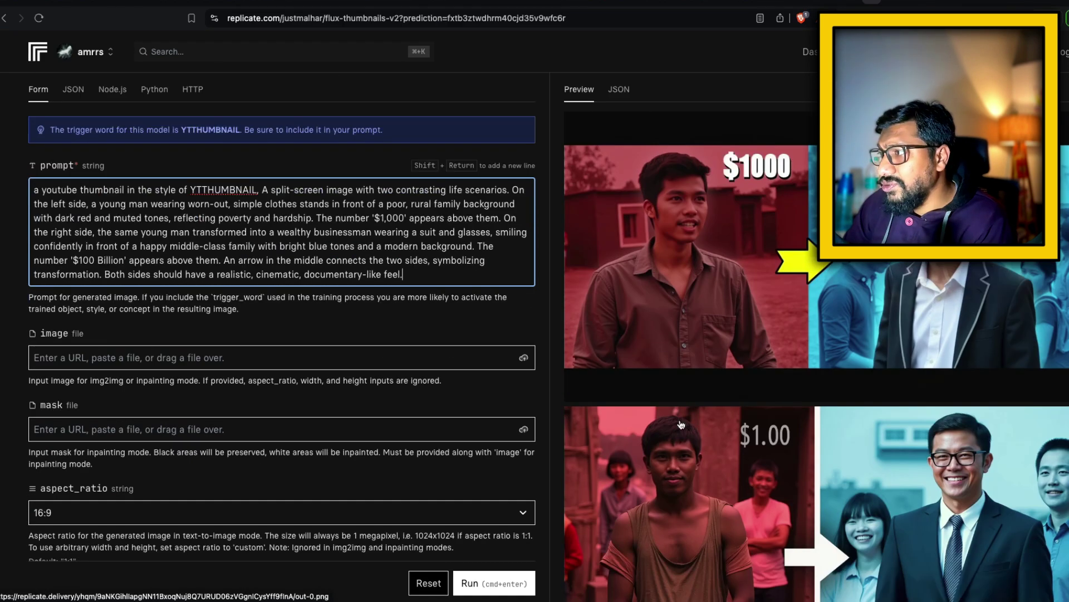
scroll(824, 303, "up", 1)
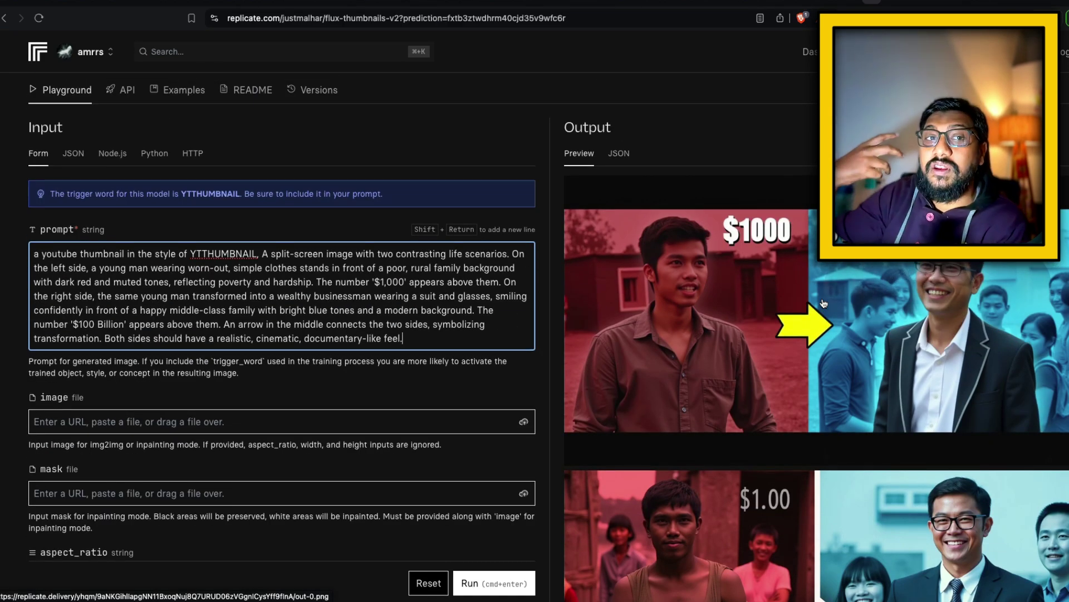
scroll(824, 303, "down", 1)
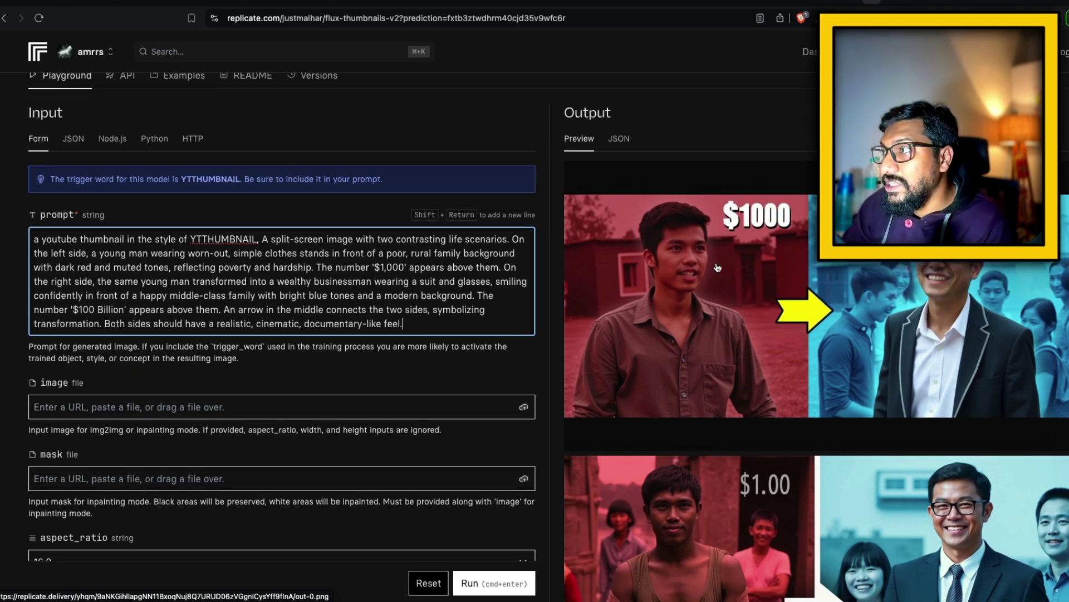
scroll(748, 426, "down", 5)
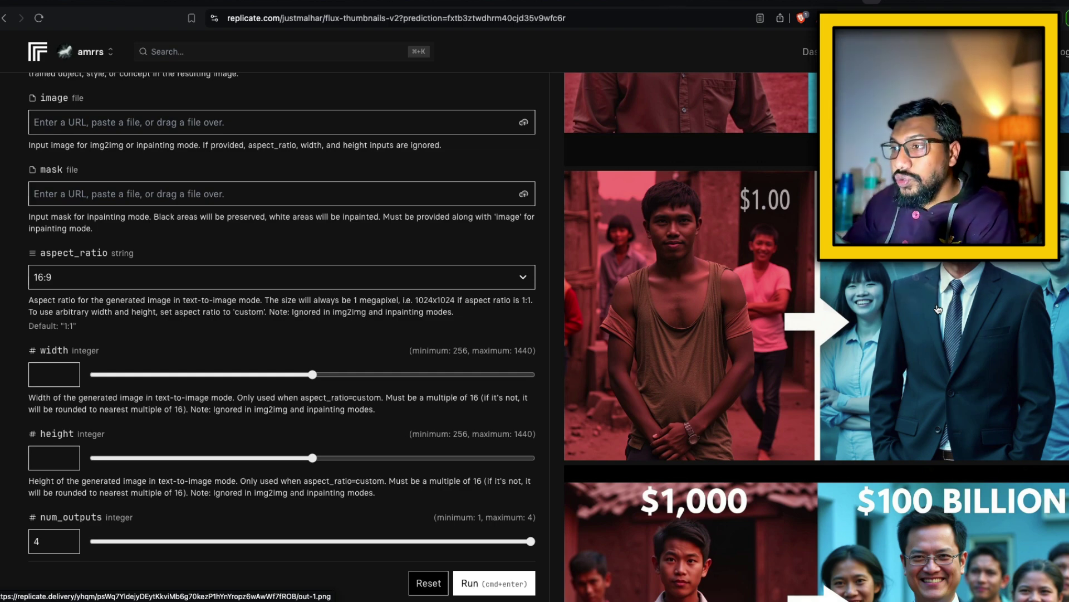
scroll(937, 308, "down", 7)
scroll(399, 245, "up", 14)
scroll(411, 509, "down", 2)
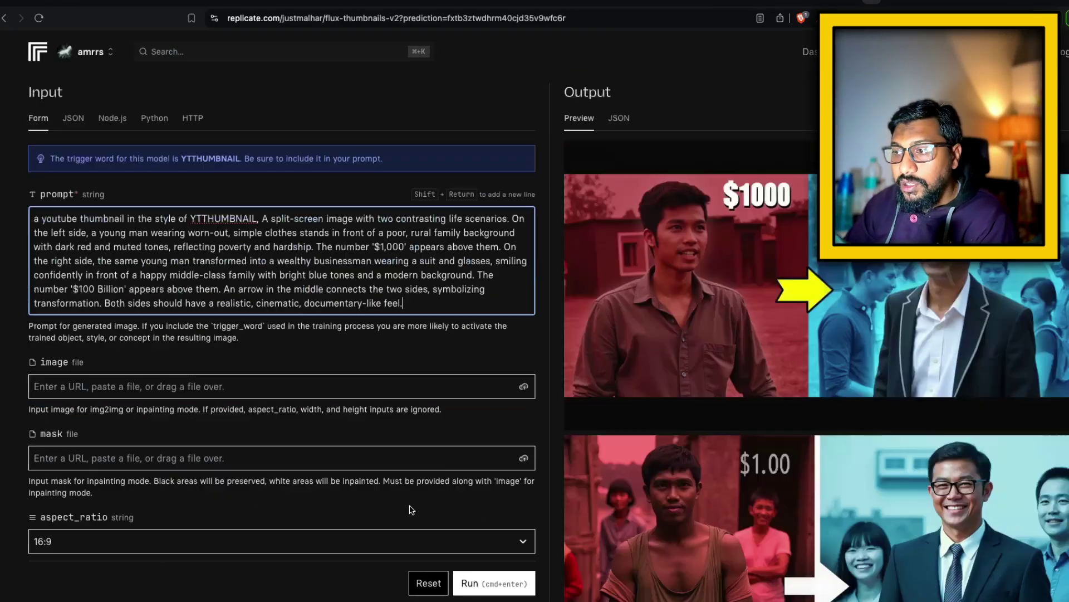
Step: Review the model's input parameters, from image, mask and aspect ratio to inference steps, guidance scale and the extra_lora options
scroll(410, 510, "down", 6)
scroll(82, 323, "up", 6)
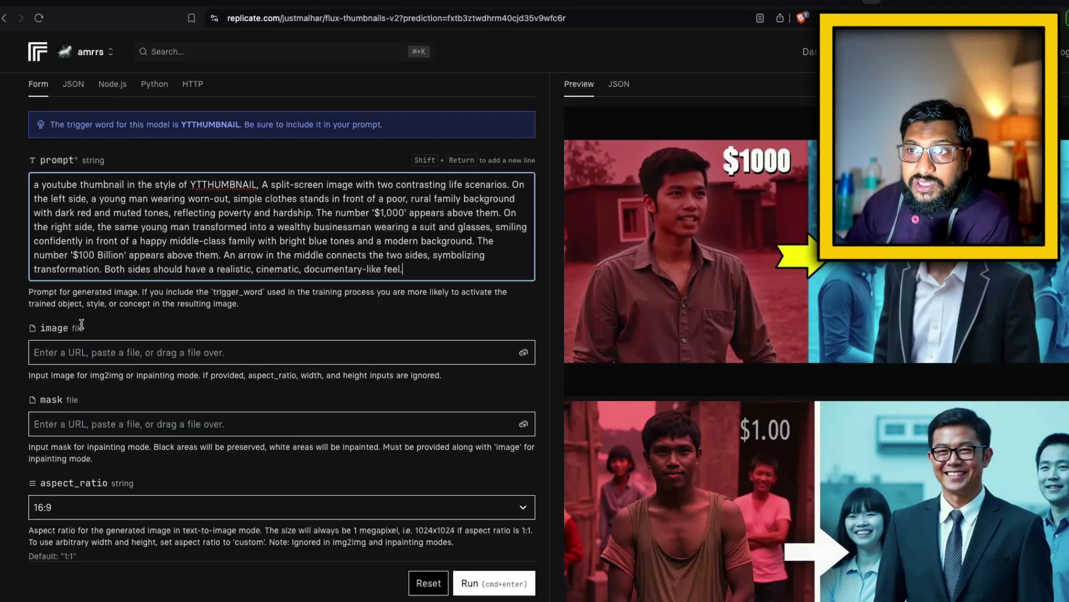
scroll(81, 324, "down", 8)
scroll(51, 369, "down", 10)
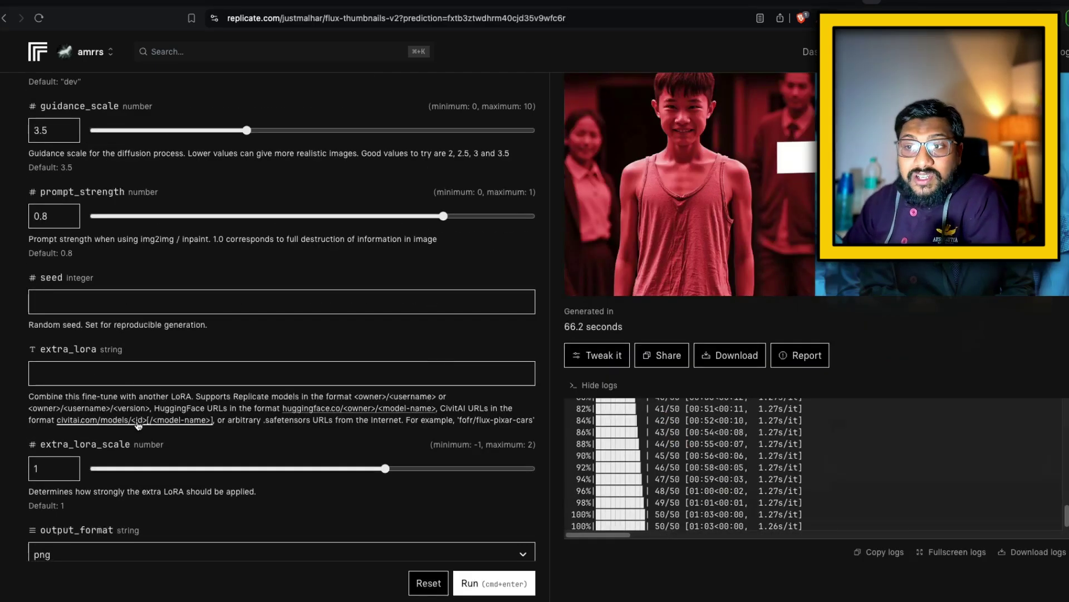
scroll(138, 425, "down", 5)
scroll(138, 424, "up", 8)
scroll(138, 417, "up", 7)
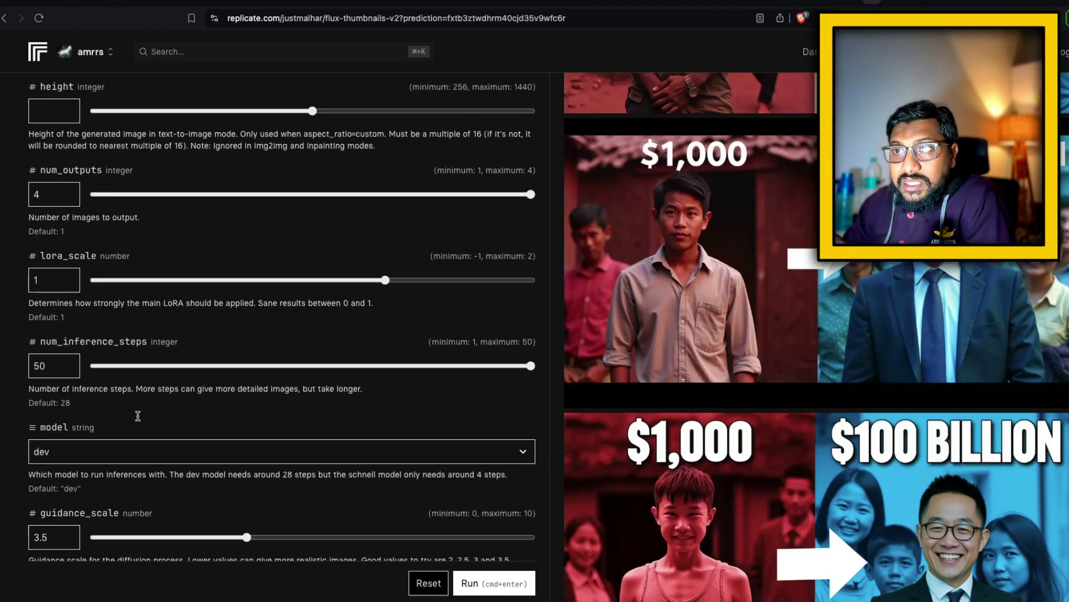
Step: Review the generation parameters alongside the four output thumbnails and bring up the context options of the first thumbnail
scroll(139, 416, "up", 3)
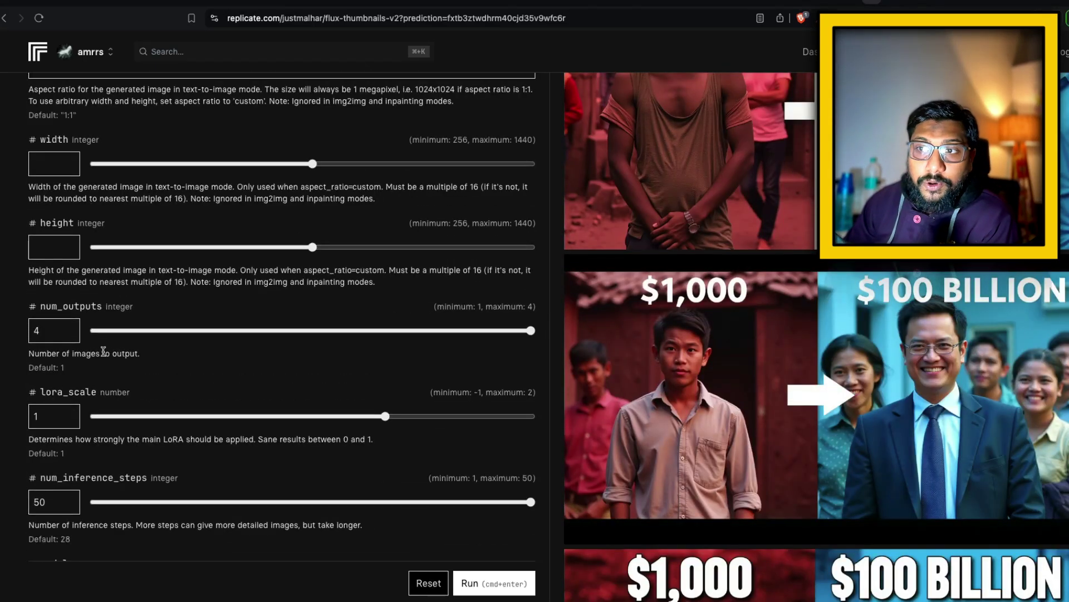
scroll(762, 272, "up", 10)
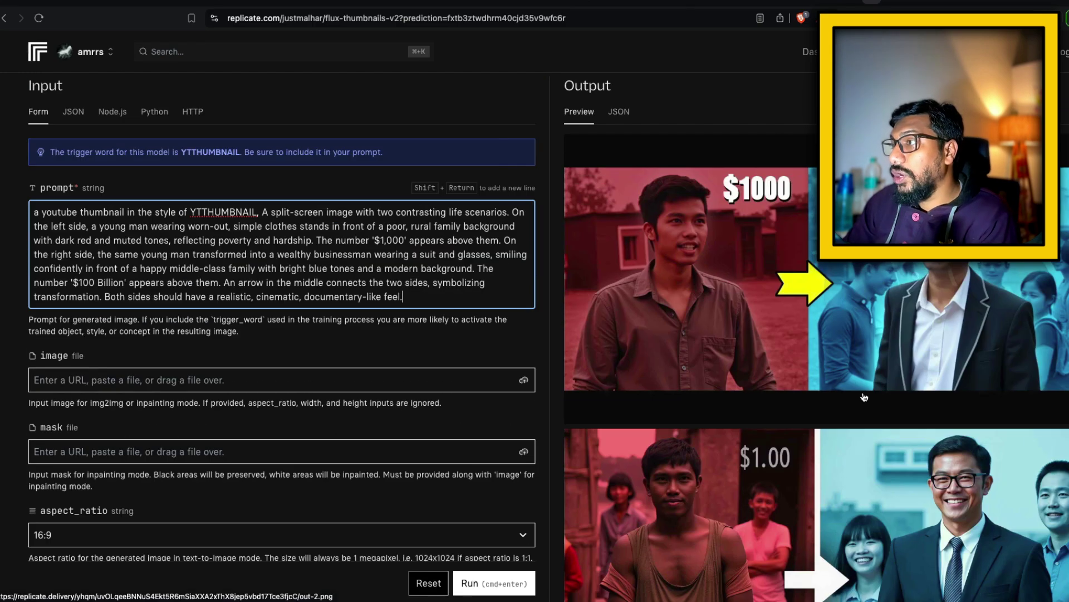
scroll(760, 423, "down", 7)
scroll(756, 418, "down", 15)
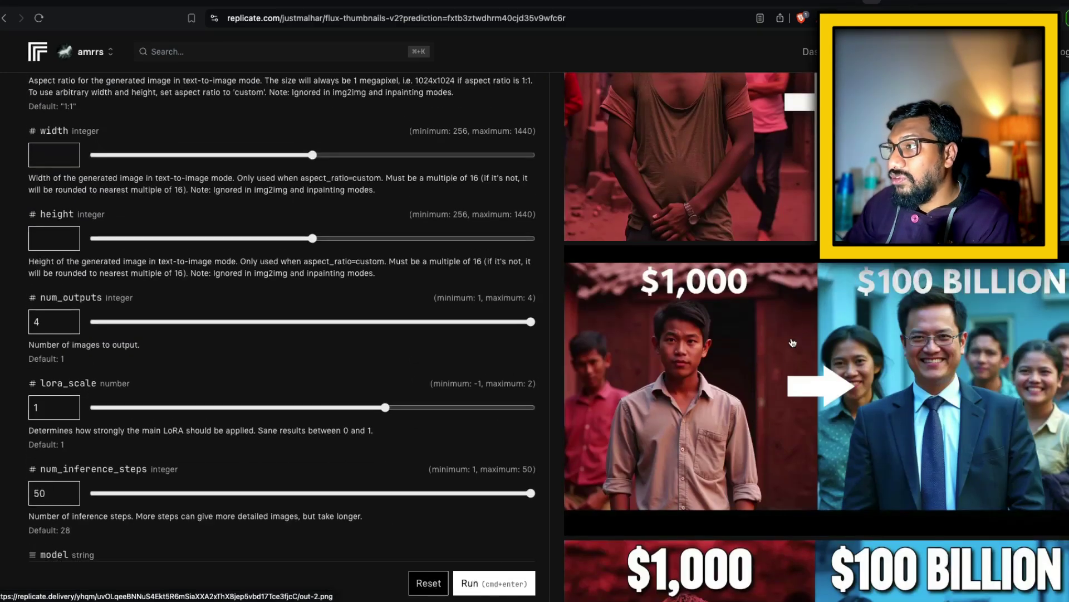
scroll(775, 383, "up", 20)
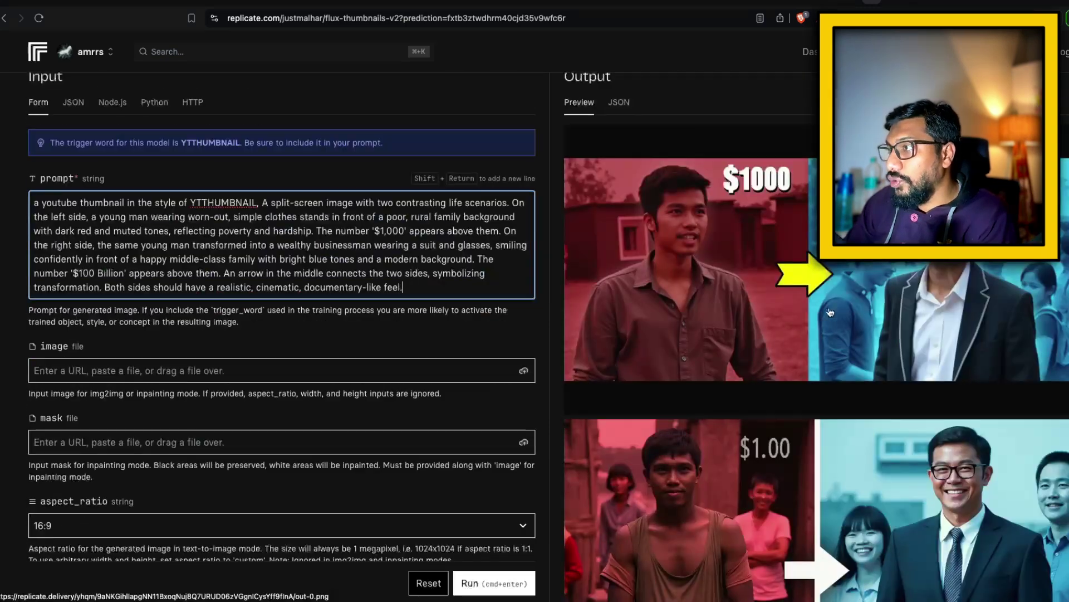
right_click(830, 312)
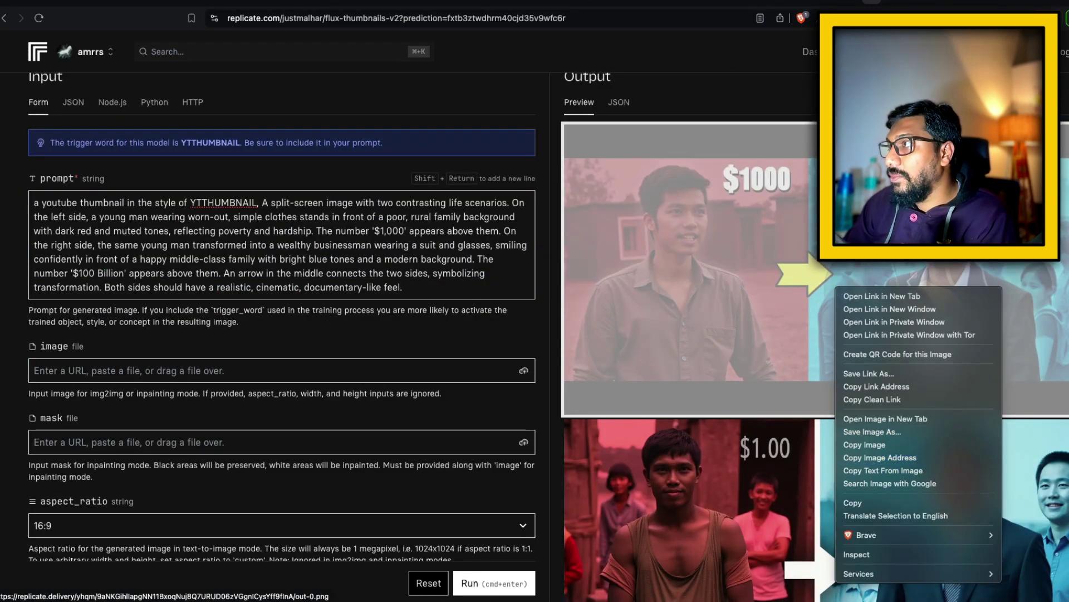
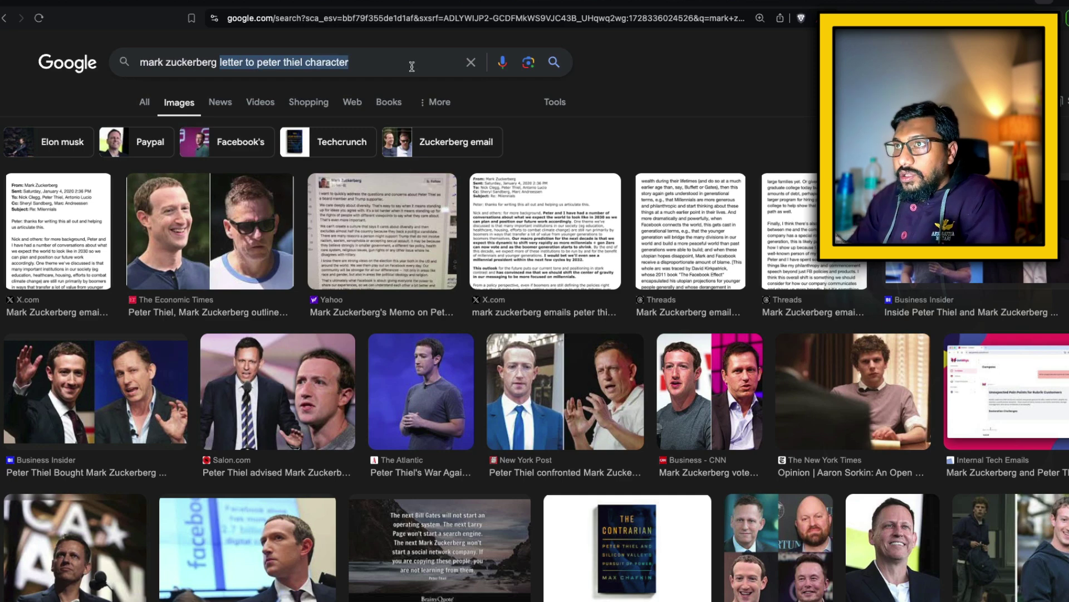
Step: Search Google Images for "mark zuckerberg", open the Forbes portrait and copy its image address
key("BackSpace")
key("Return")
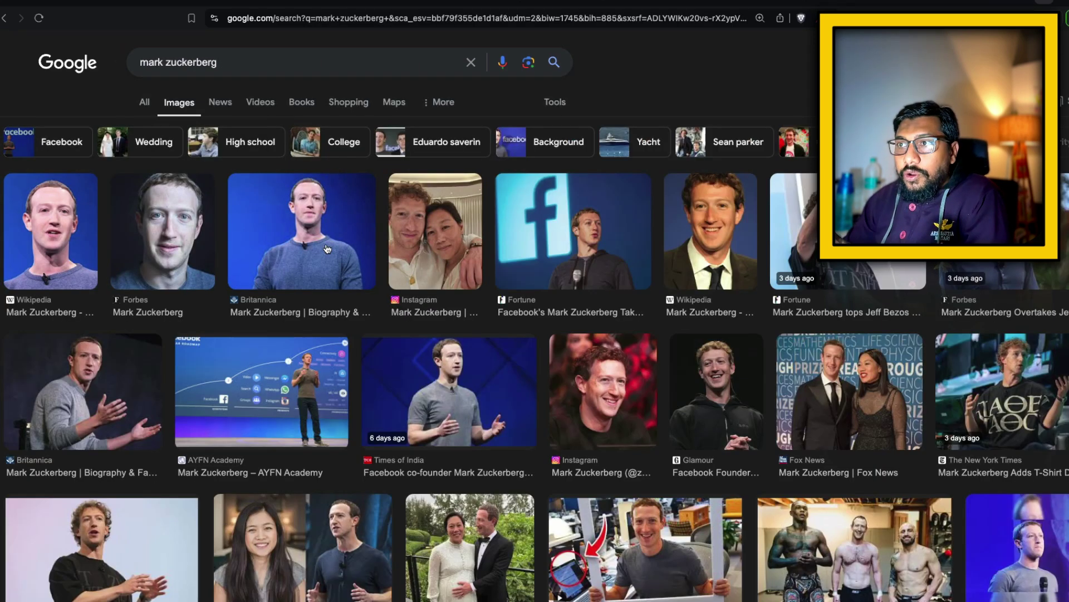
left_click(189, 232)
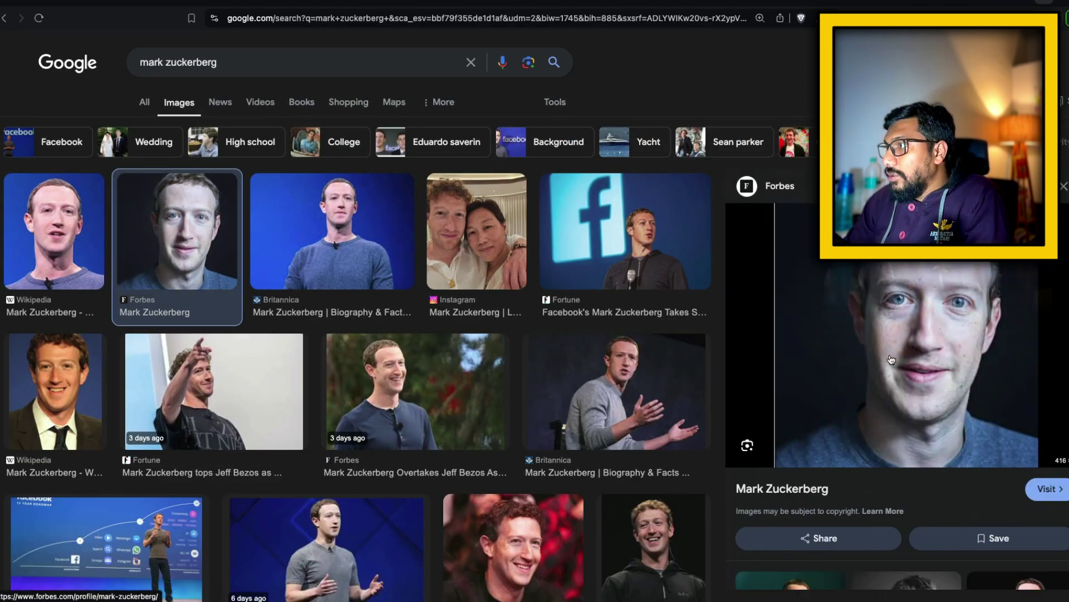
right_click(945, 334)
left_click(990, 500)
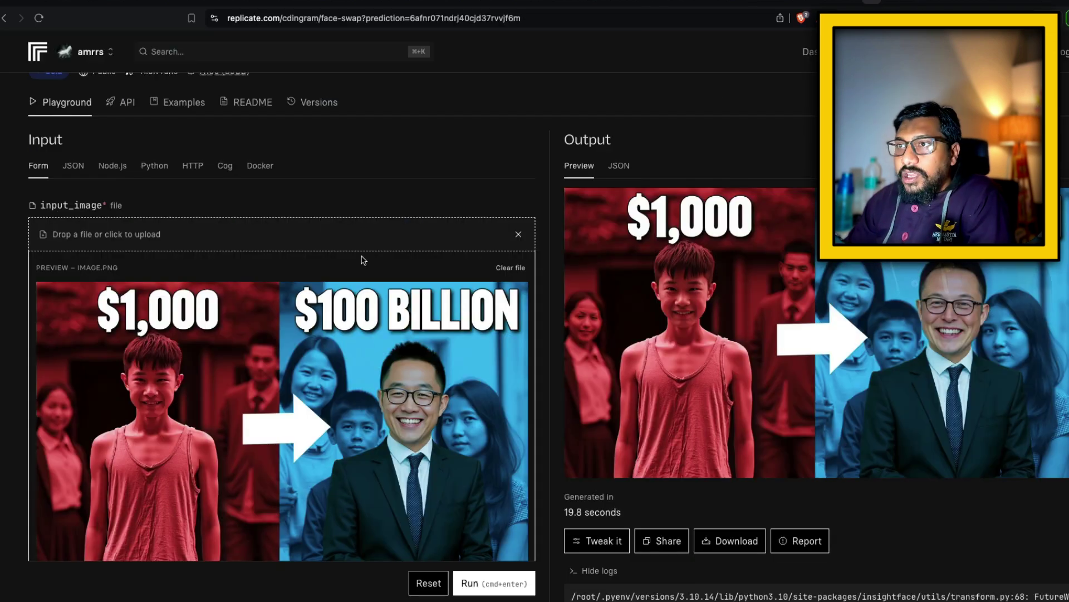
Step: Replace the face-swap model's swap_image with the copied Forbes image address and run the prediction
scroll(363, 260, "down", 10)
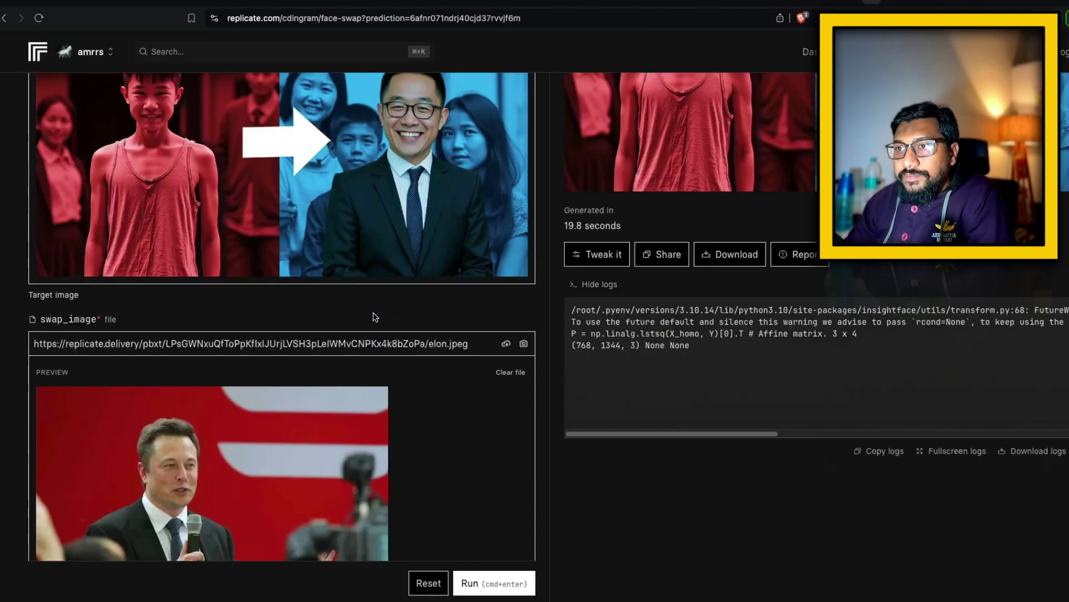
left_click(262, 265)
key("super+a")
key("super+v")
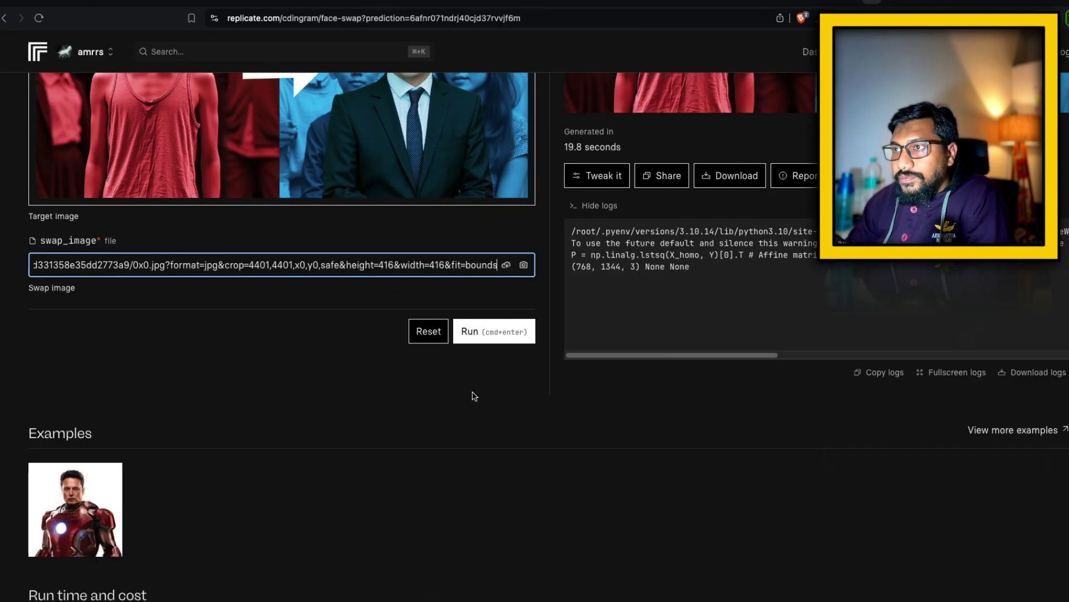
left_click(490, 334)
scroll(336, 420, "up", 4)
scroll(381, 408, "down", 3)
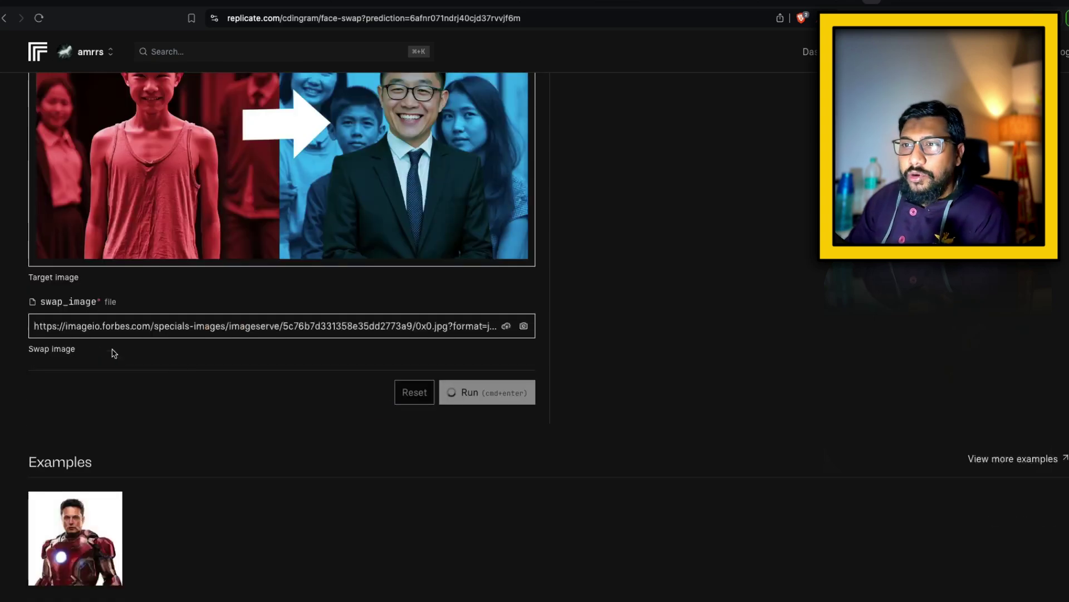
left_click(426, 321)
key("super+Return")
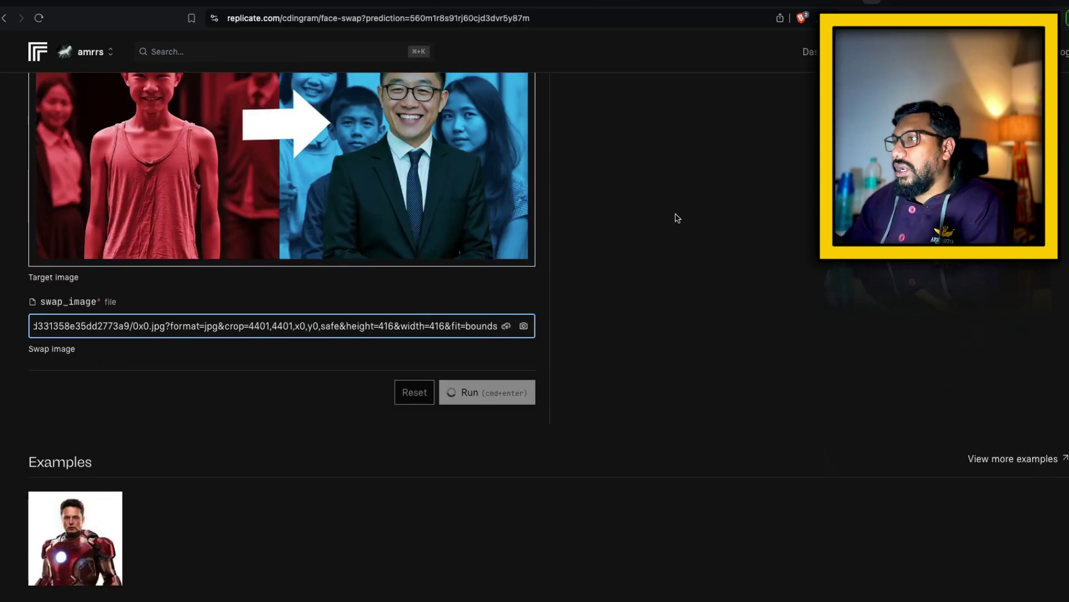
Step: Copy the image address of the Wikipedia portrait of Mark Zuckerberg from the image results and open it in the browser
key("ctrl+Tab")
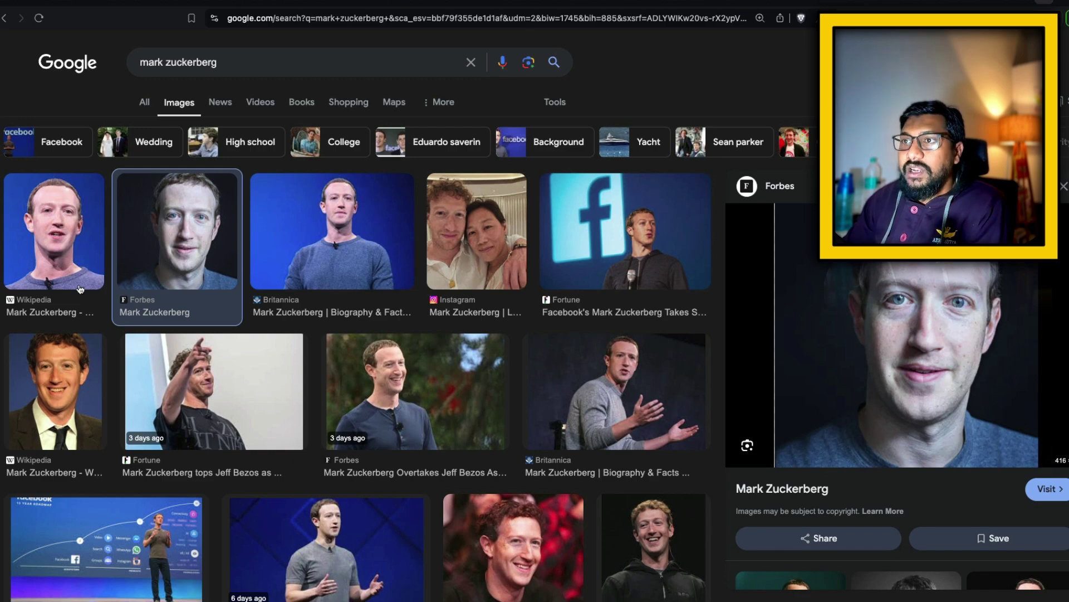
left_click(64, 266)
right_click(924, 303)
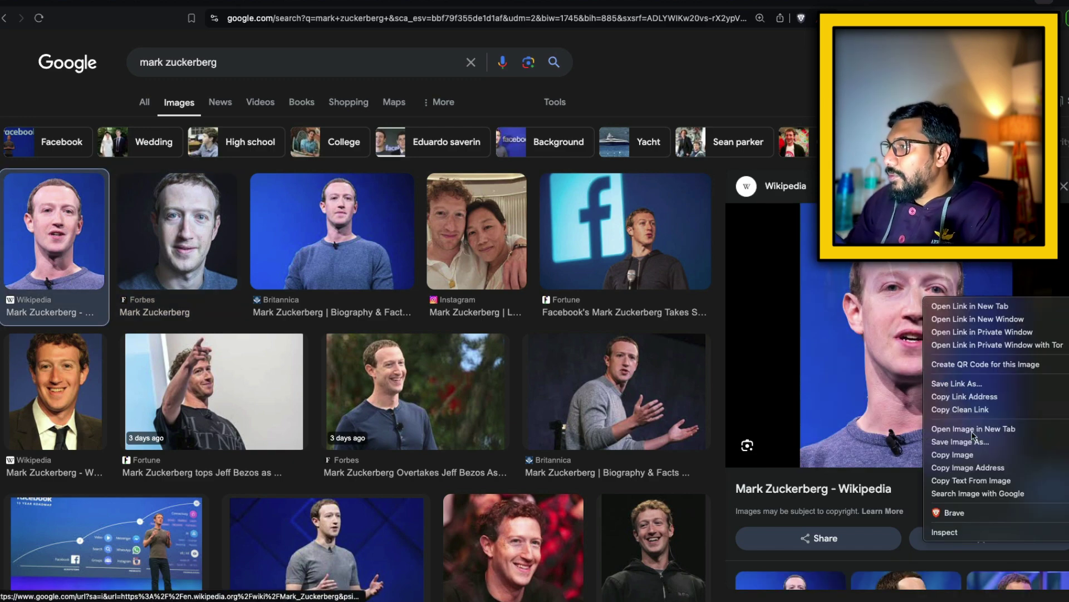
left_click(956, 468)
left_click(635, 19)
key("ctrl+v")
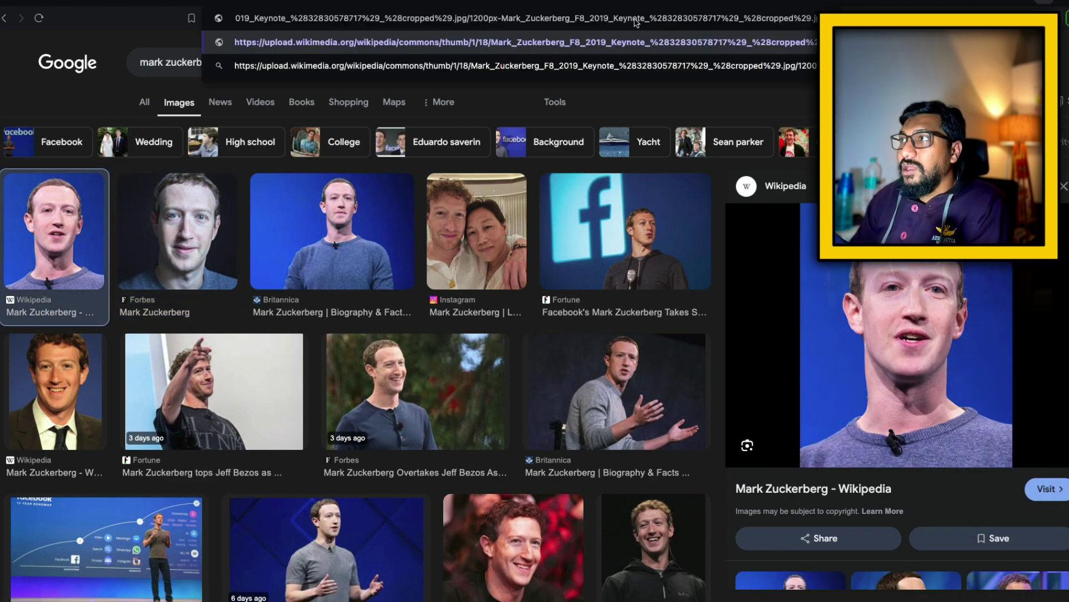
key("Return")
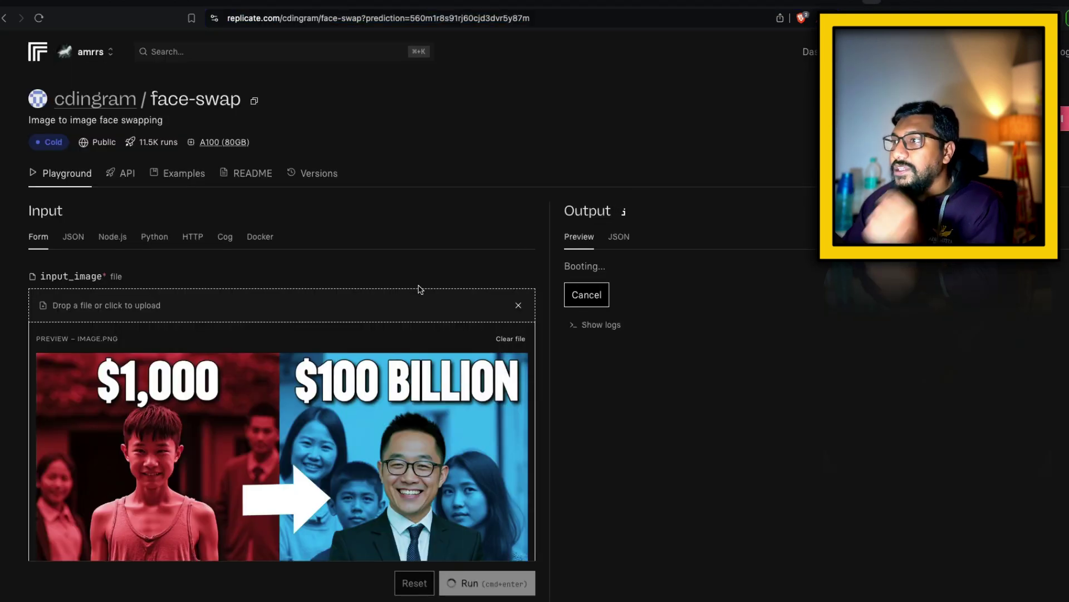
Step: Show the logs of the face-swap run and check its progress and inputs, glancing briefly at the flux-thumbnails-v2 page
scroll(601, 236, "down", 4)
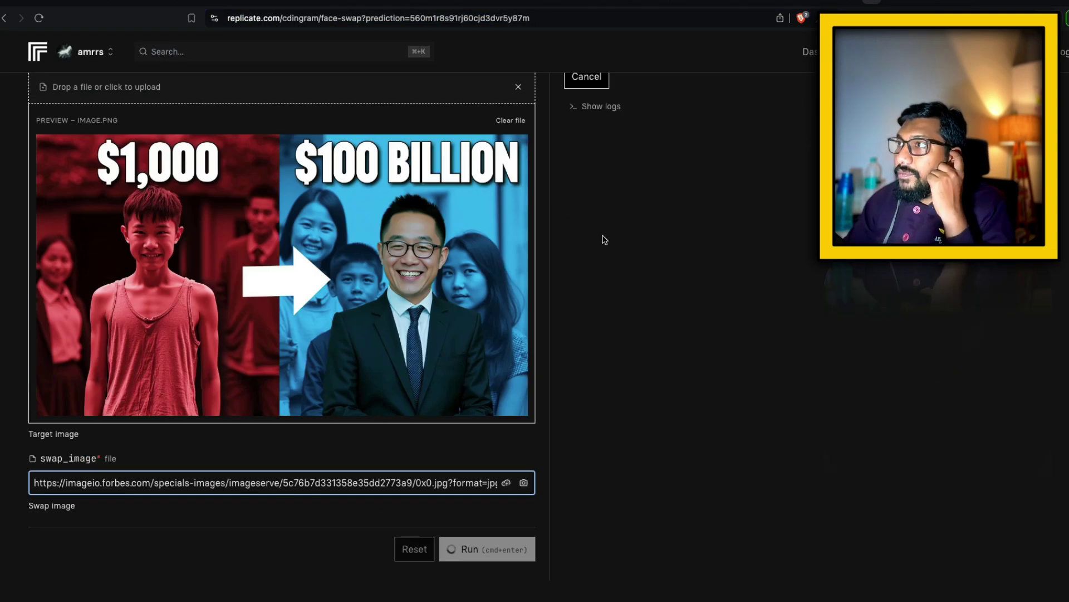
scroll(604, 188, "up", 2)
left_click(600, 179)
scroll(694, 276, "up", 3)
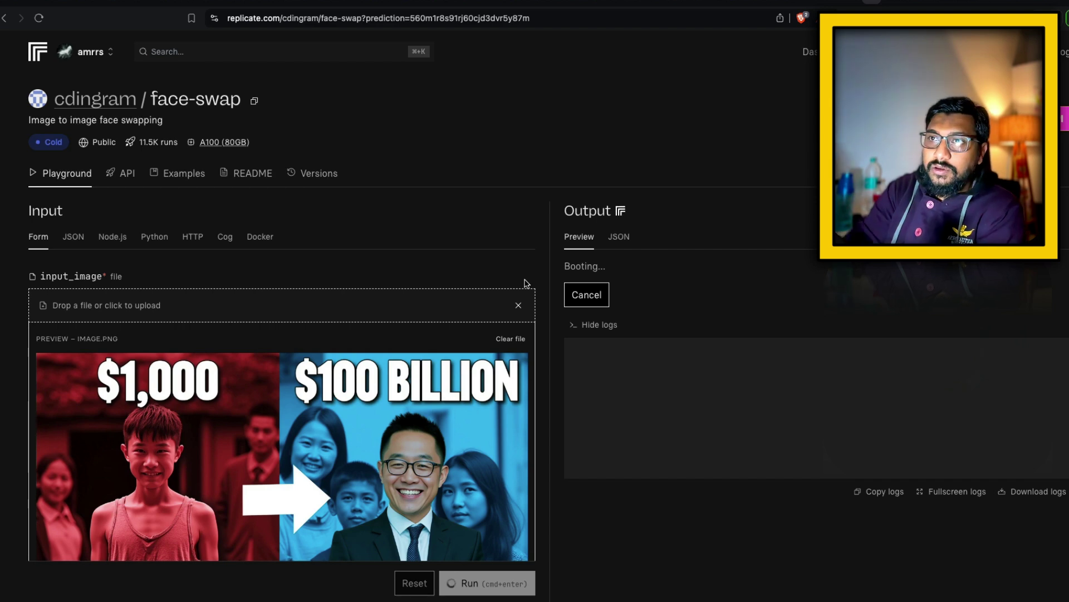
mouse_move(47, 144)
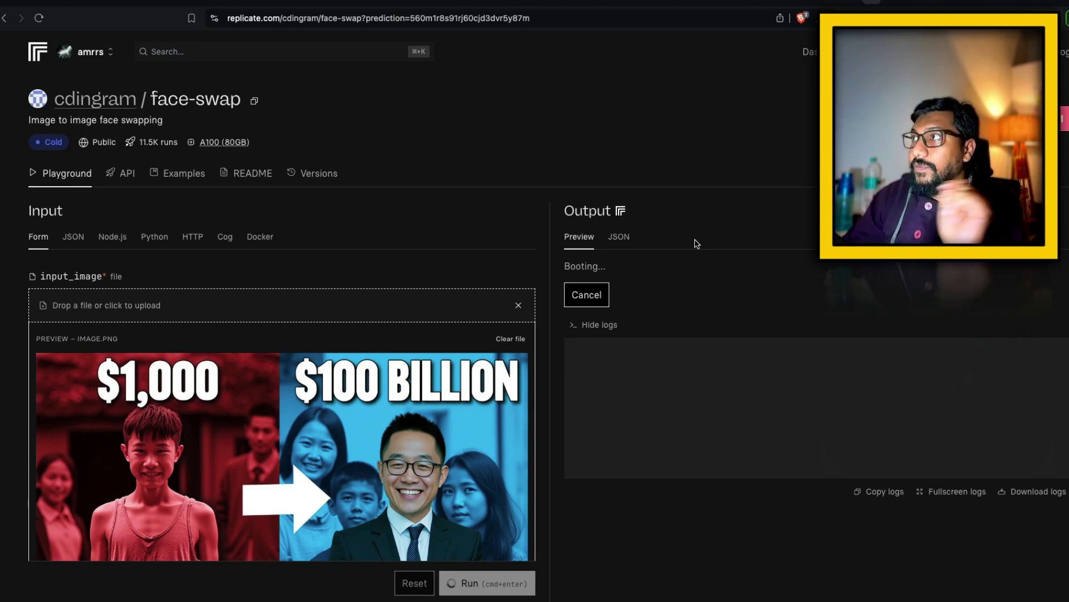
left_click(852, 2)
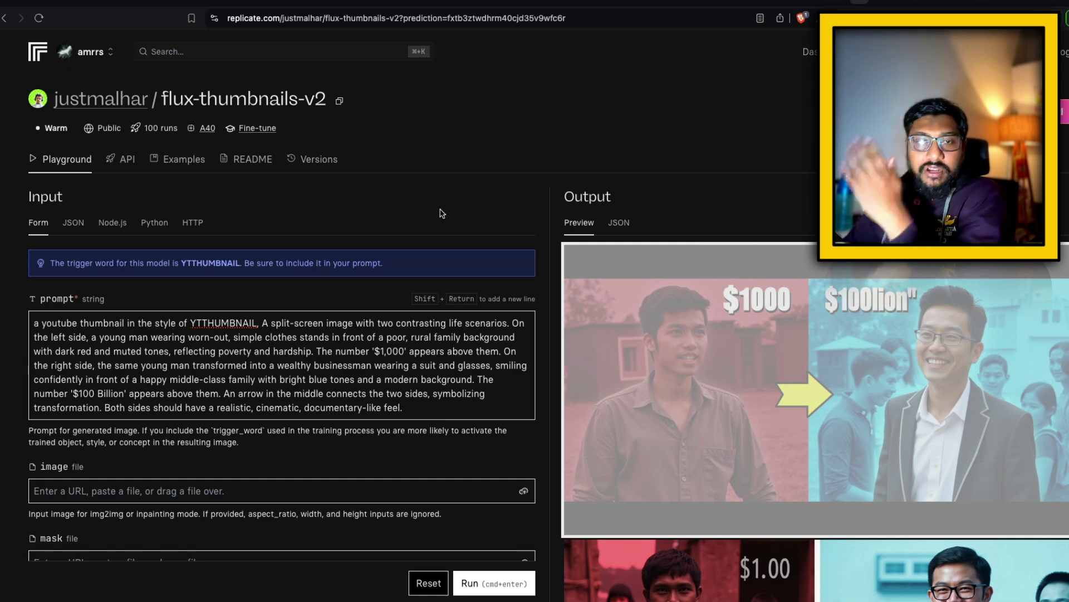
left_click(891, 2)
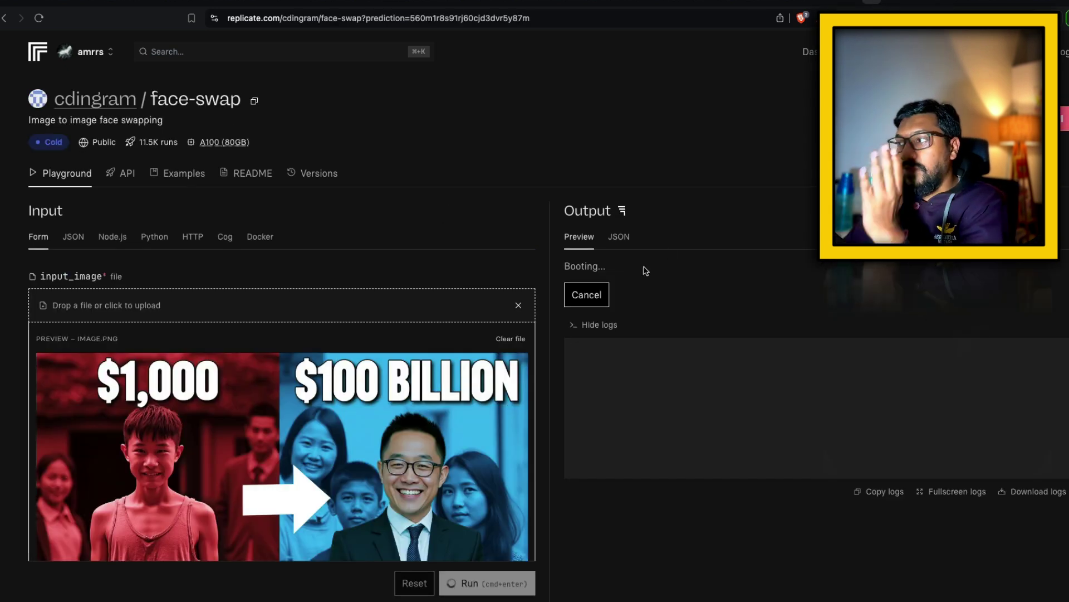
scroll(736, 295, "down", 6)
scroll(736, 296, "down", 1)
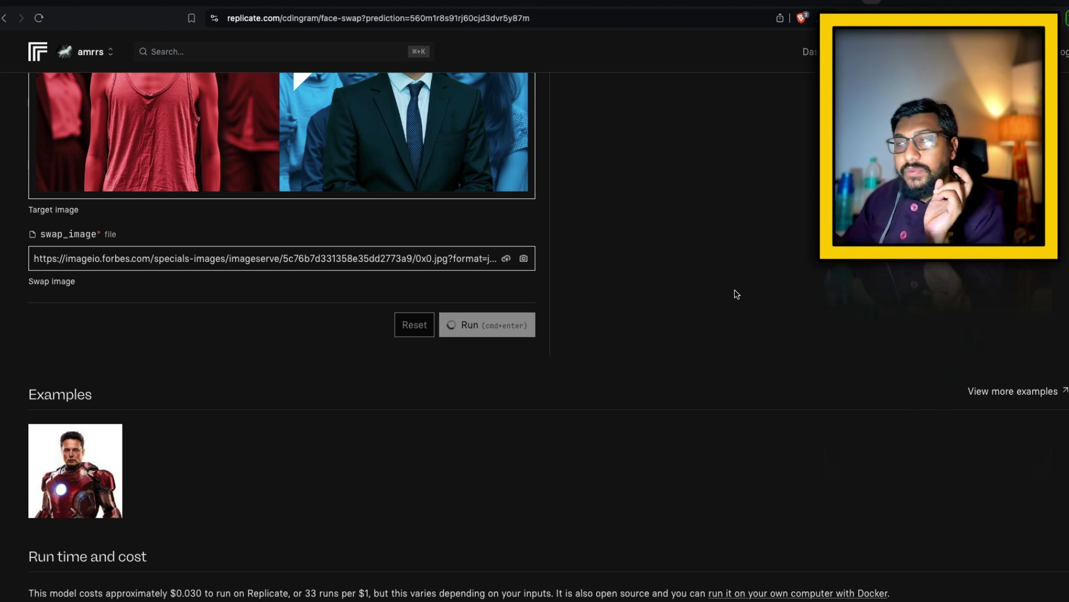
Step: View the flux-thumbnails-v2 "$5M vs $500M" run, and in a new tab search for "dhanush tamil actor" and show the image results
left_click(890, 3)
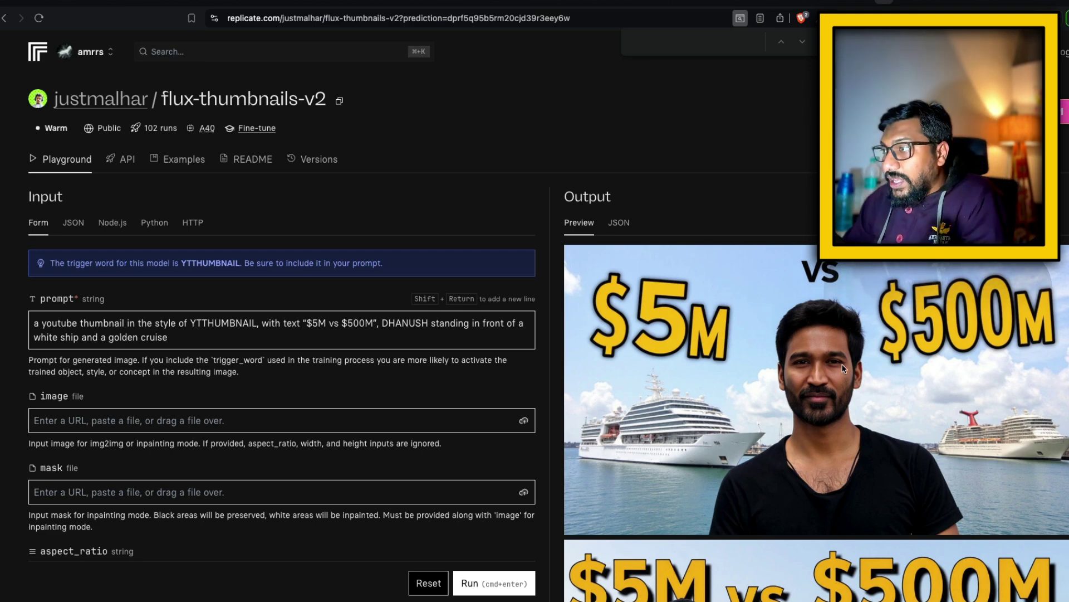
key("super+t")
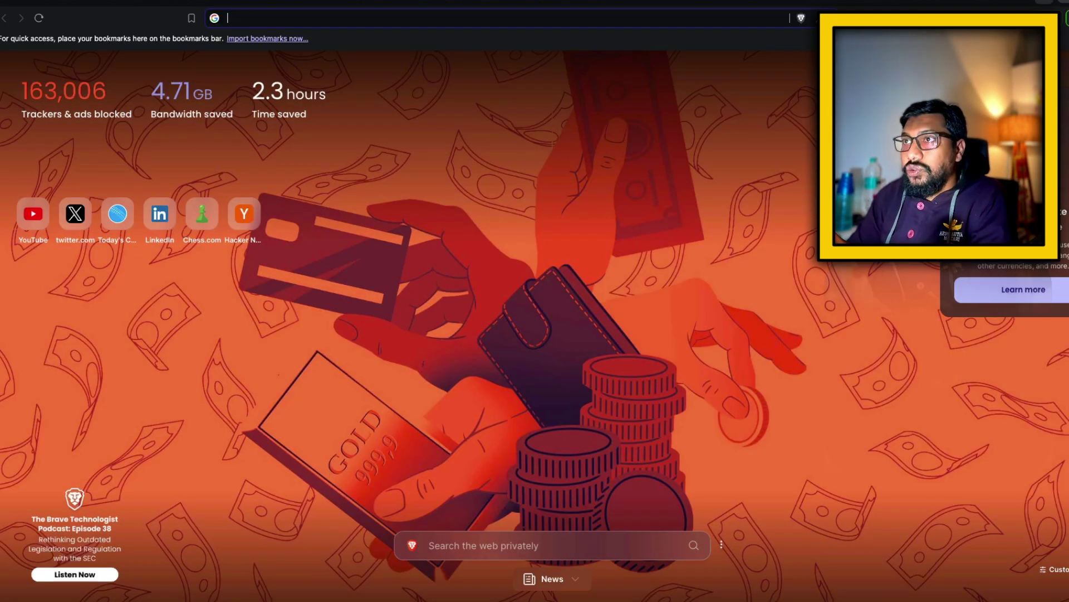
type("dhanush")
key("Down")
key("Return")
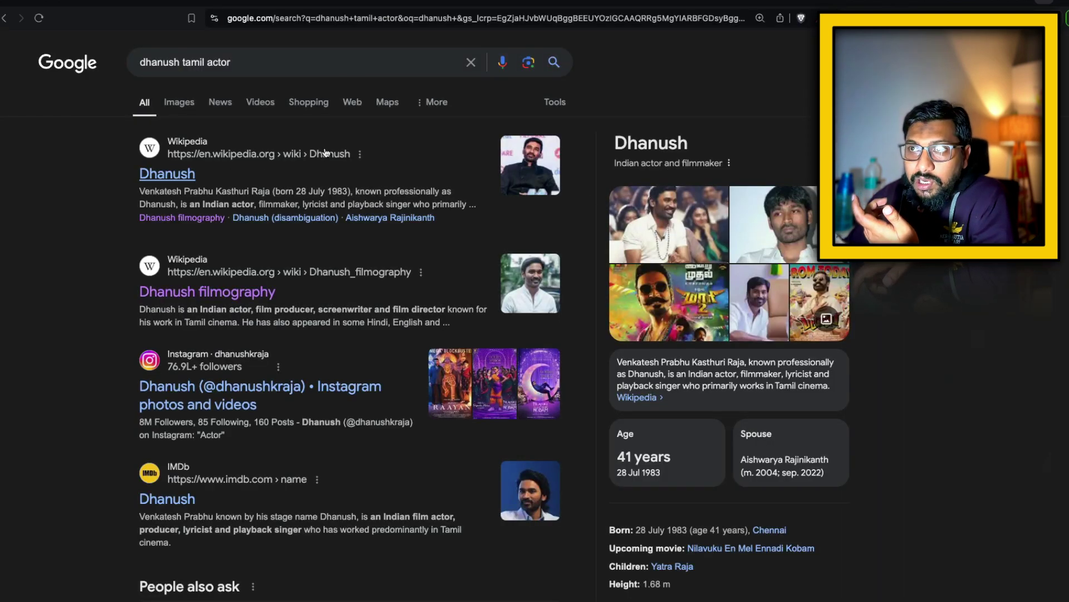
left_click(177, 101)
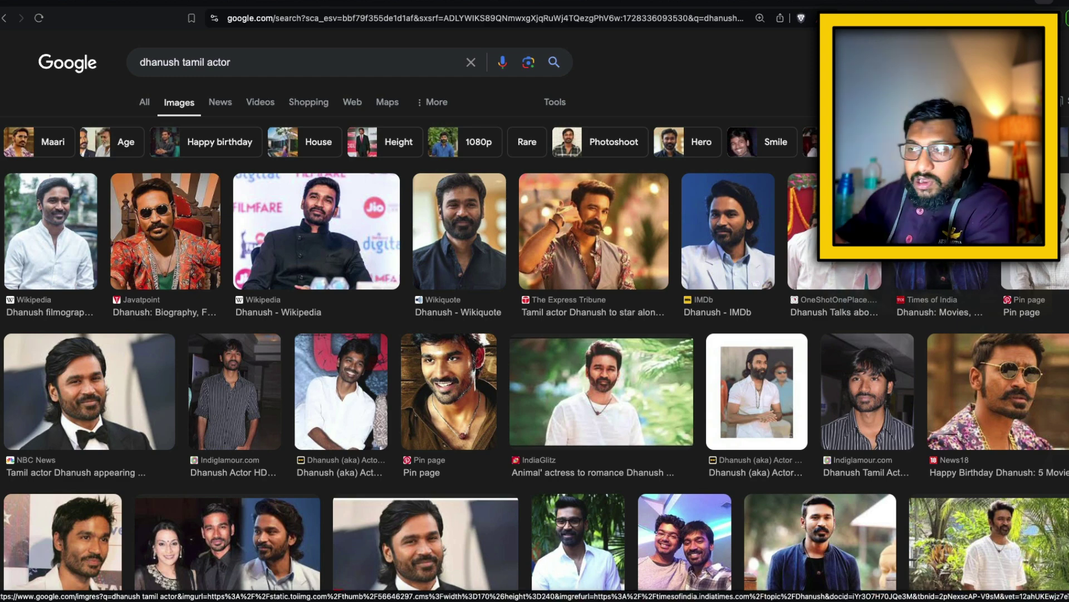
Step: Return to the flux-thumbnails-v2 prompt and highlight the trigger word YTTHUMBNAIL and the quoted text "$5M vs $500M"
left_click(872, 3)
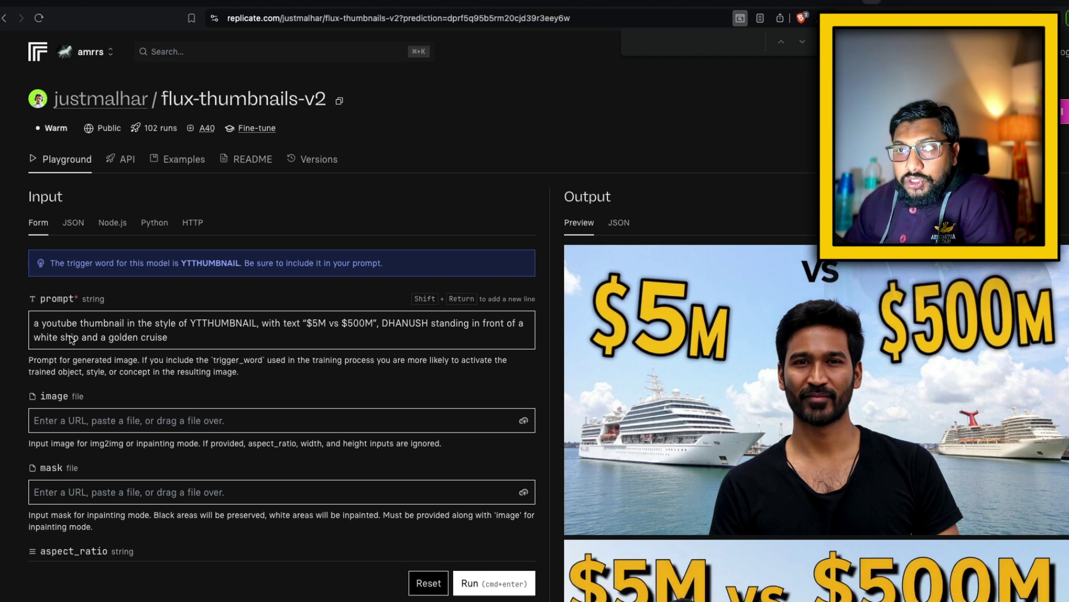
double_click(204, 324)
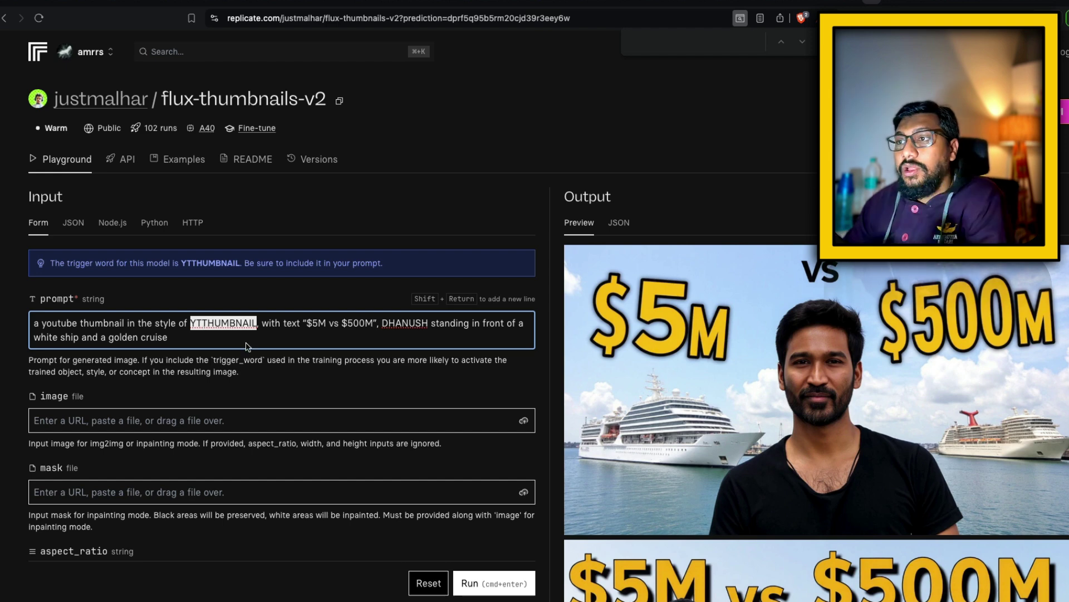
left_click(352, 327)
left_click_drag(314, 327, 386, 327)
left_click(388, 328)
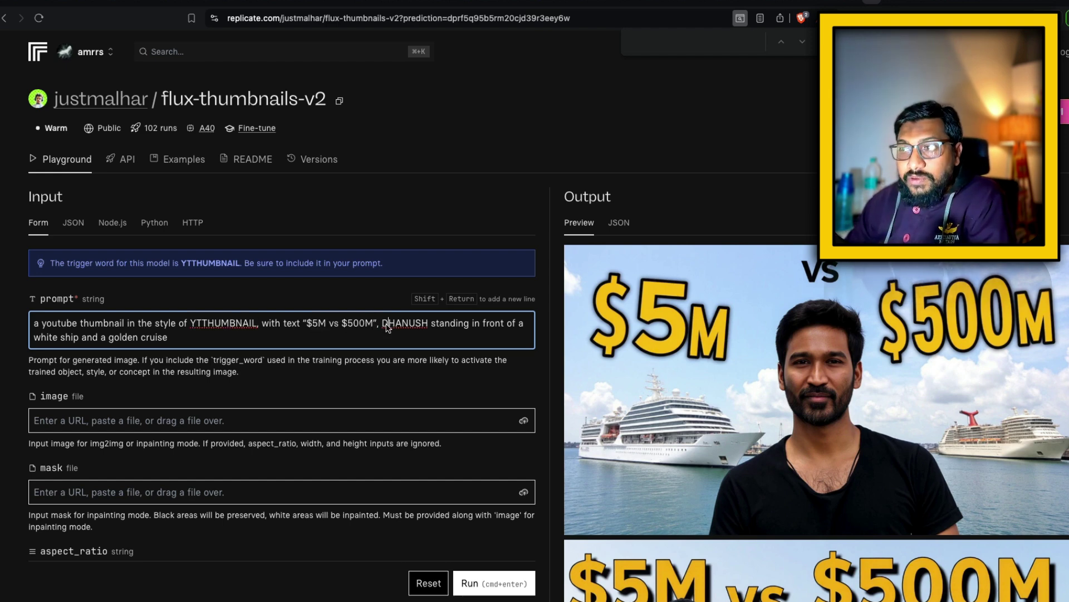
Step: Highlight the subject DHANUSH and the standing-in-front description in the prompt, and view the remaining thumbnails and parameters
double_click(402, 328)
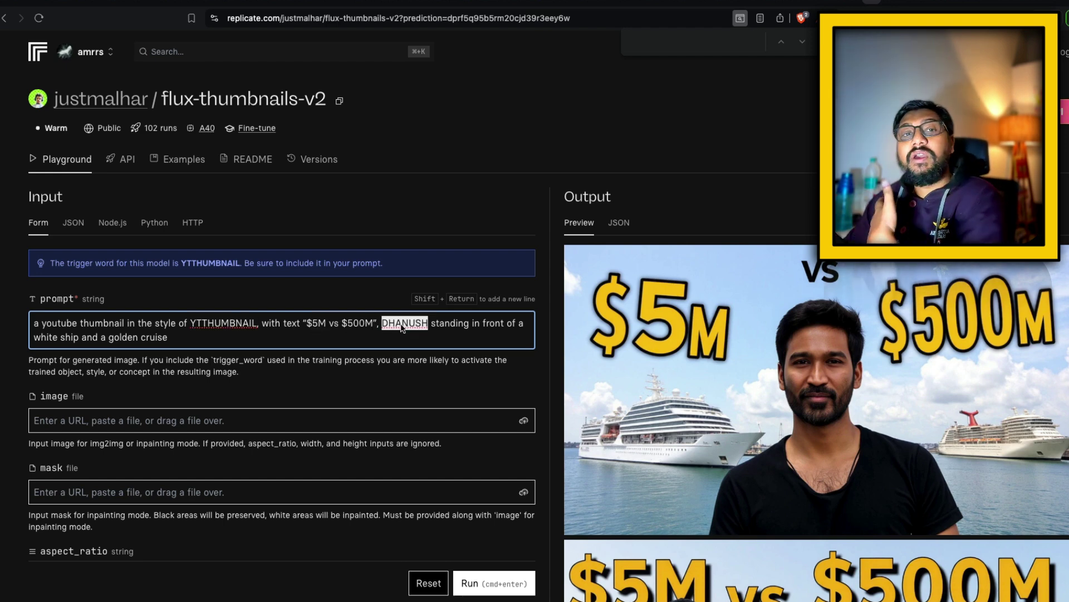
left_click(394, 328)
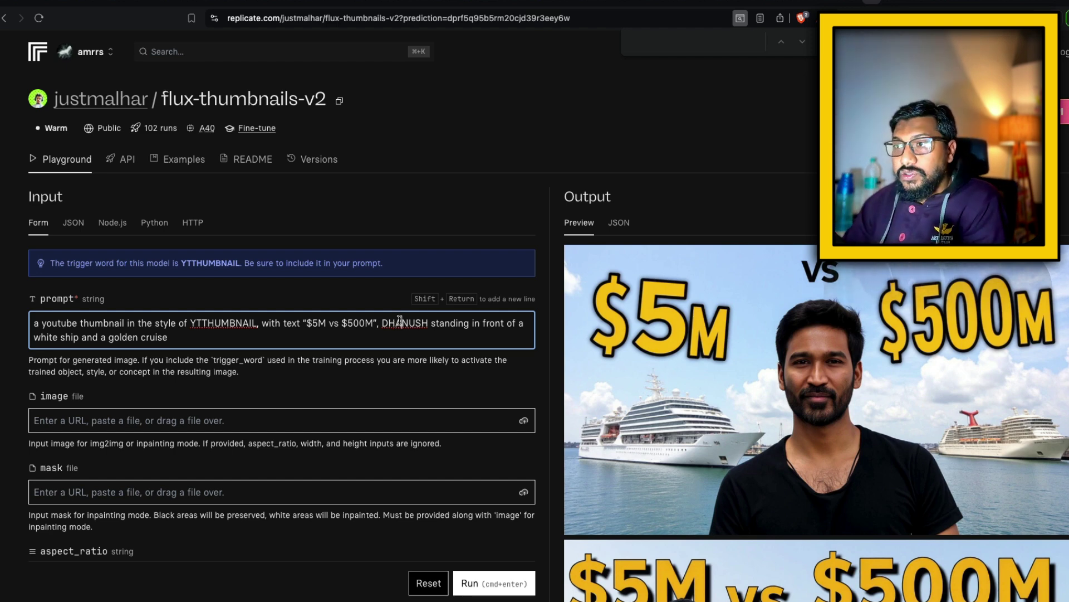
double_click(399, 322)
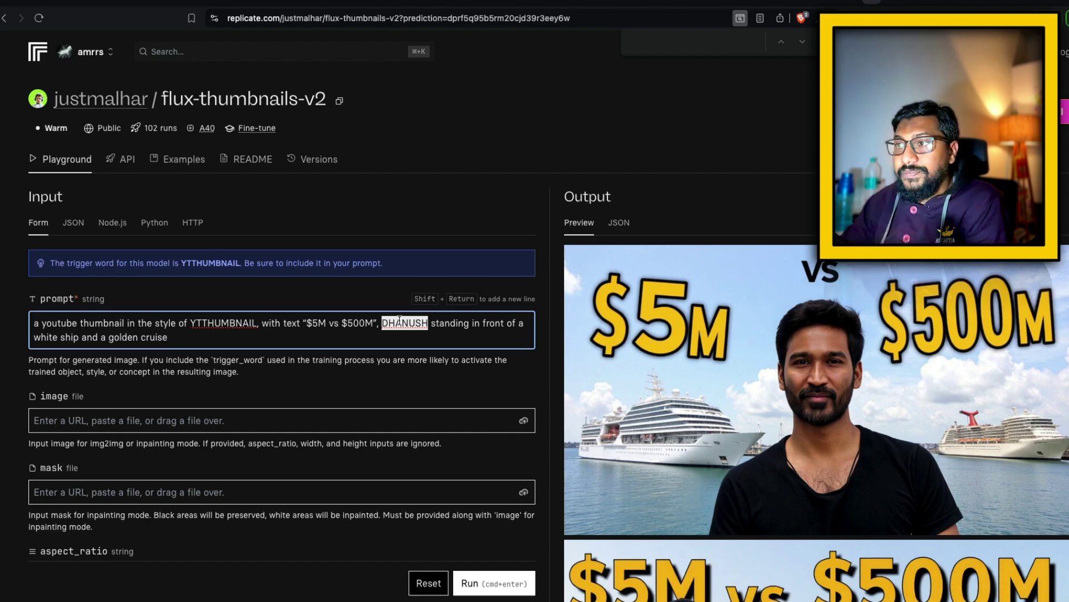
double_click(476, 323)
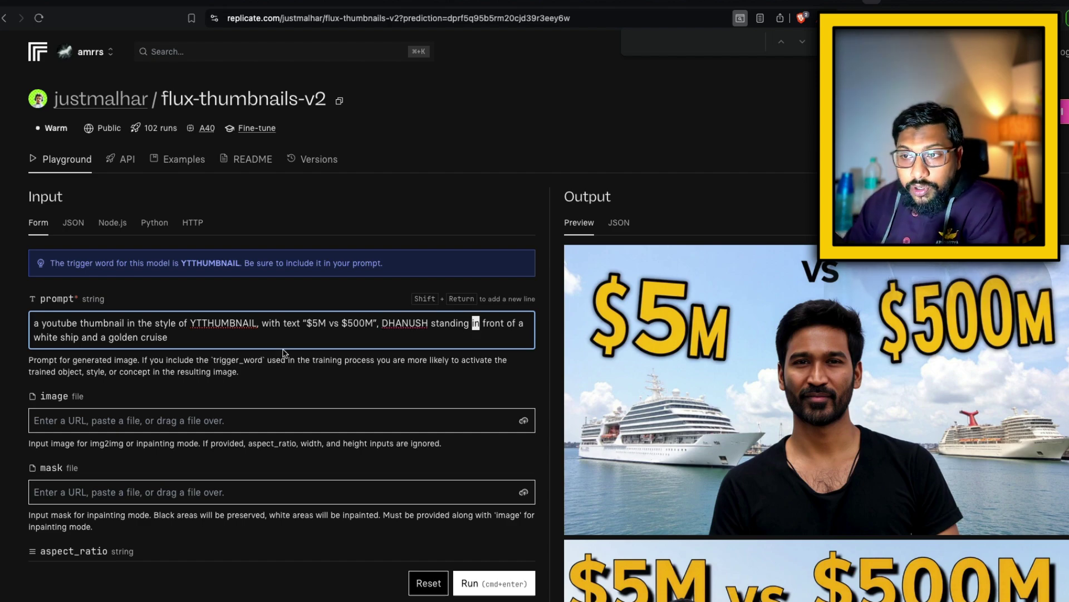
scroll(284, 352, "down", 15)
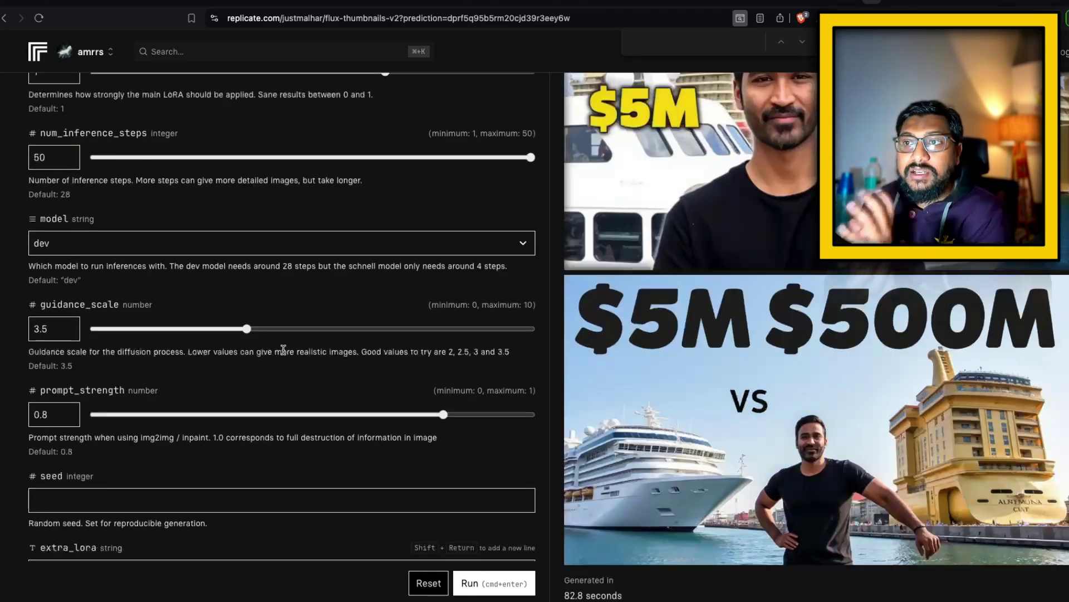
Step: Show the extra_lora parameter, highlighting its supported HuggingFace URLs and the value huggingface.co/1littlecoder/dhanush_flux
scroll(284, 350, "down", 6)
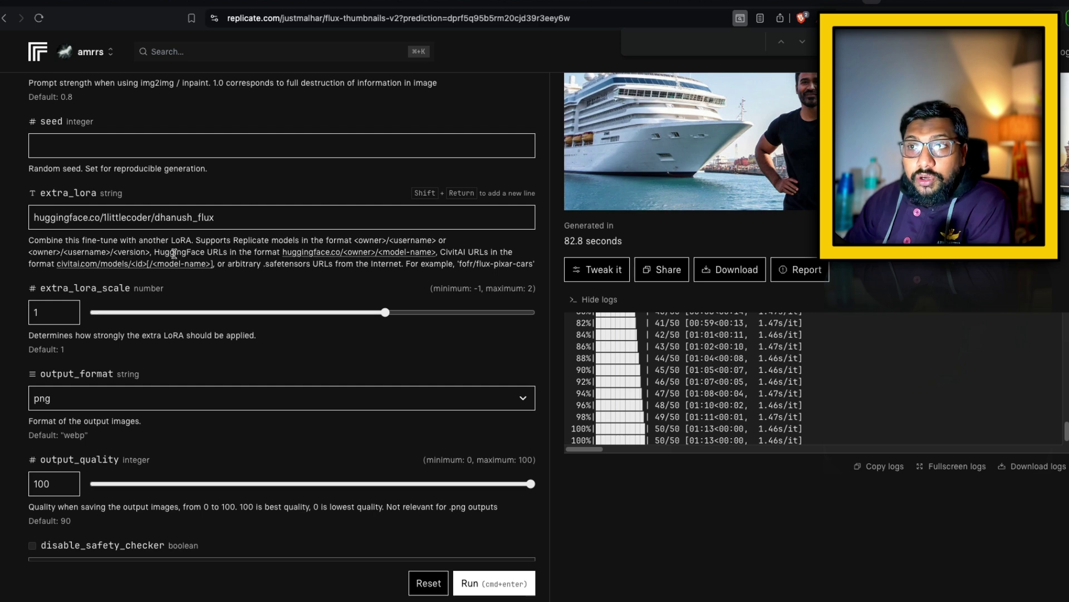
left_click_drag(160, 252, 228, 254)
left_click(227, 254)
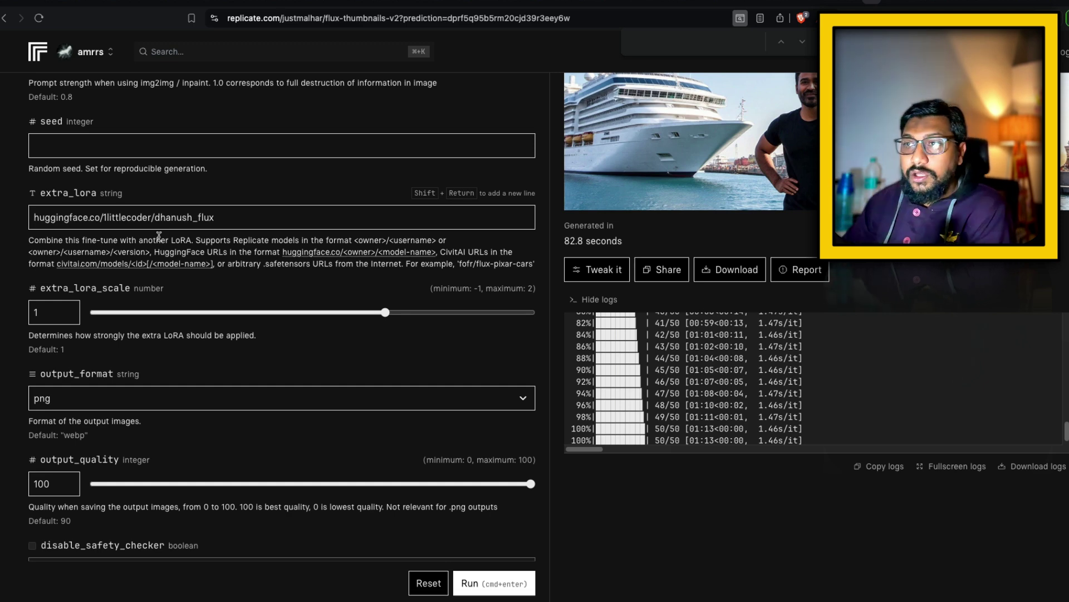
left_click_drag(33, 216, 215, 215)
left_click(225, 215)
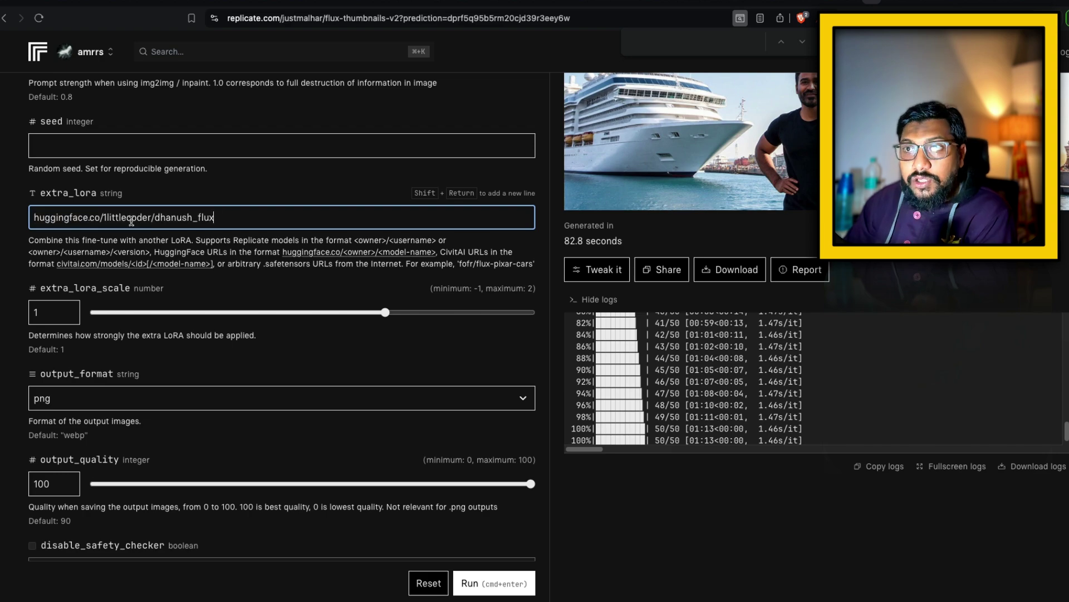
Step: Return to the flux-thumbnails-v2 prompt and highlight its quoted text "$5M vs $500M" again
scroll(365, 312, "up", 15)
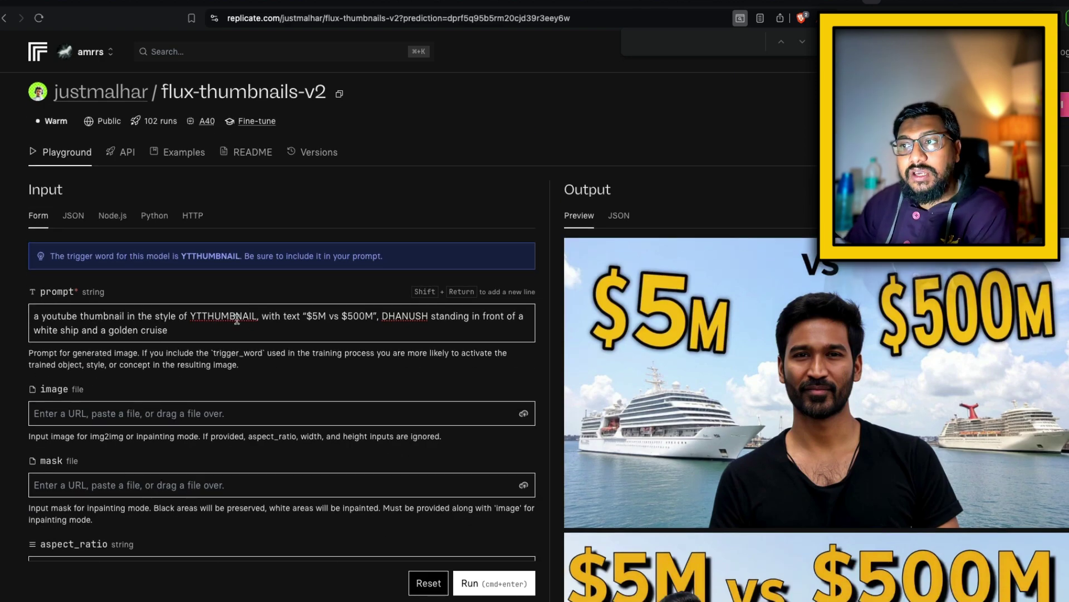
left_click_drag(305, 316, 384, 315)
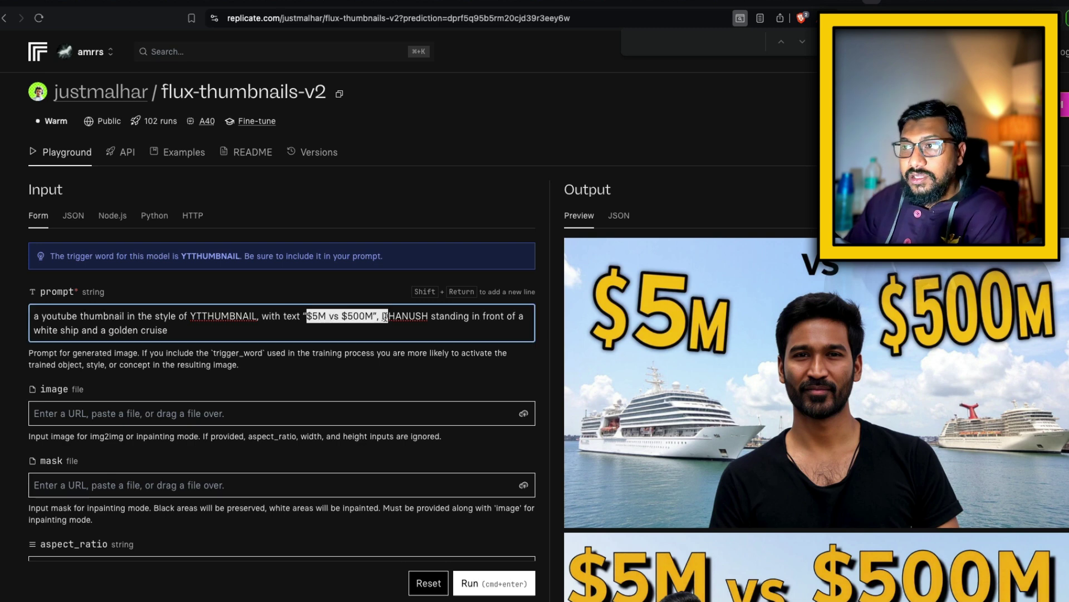
left_click(384, 316)
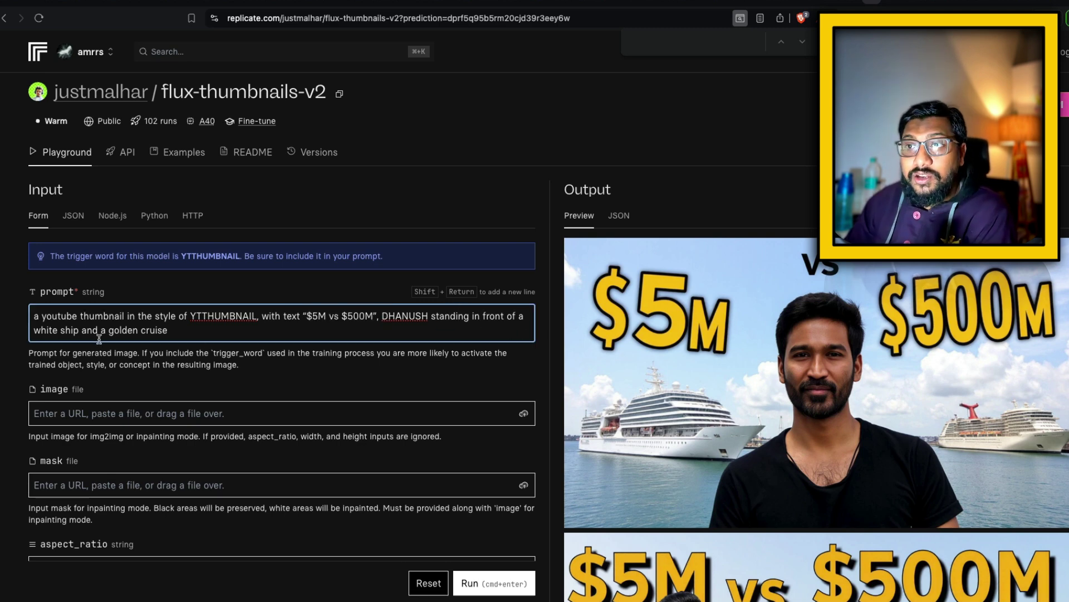
Step: Examine all four generated "$5M vs $500M" thumbnails, comparing the faces, ships and text with the prompt
scroll(796, 372, "down", 1)
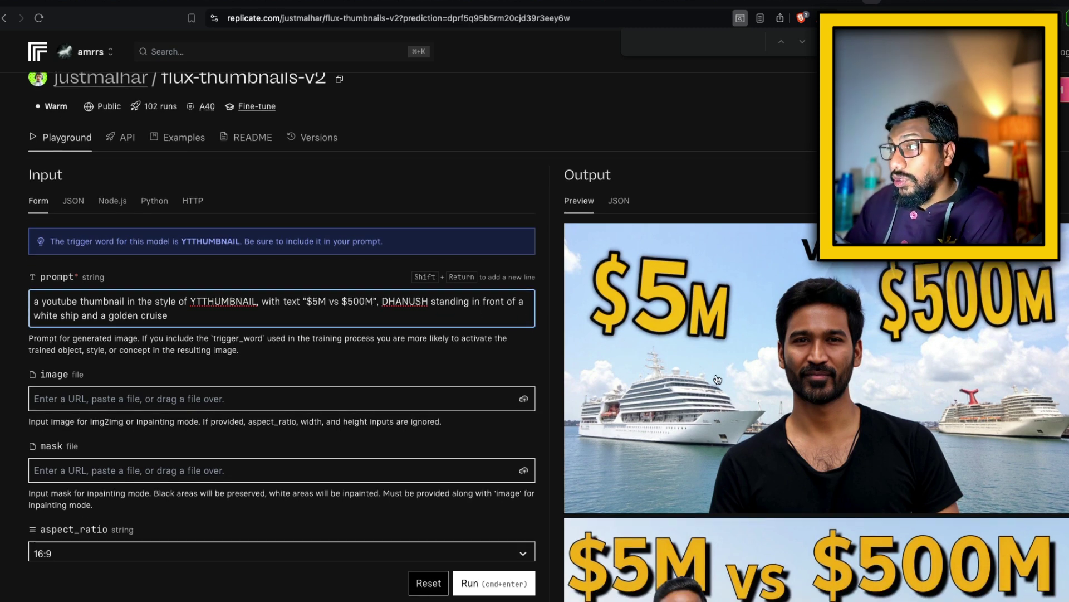
scroll(807, 376, "down", 7)
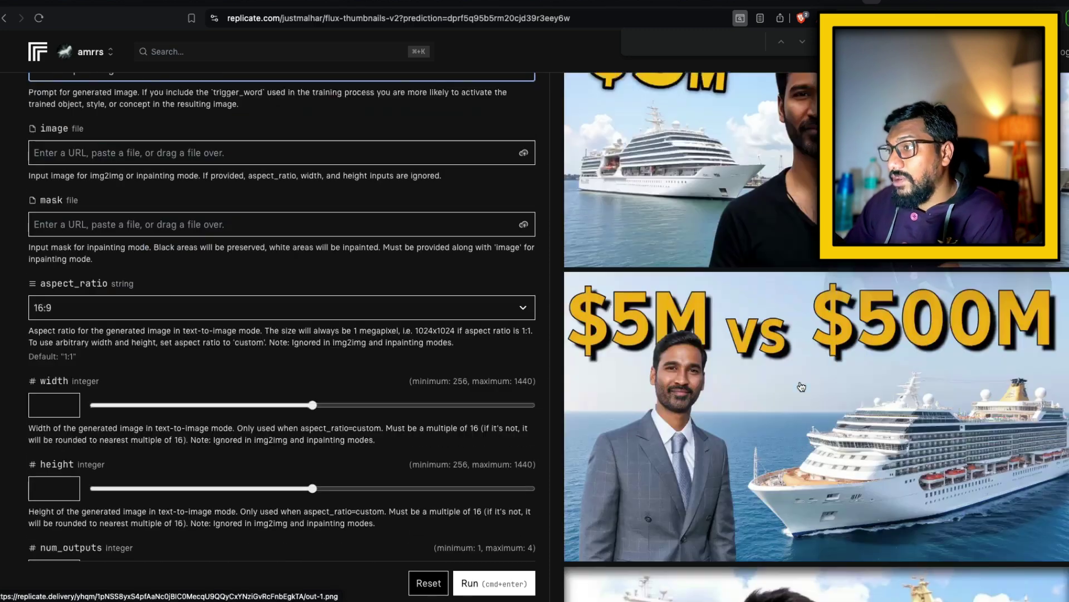
scroll(757, 304, "down", 4)
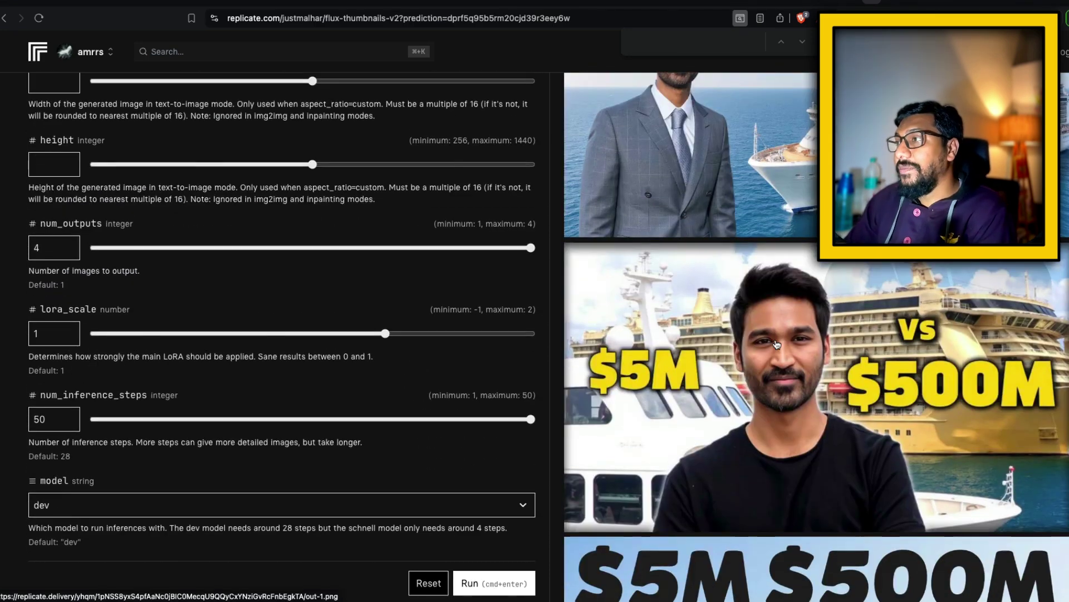
scroll(690, 375, "down", 5)
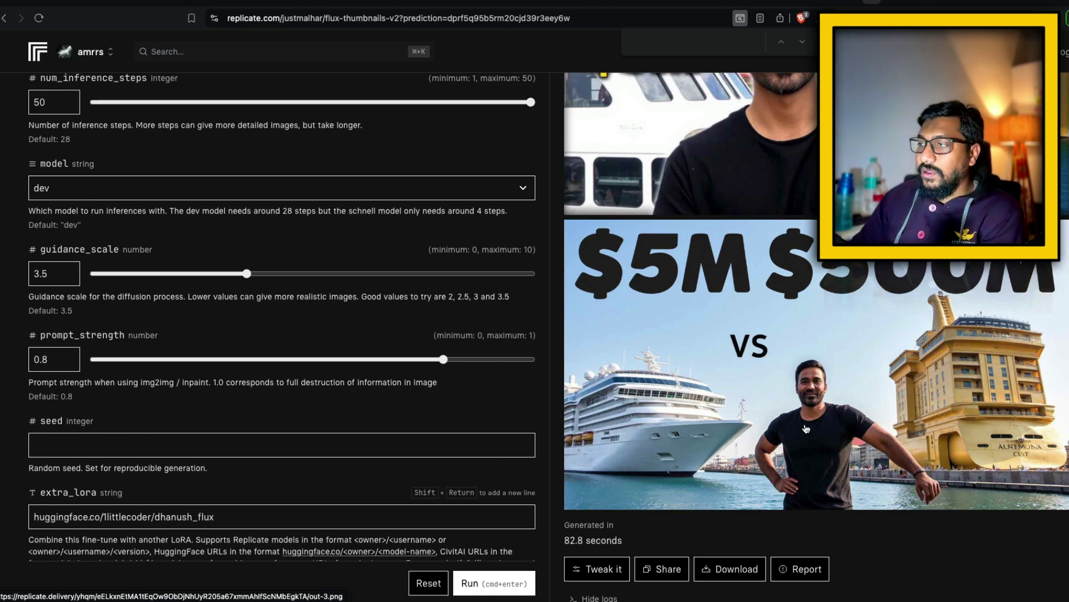
scroll(985, 459, "down", 1)
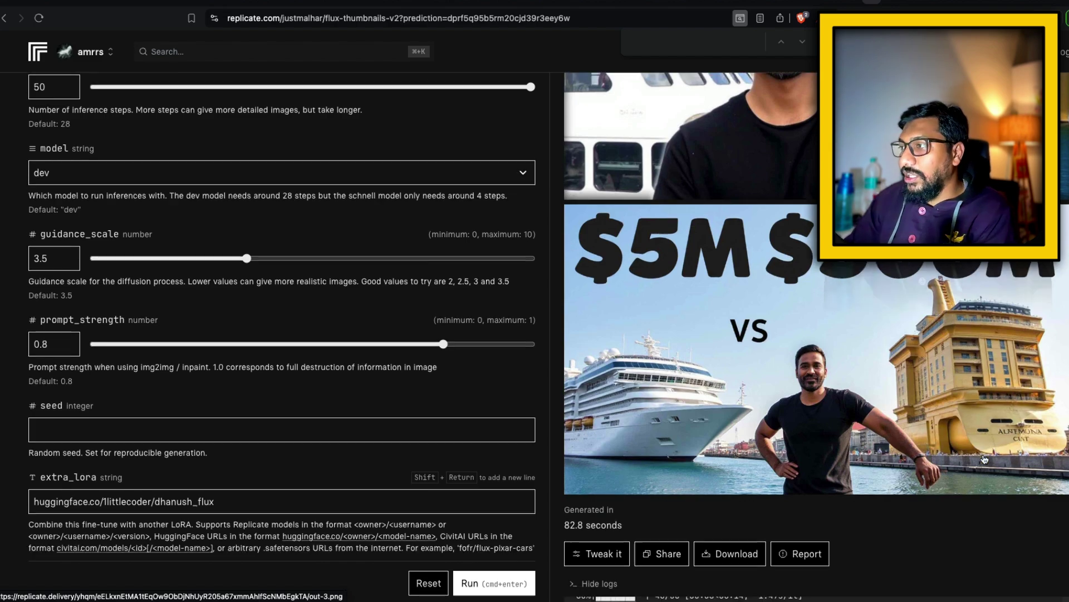
scroll(985, 459, "down", 4)
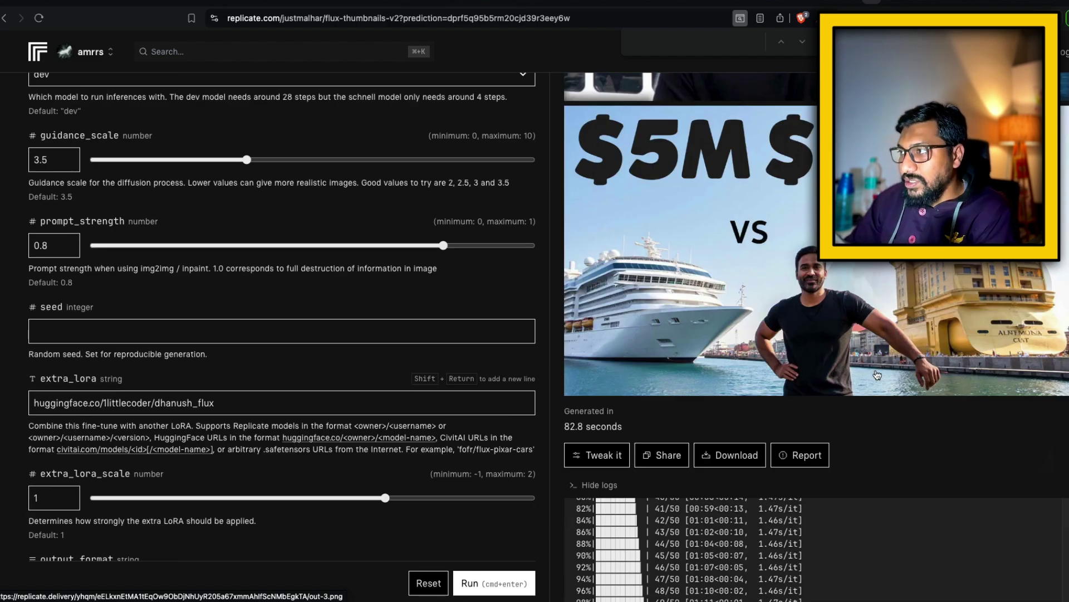
scroll(877, 375, "up", 15)
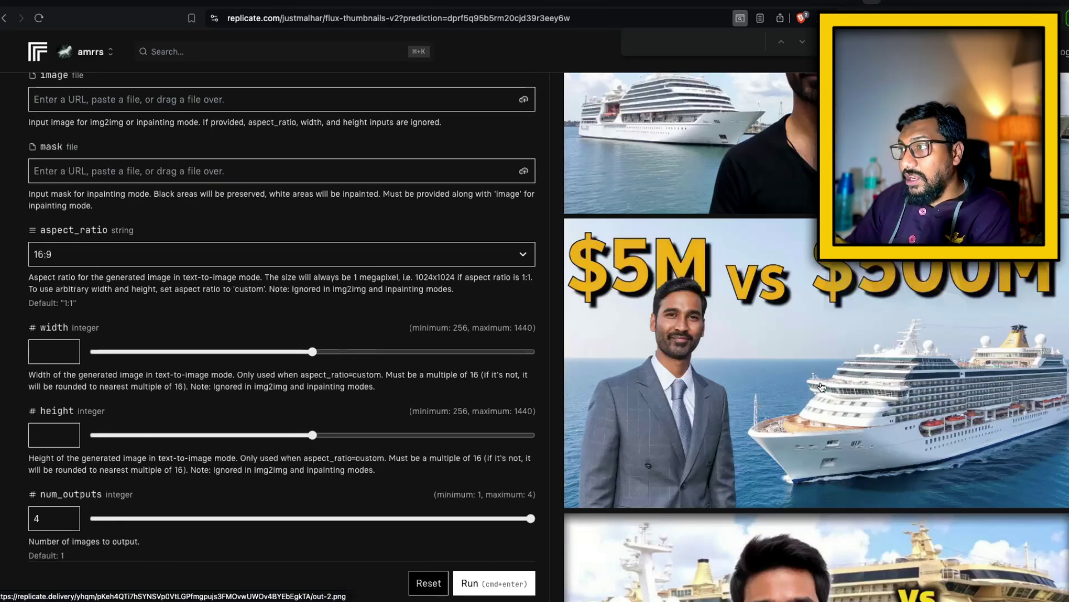
scroll(725, 372, "up", 10)
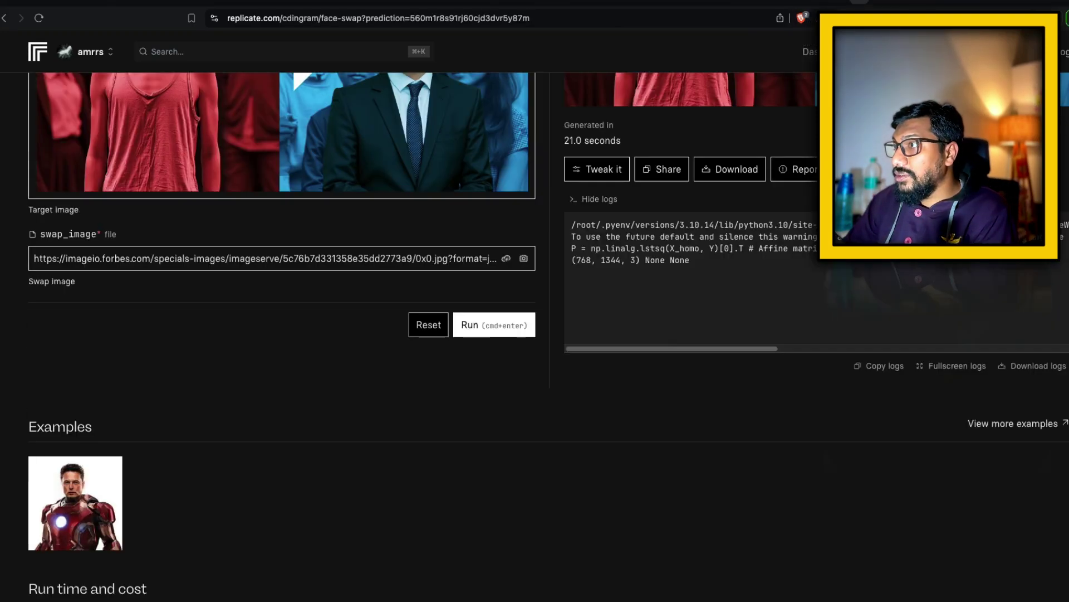
Step: Compare the face-swap output with its "$1,000" to "$100 BILLION" target image
scroll(678, 304, "up", 6)
scroll(892, 384, "down", 1)
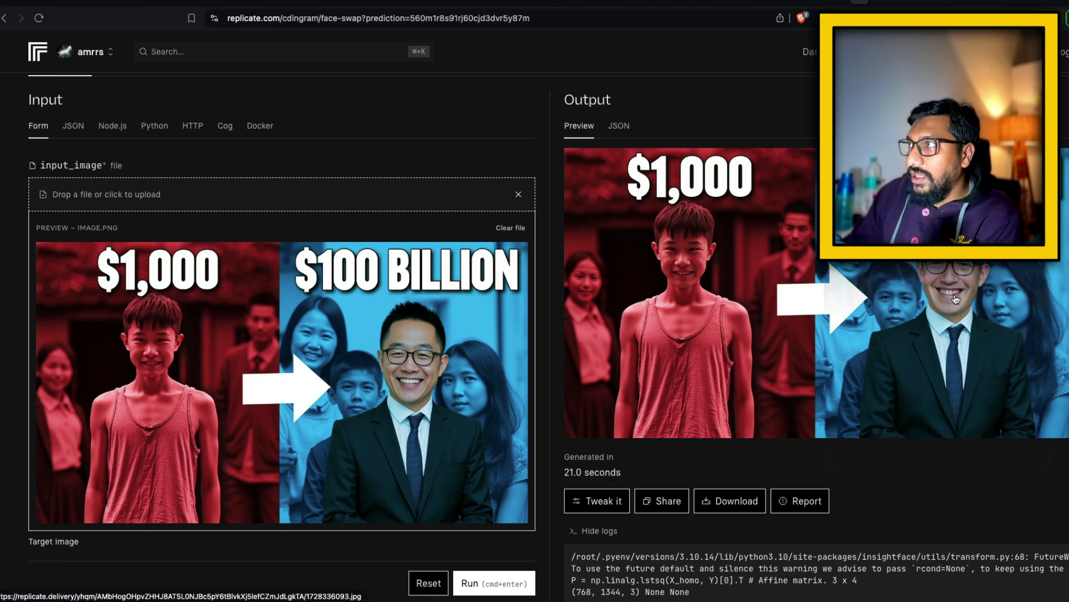
Step: In the YouTube results for mrbeast, copy the clean link of the video "Men Vs Women Survive The Wilderness For $500,000"
key("ctrl+Tab")
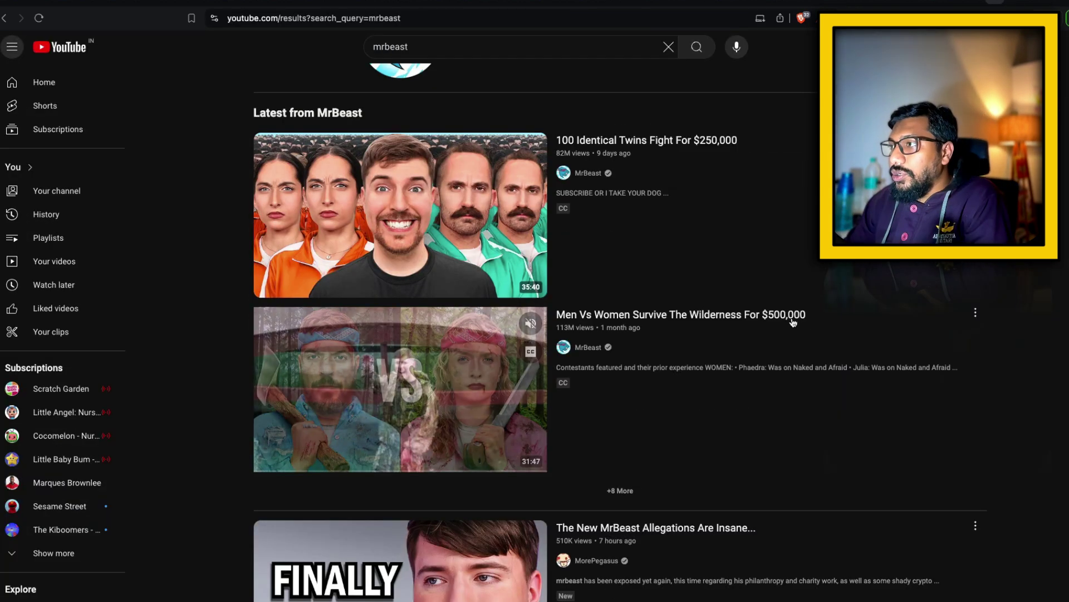
left_click_drag(557, 314, 806, 314)
right_click(776, 312)
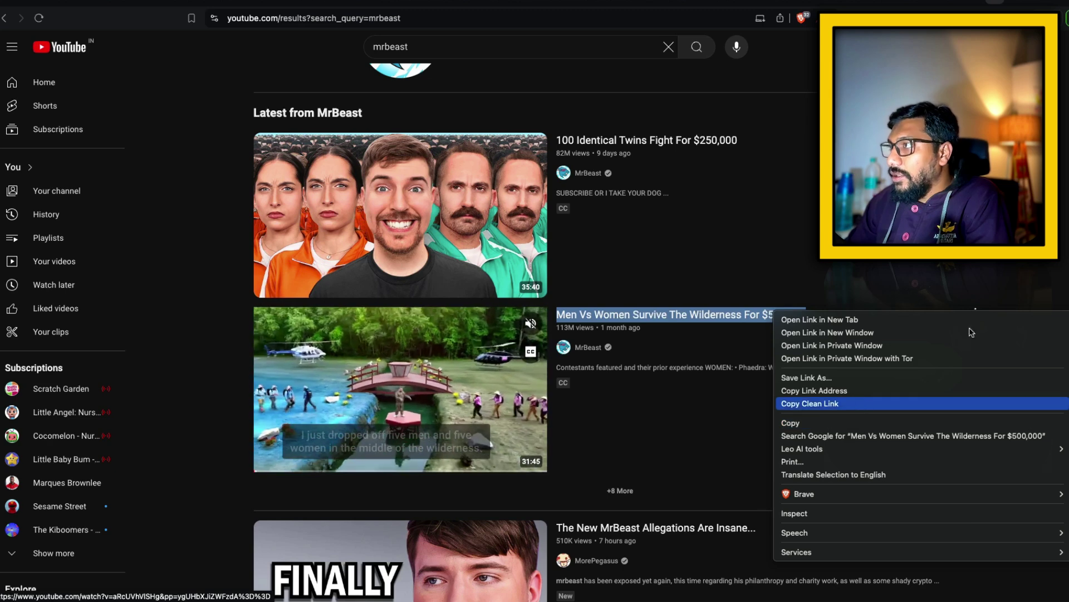
left_click(836, 404)
Step: Open youtube-thumbnail-grabber.com in a new tab
key("ctrl+t")
type("youtube.com")
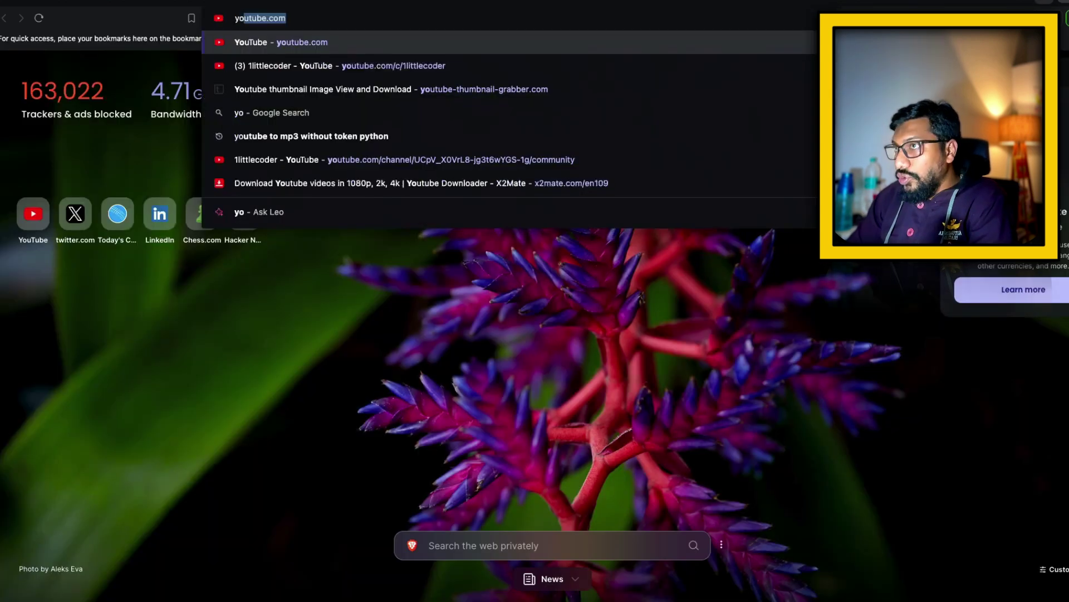
key("Down")
key("Down")
key("Down")
key("Down")
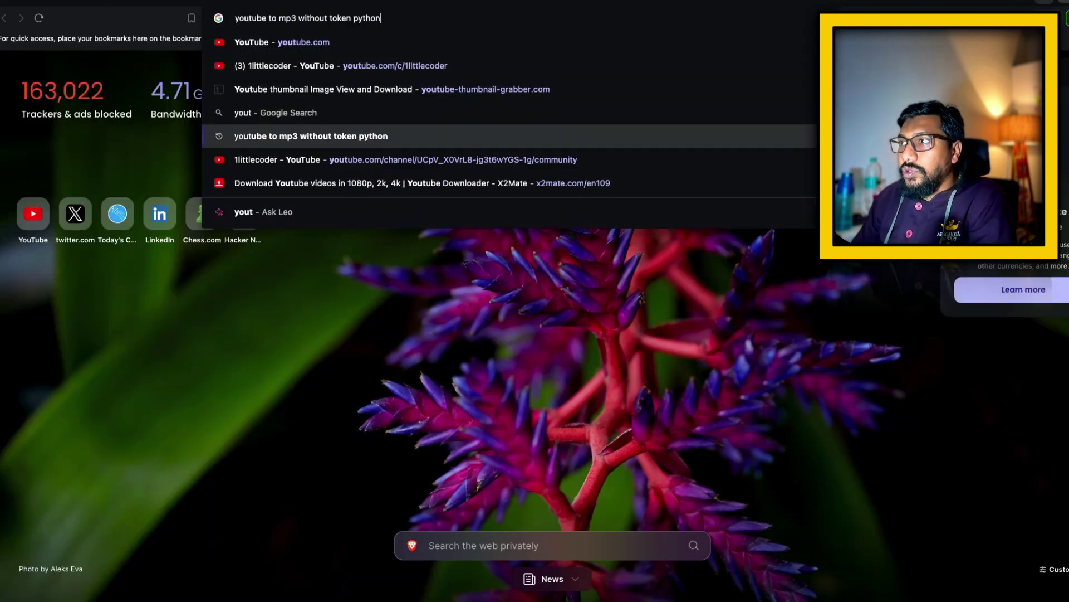
key("Up")
key("Up")
key("Return")
Step: Fetch the thumbnail images for the copied YouTube video link and bring up the large version
left_click(477, 220)
key("super+v")
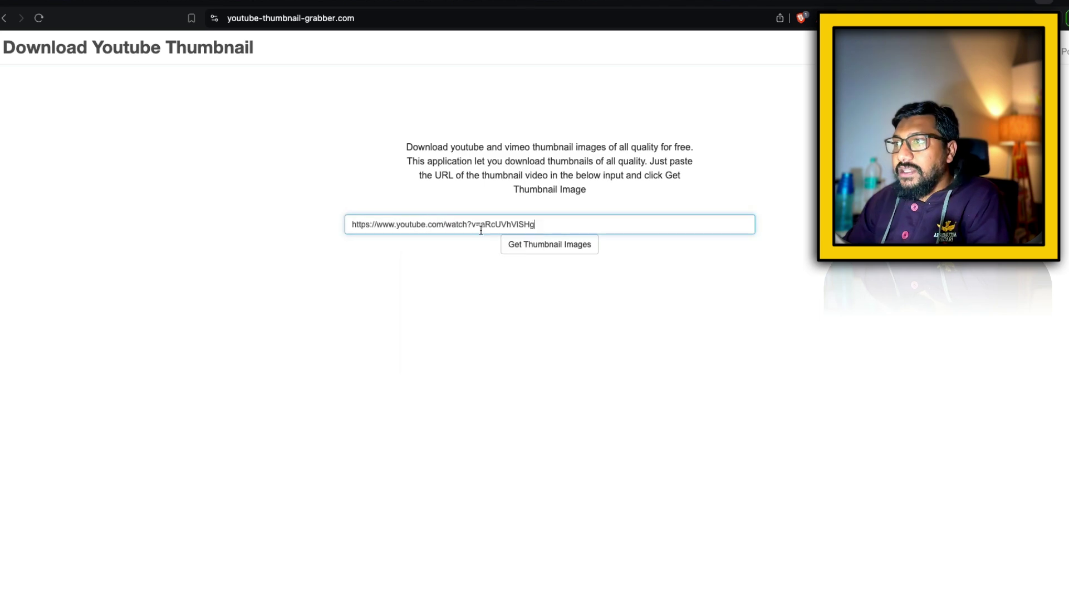
left_click(549, 244)
scroll(885, 269, "down", 10)
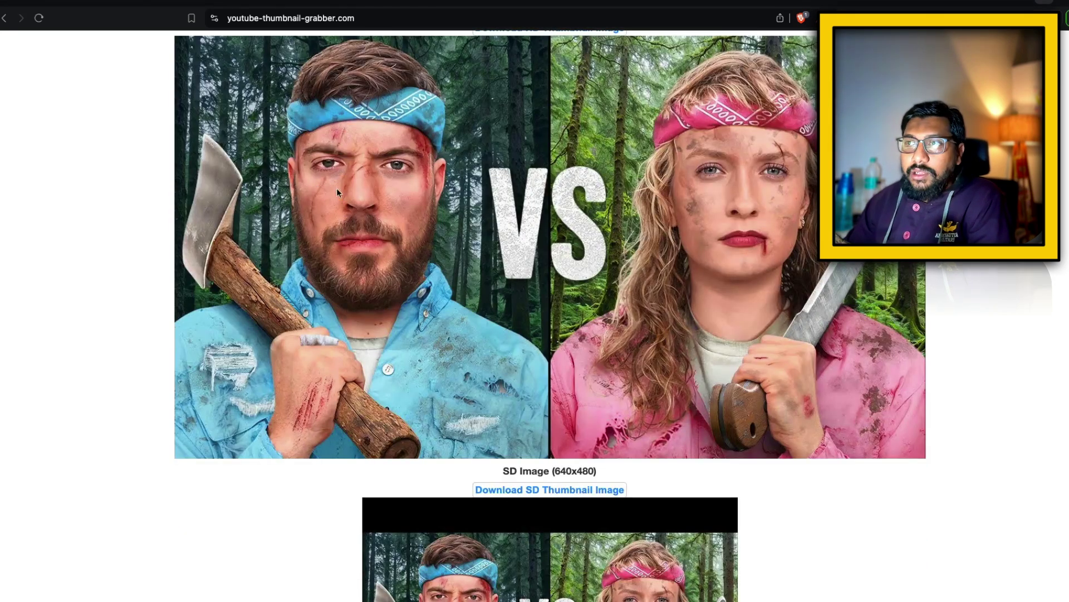
Step: Copy the large "VS" thumbnail image and attach it to a new Claude chat
right_click(550, 199)
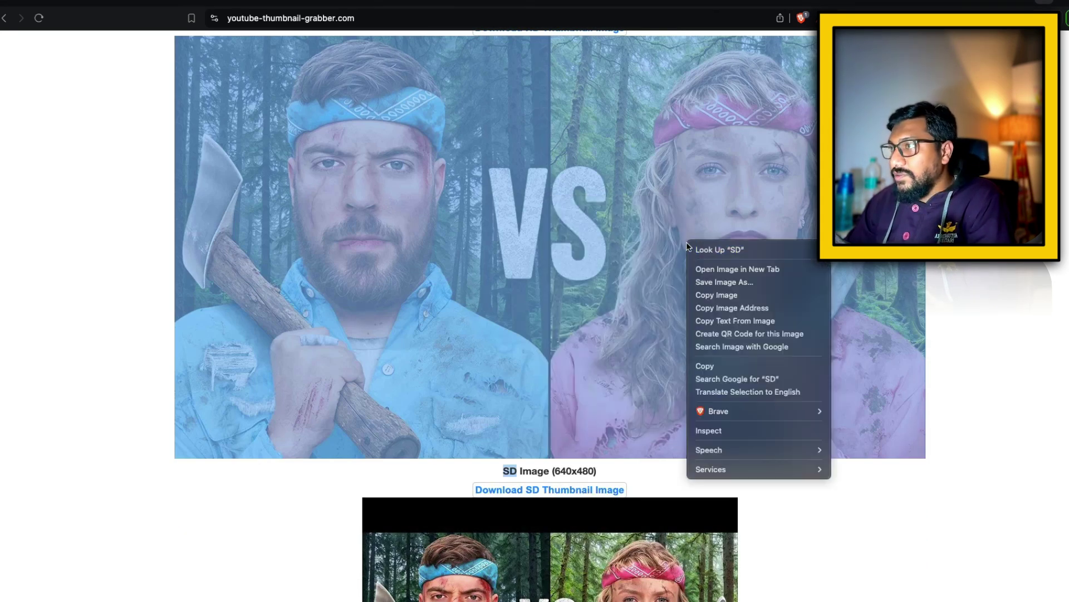
left_click(613, 252)
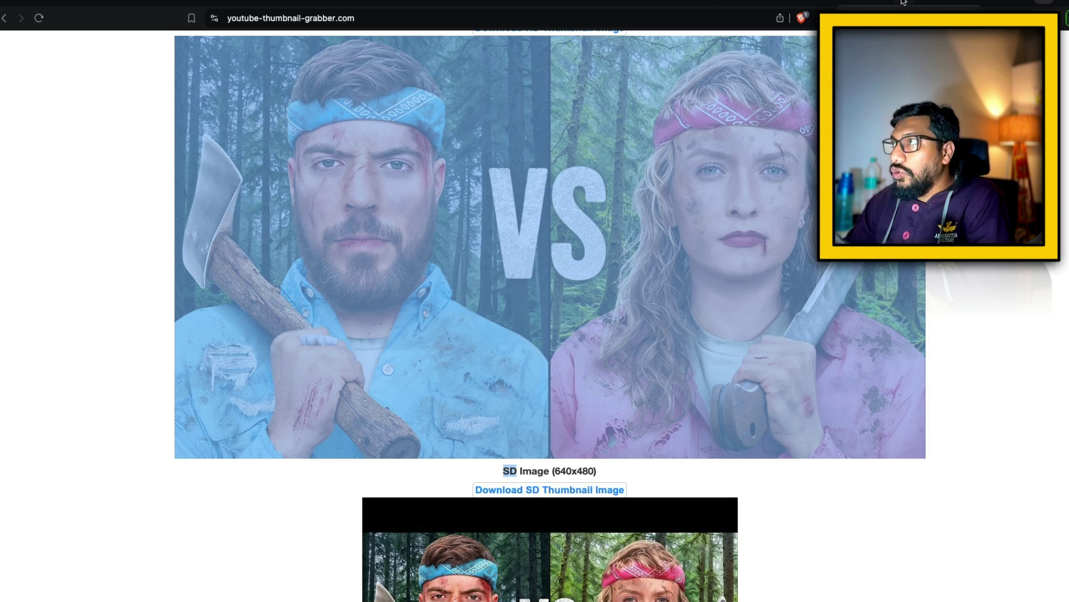
key("ctrl+Tab")
left_click(508, 174)
key("super+v")
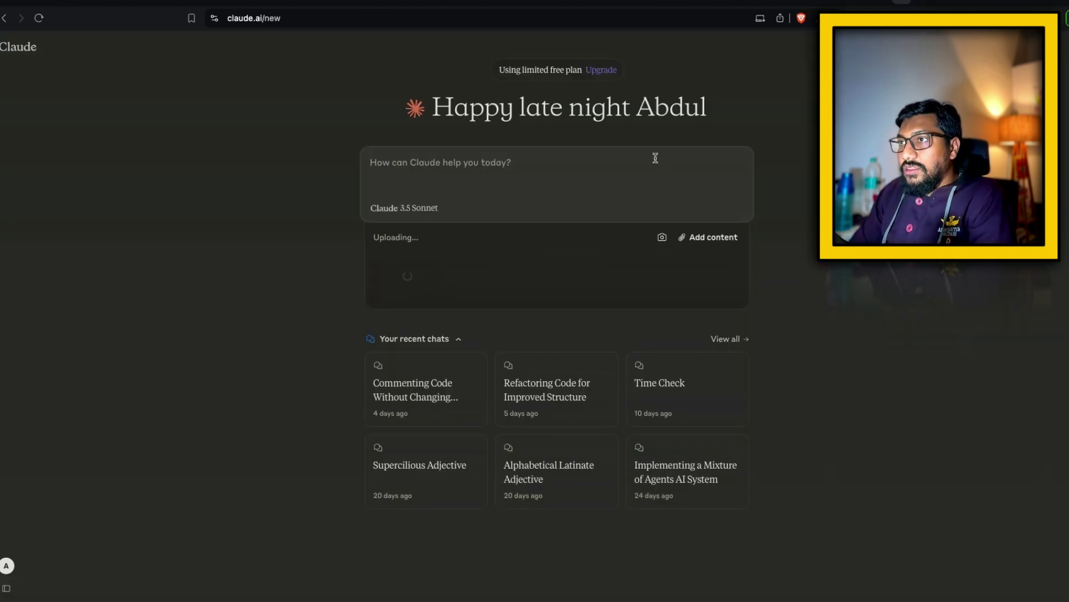
Step: Write "This is a youtube thumbnail. I want a very good prompt that I can share with AI like stable diffusion." followed by "Here's another example"
type("This is a youtub")
type("e thumb")
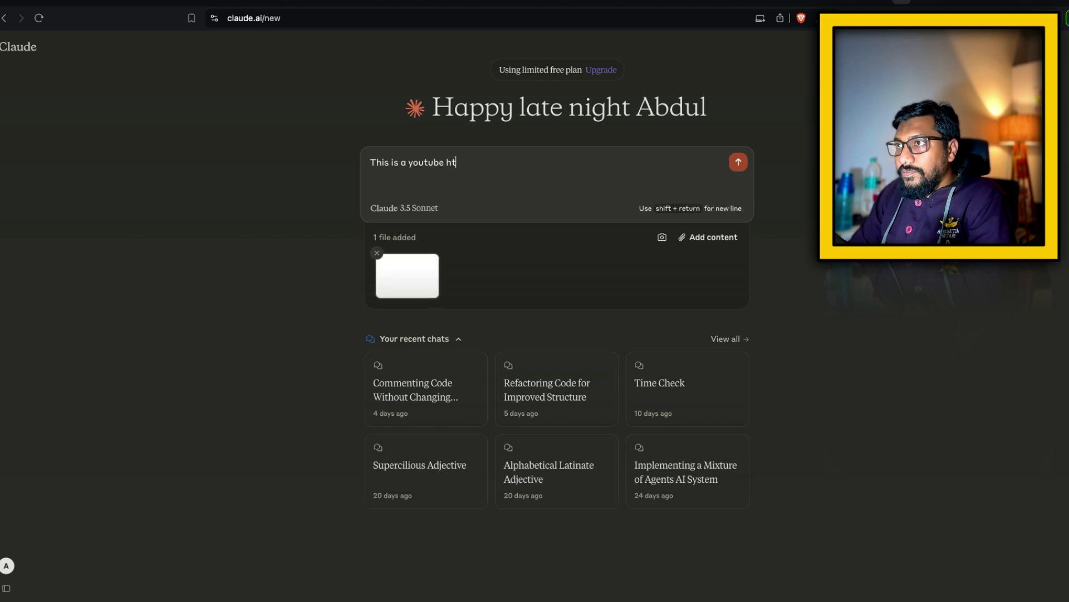
type("nail")
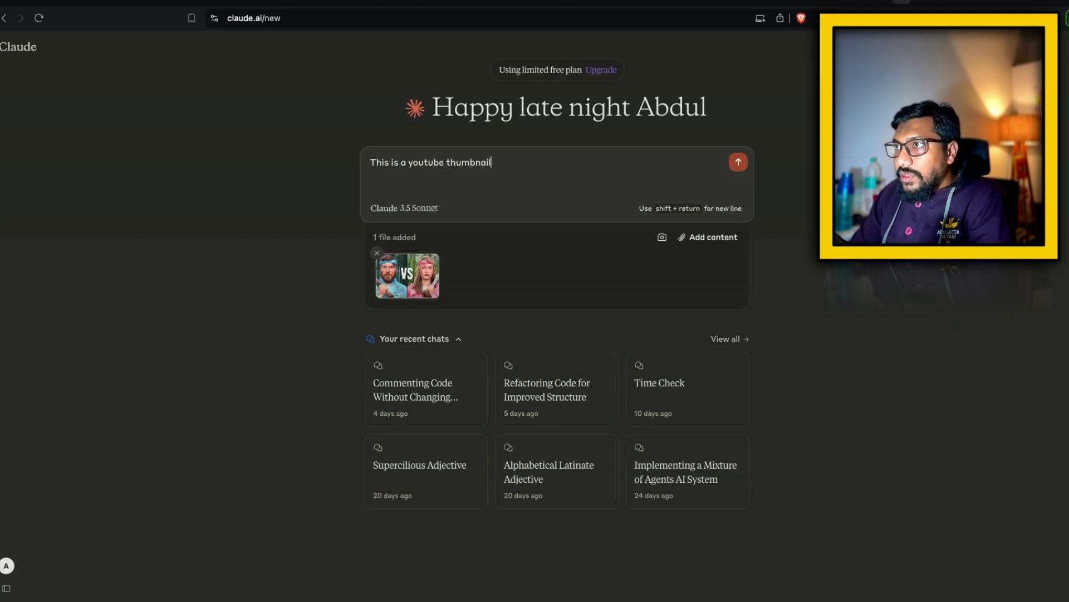
type(". I want a ")
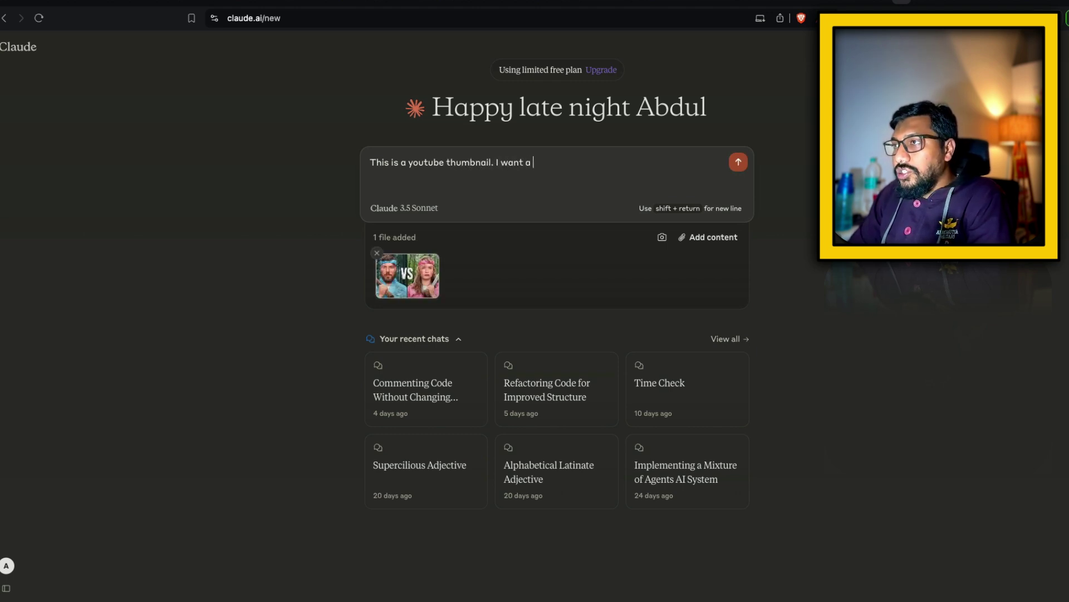
type("v")
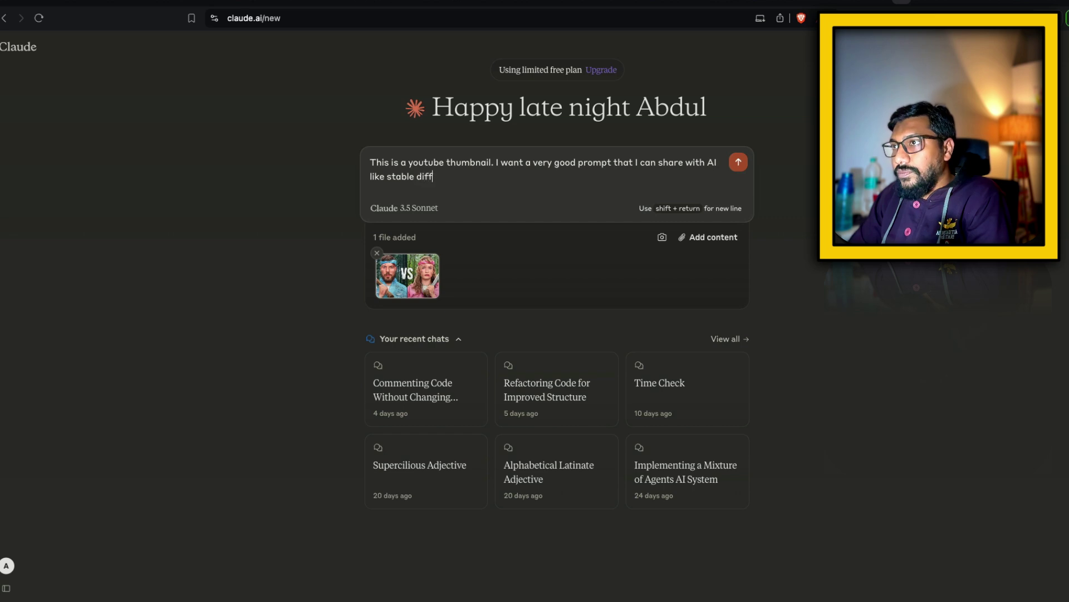
key("shift+Return")
key("shift+Return")
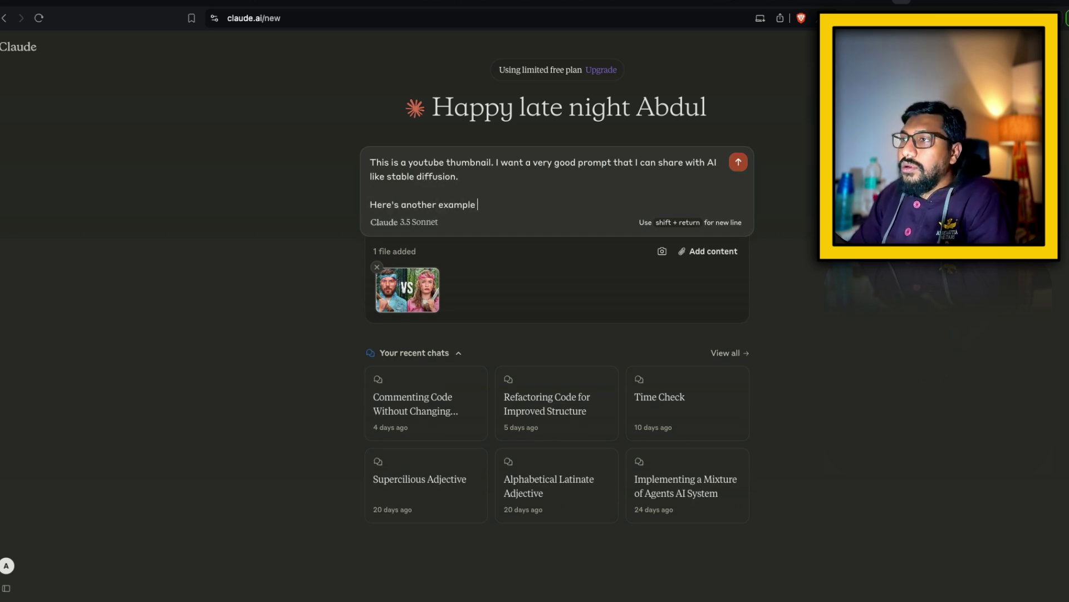
Step: Copy the YouTube video's title and insert "for the video - Men Vs Women Survive The Wilderness For $500,000" after "thumbnail" in the Claude message
left_click(992, 3)
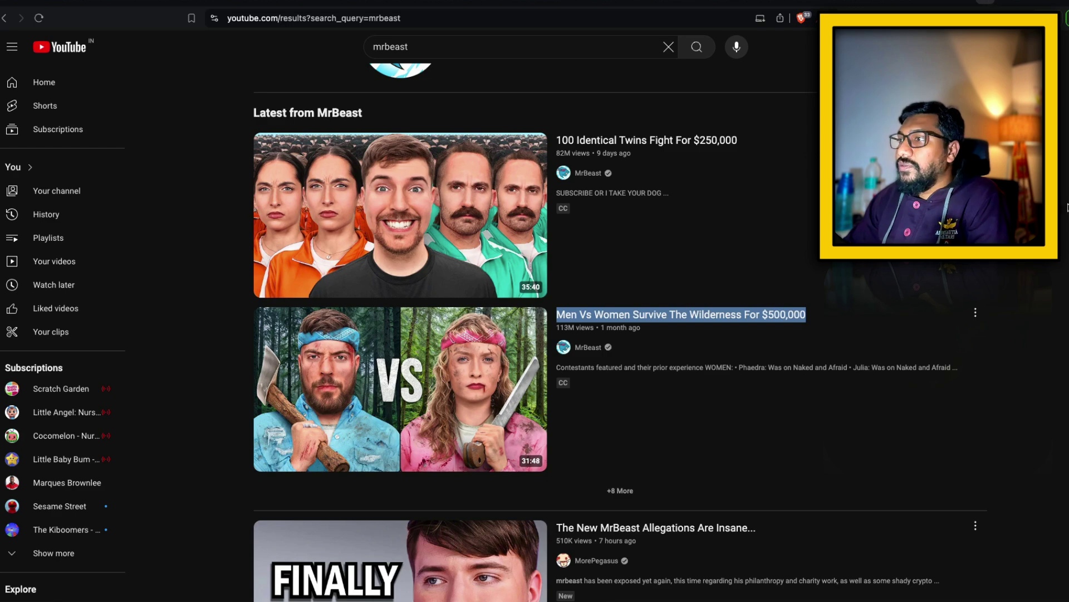
left_click(559, 314)
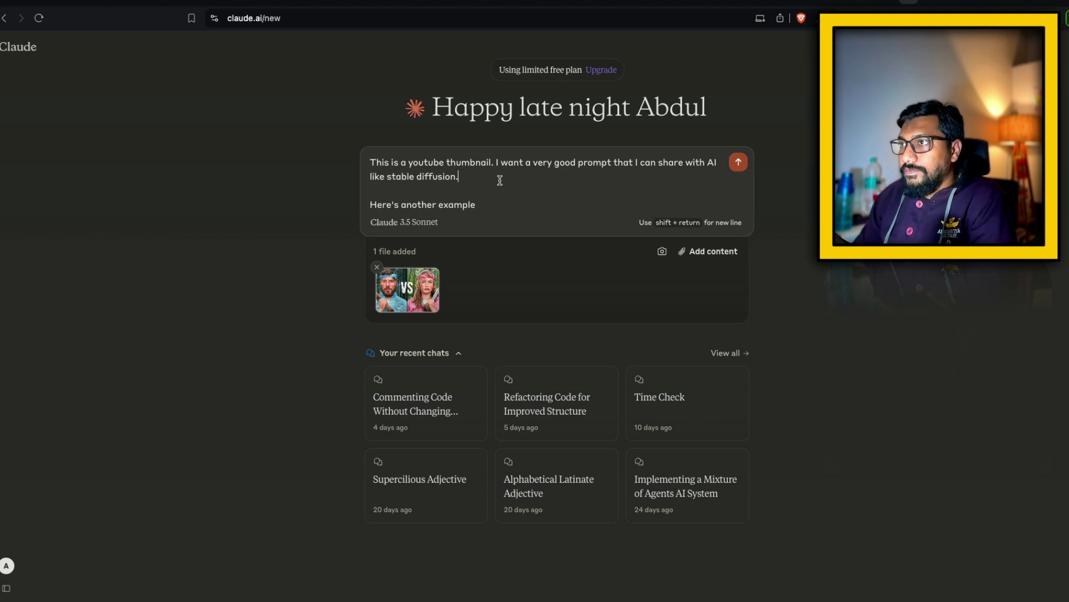
left_click(490, 162)
type("for the video -")
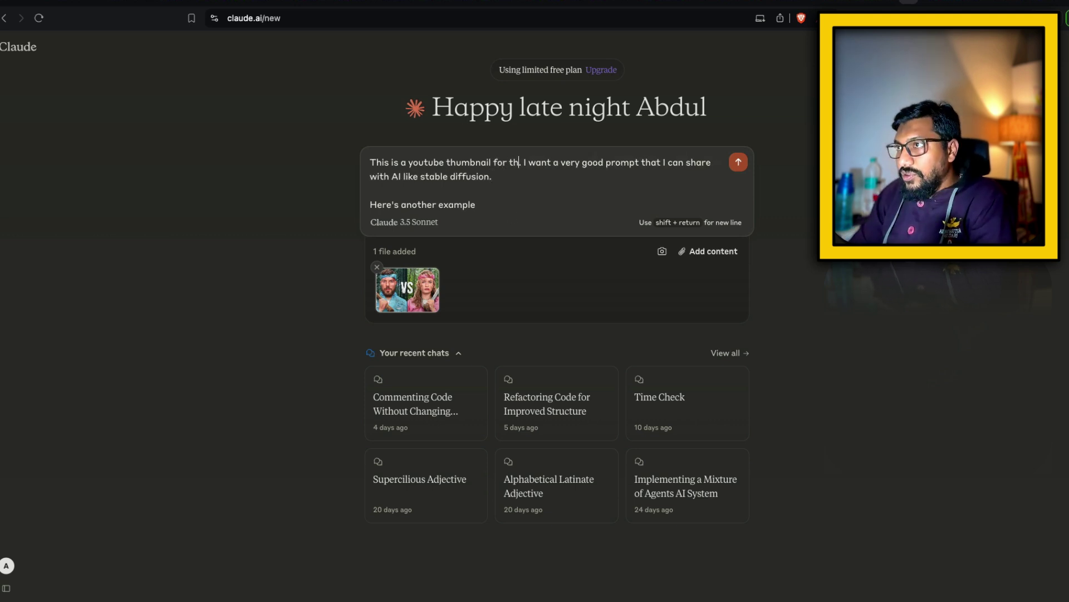
key("super+v")
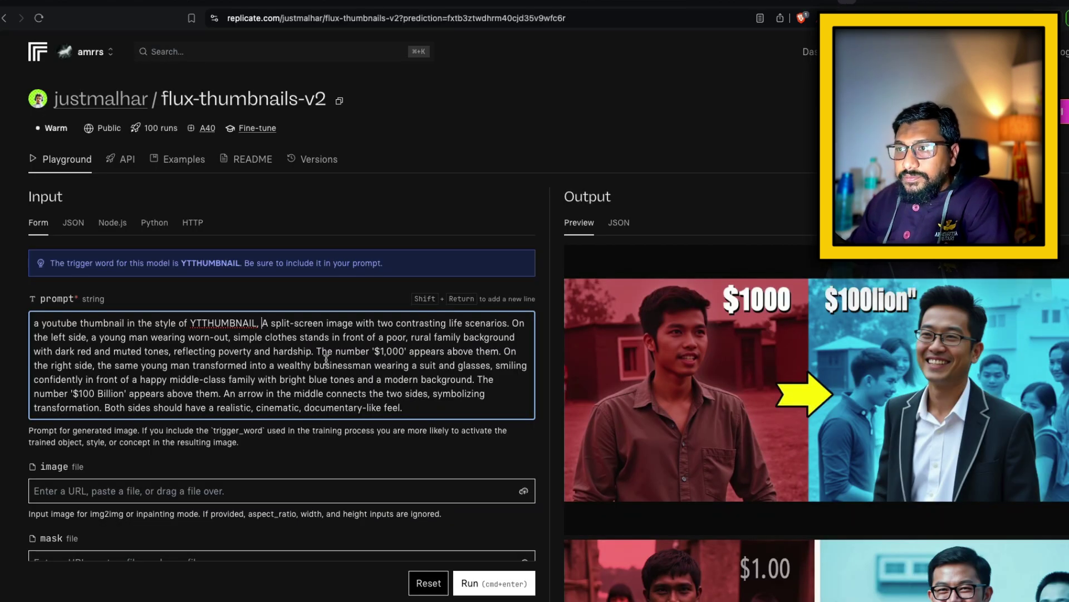
Step: Copy the split-screen description from the flux-thumbnails-v2 prompt, leaving out the YTTHUMBNAIL opening, and add it after "Here's another example" in the Claude message
key("shift+super+Down")
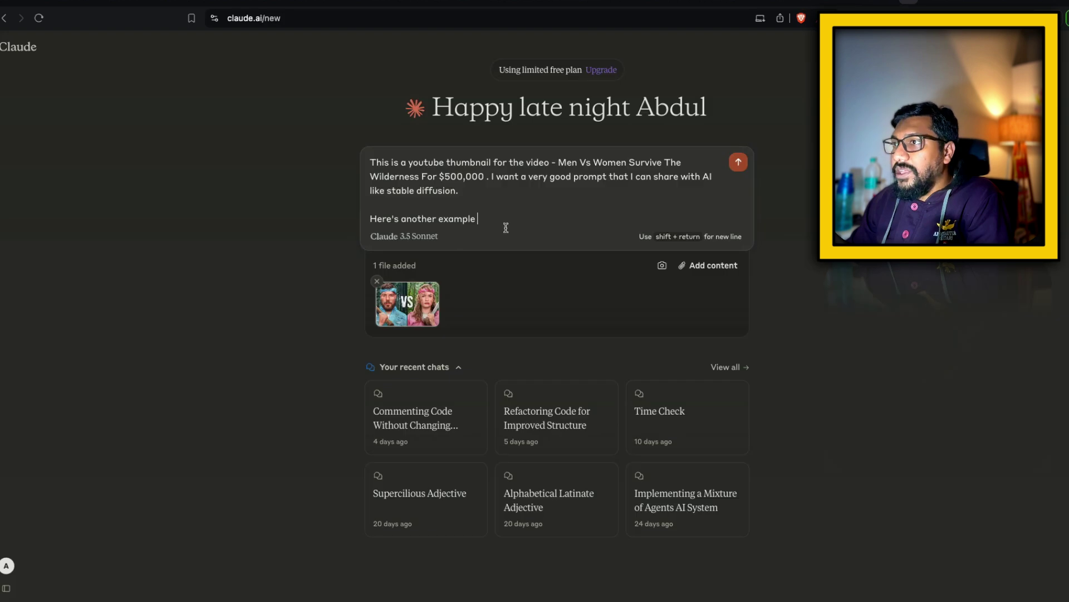
key("super+v")
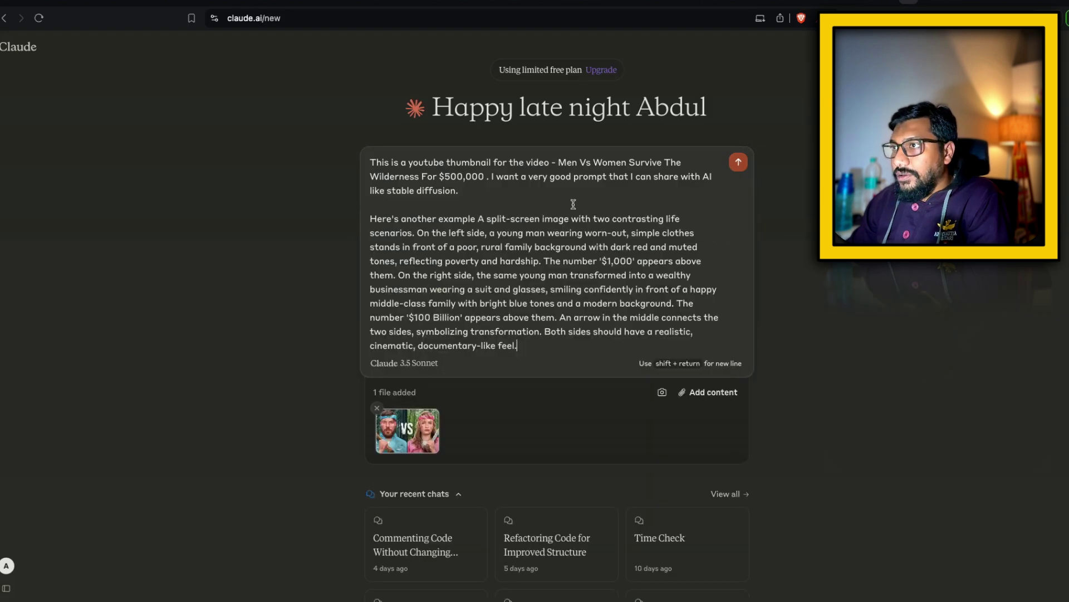
Step: Add a colon after "Here's another example" in the Claude message and send it with the attached thumbnail
left_click(476, 218)
type(":")
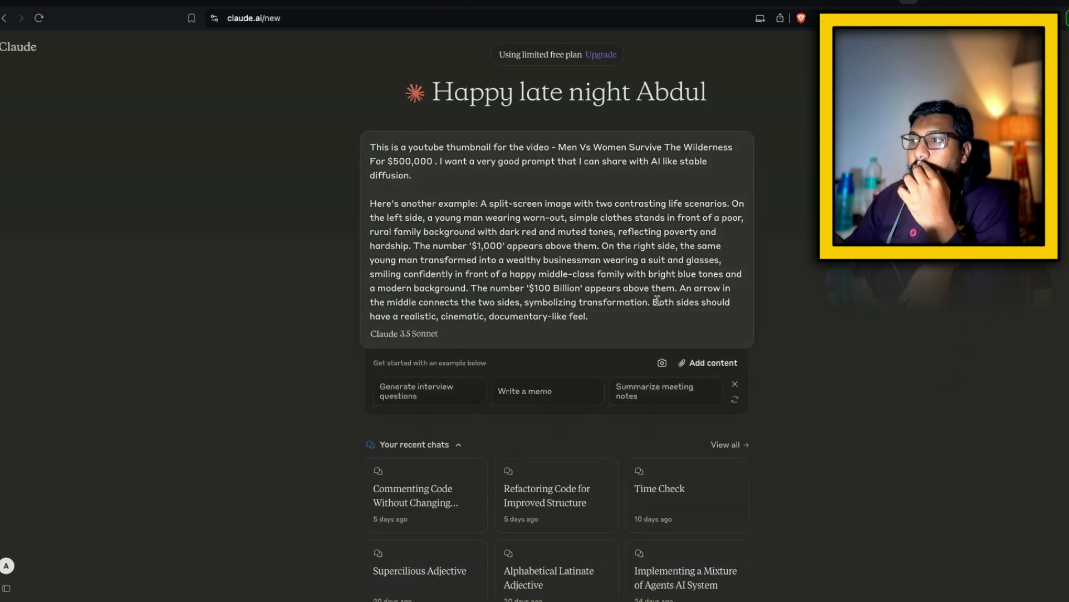
key("Return")
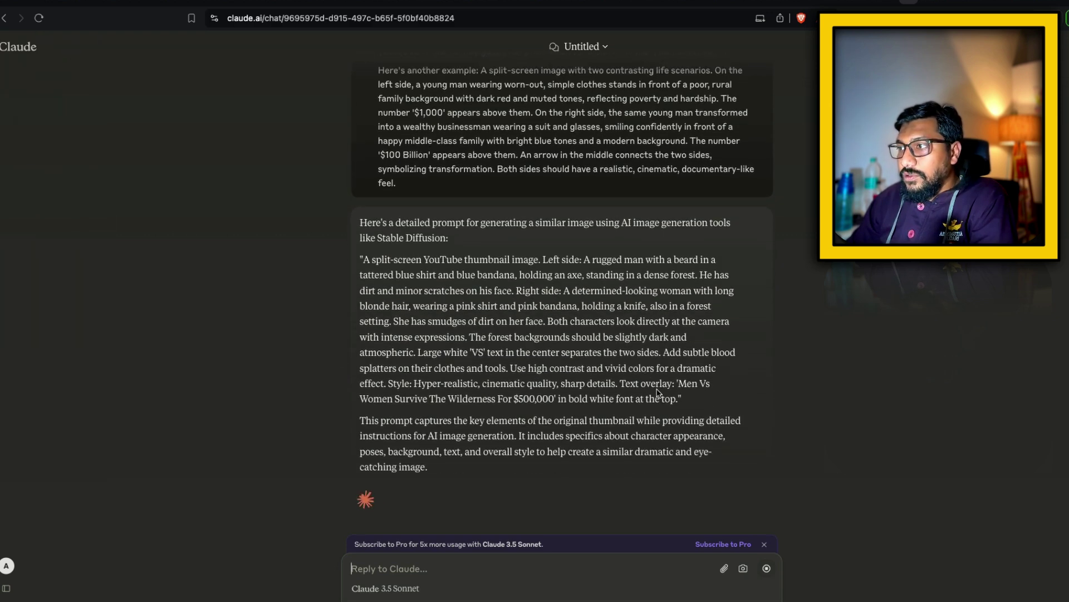
Step: Copy Claude's prompt from "A split-screen" to "sharp details." and replace the description after YTTHUMBNAIL in the flux-thumbnails-v2 prompt with it
left_click_drag(360, 259, 393, 321)
left_click(378, 303)
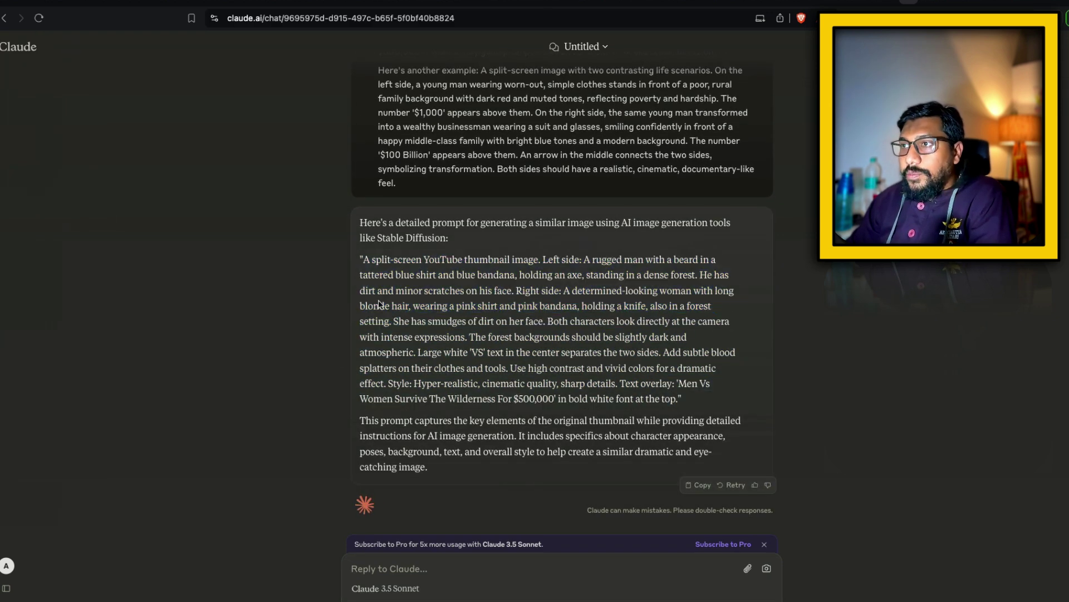
left_click_drag(363, 265, 628, 391)
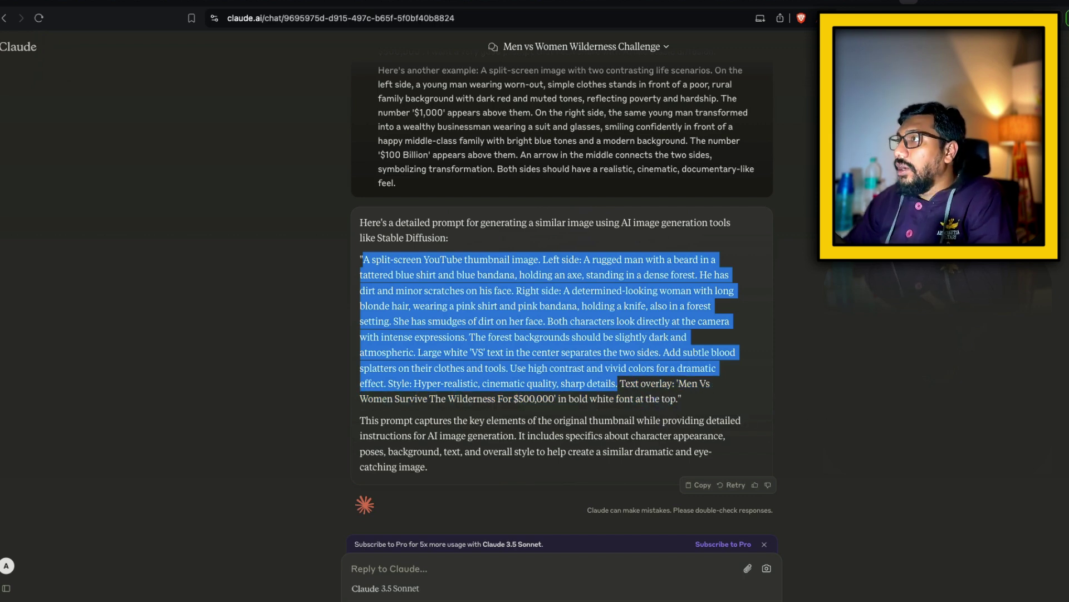
left_click(844, 6)
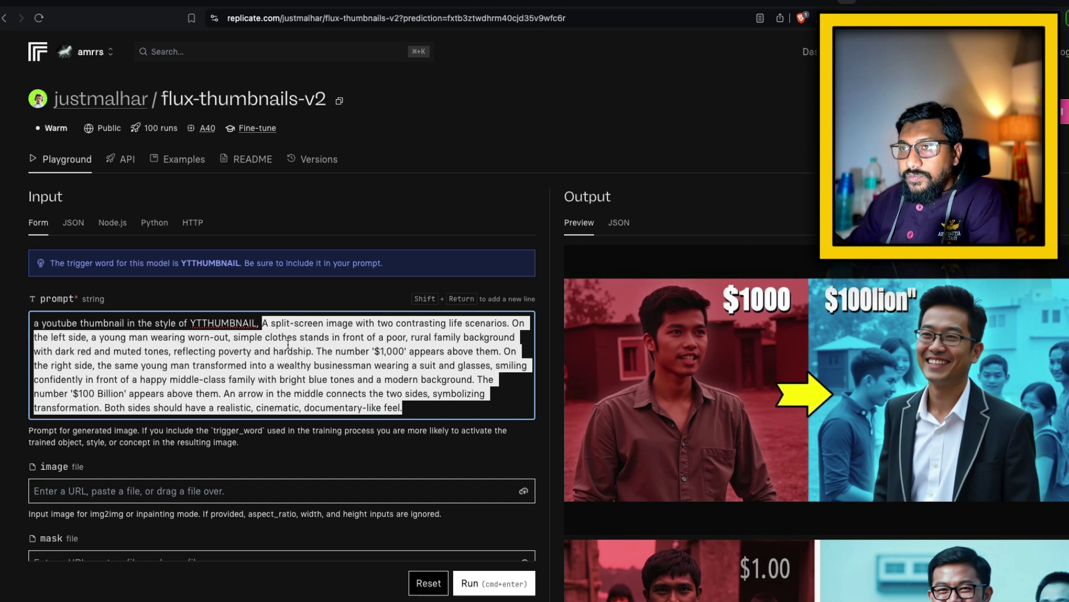
key("super+v")
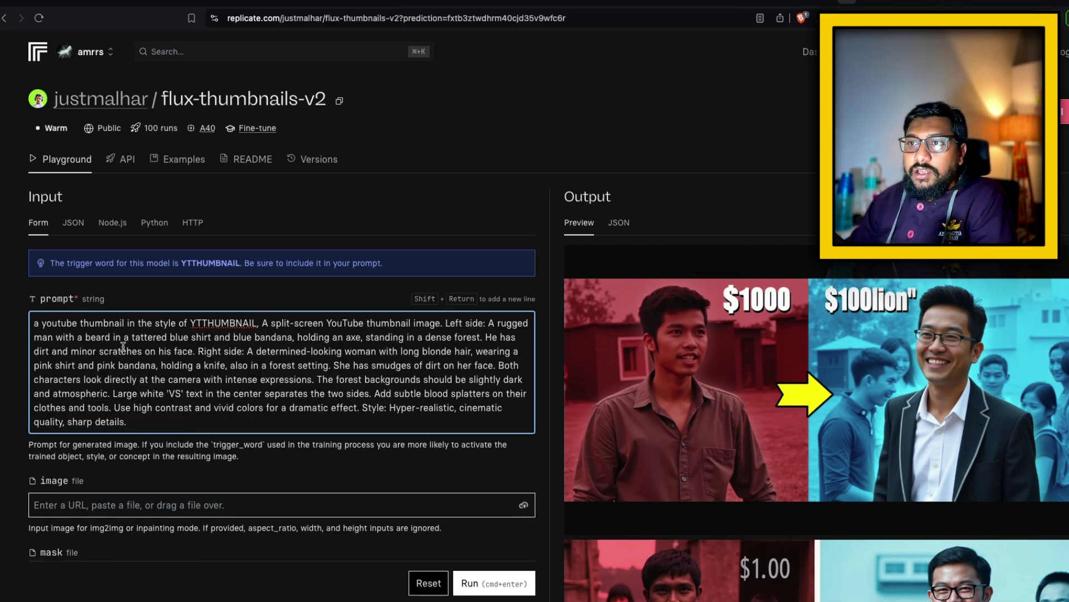
Step: Run flux-thumbnails-v2 with the men-versus-women wilderness prompt
scroll(269, 355, "down", 3)
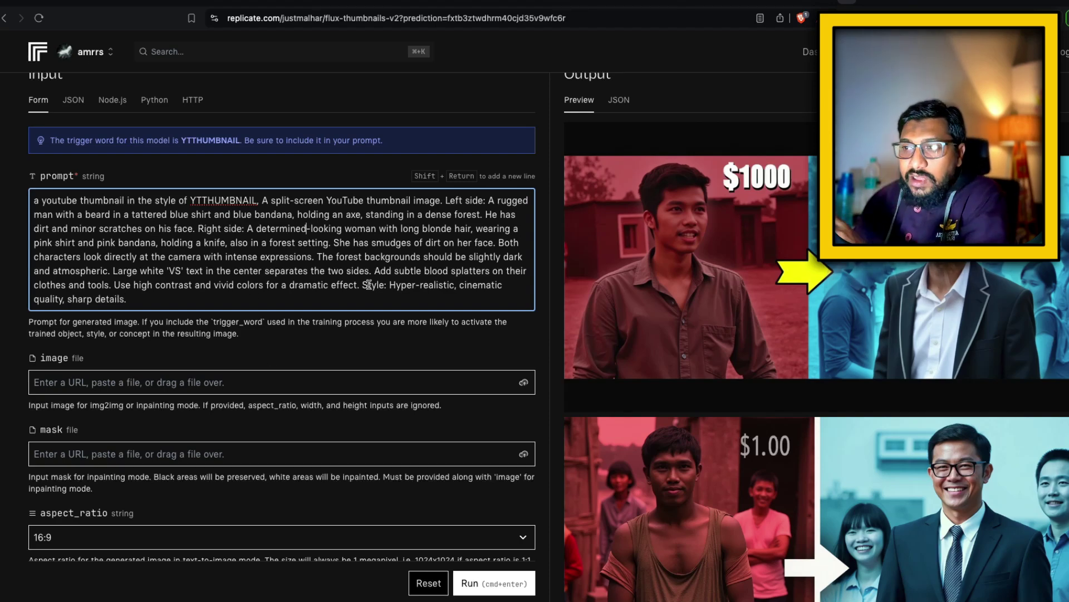
scroll(370, 285, "down", 4)
left_click(485, 582)
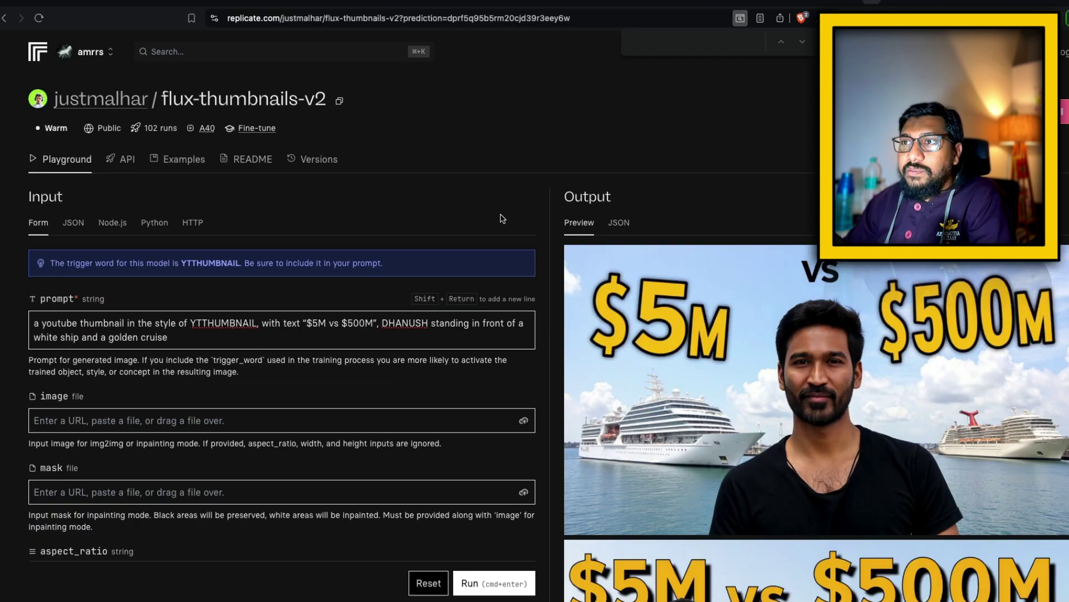
Step: In the other flux-thumbnails-v2 page with the DHANUSH prompt, replace everything after YTTHUMBNAIL with the copied split-screen prompt
left_click(295, 329)
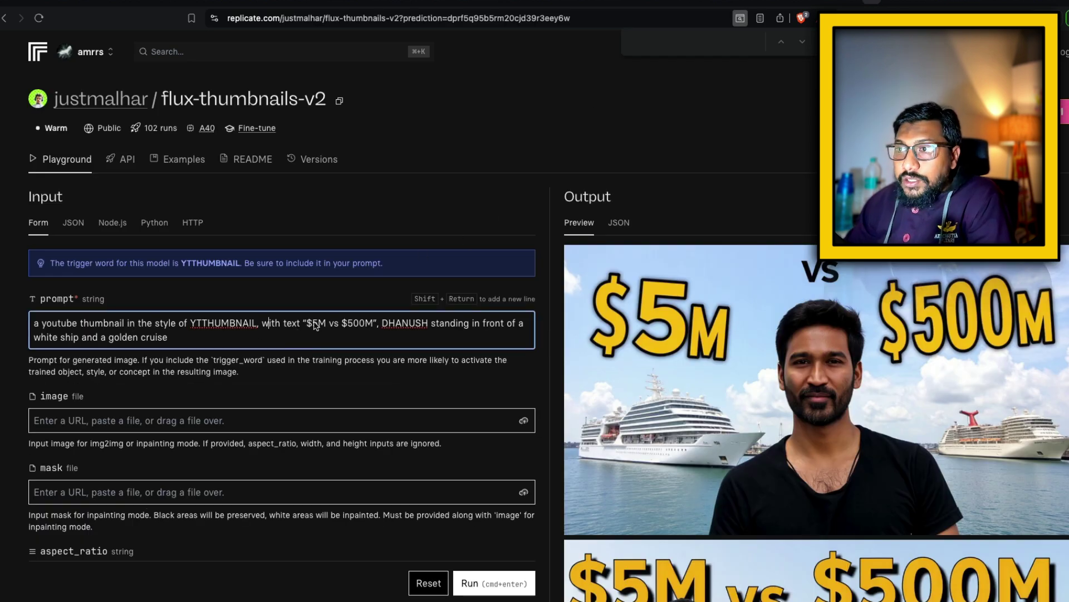
left_click_drag(383, 325, 394, 349)
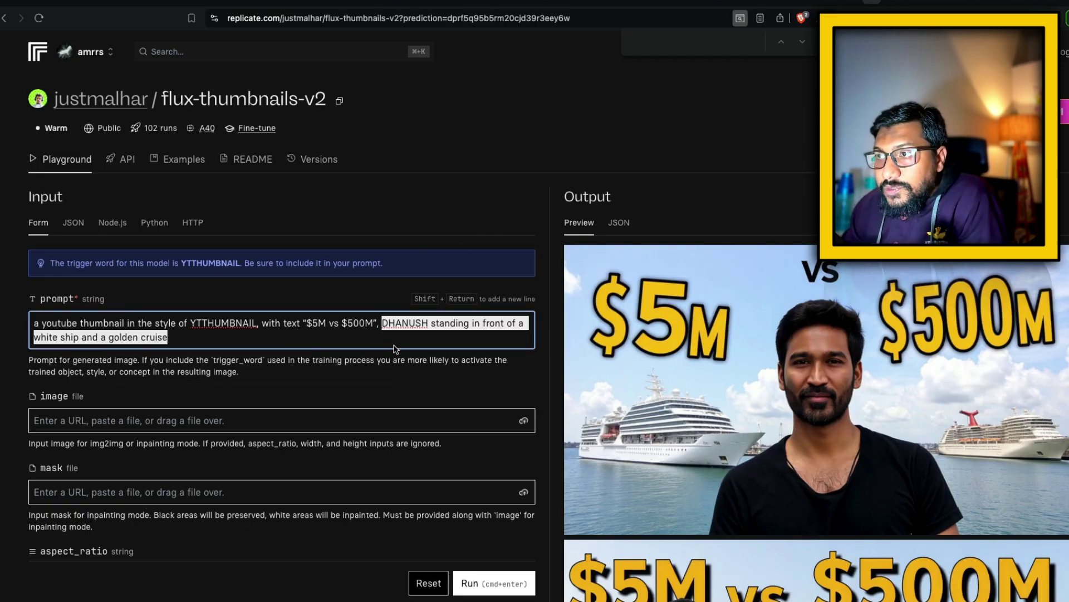
left_click_drag(261, 325, 287, 356)
key("super+v")
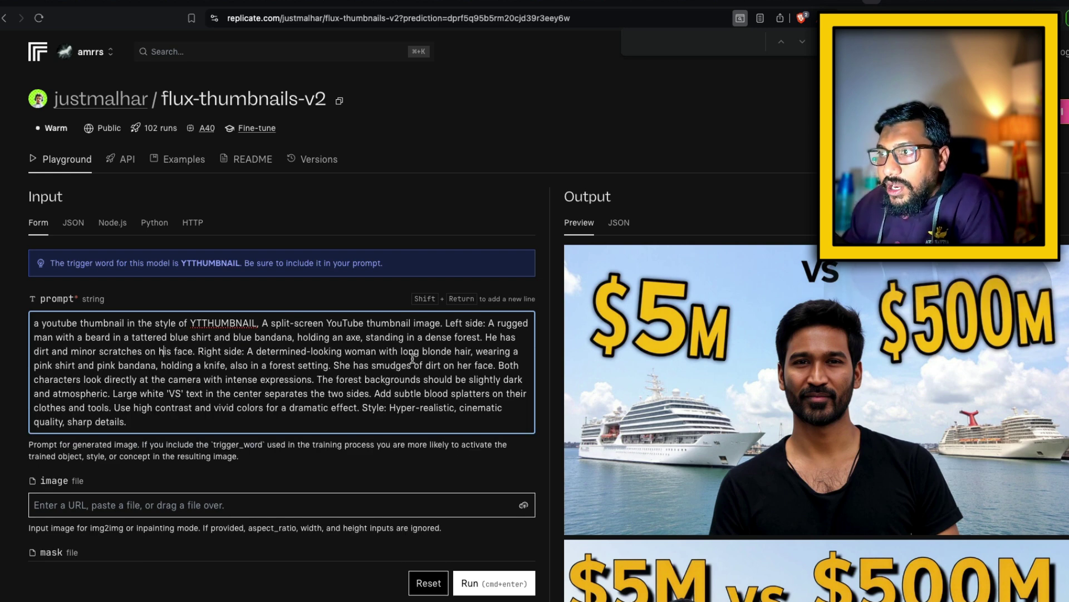
triple_click(316, 354)
left_click(103, 379)
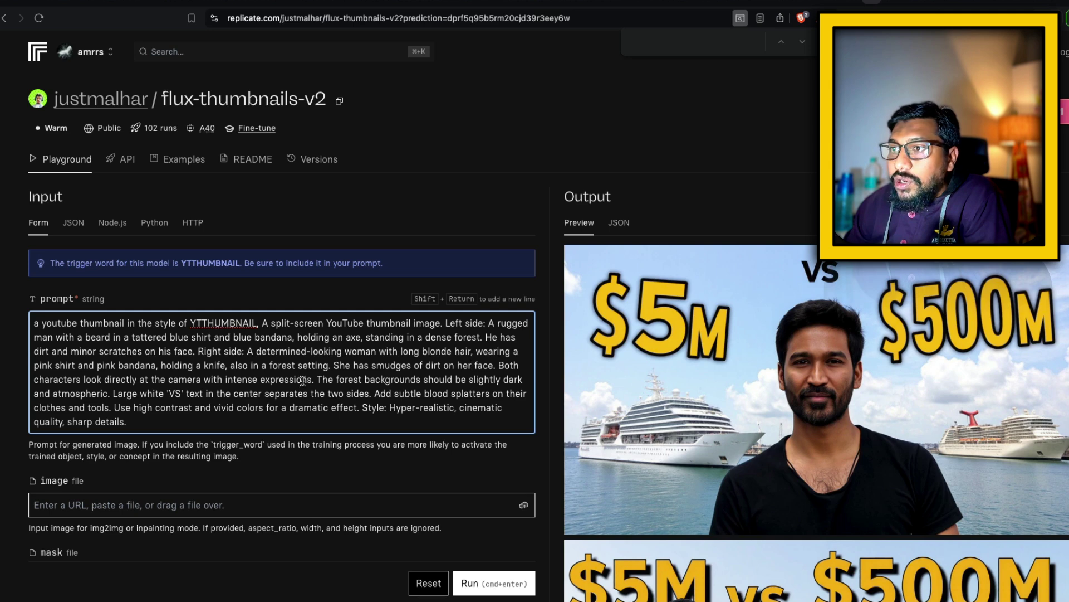
Step: Find "left" in the prompt and replace "man" with "DHANUSH" in the left-side description
key("super+f")
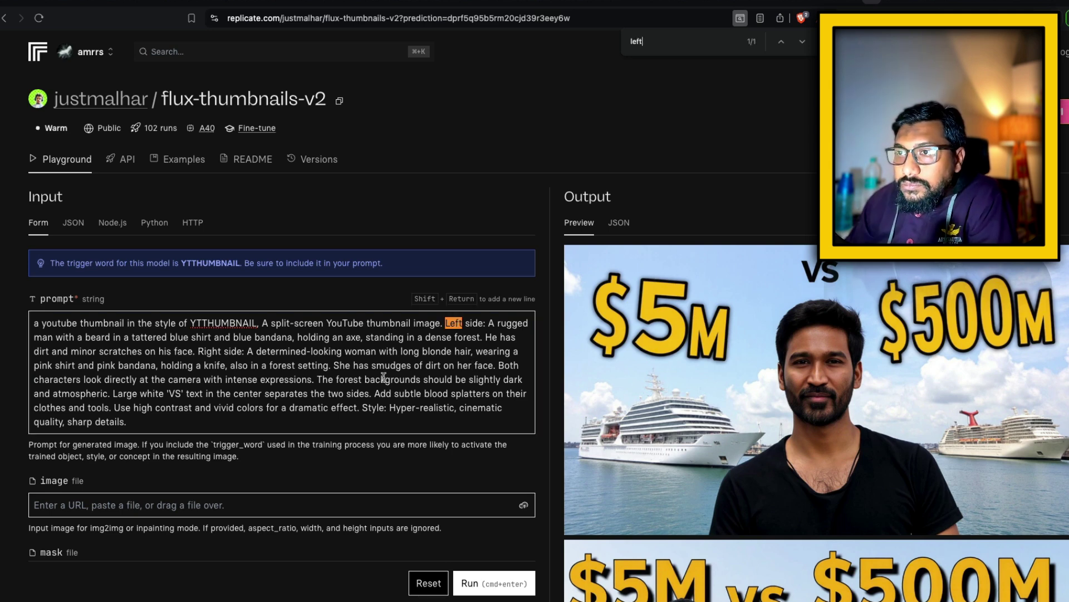
double_click(49, 340)
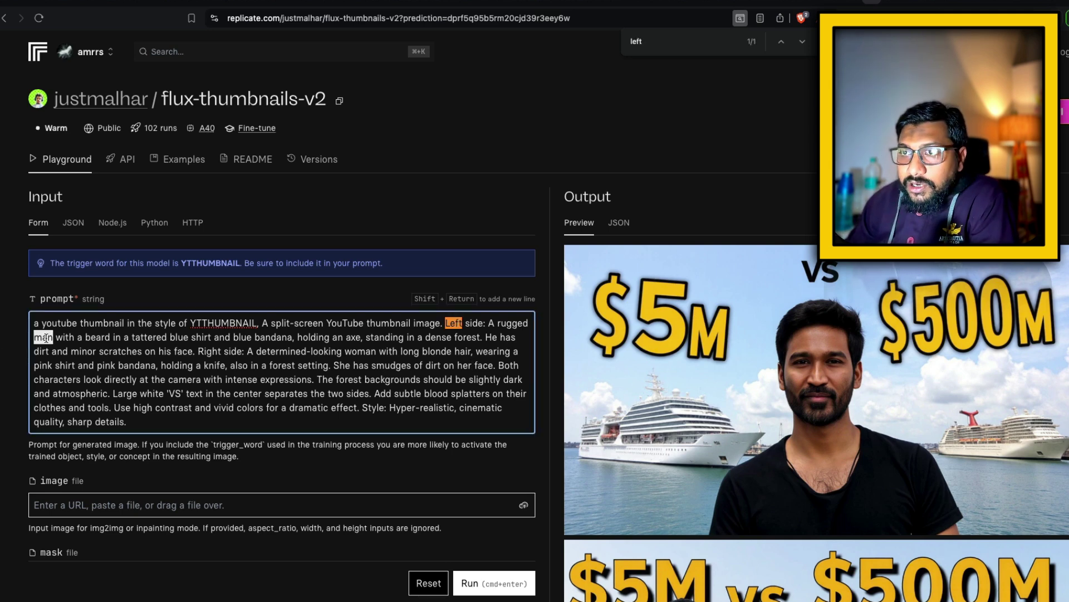
type("DHNA")
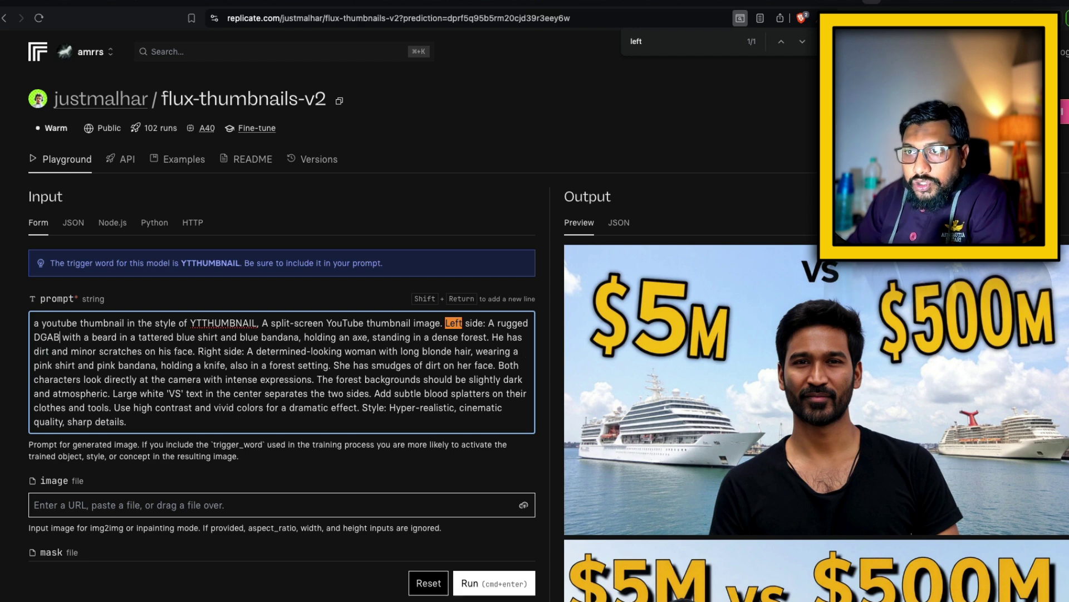
key("BackSpace")
key("BackSpace")
type("ANUSG")
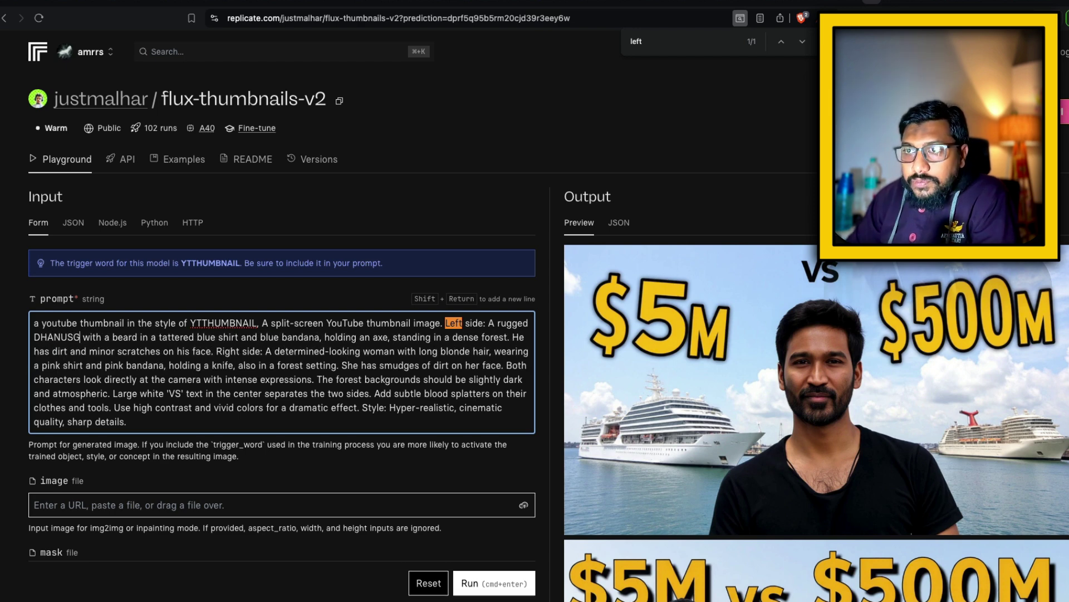
key("BackSpace")
type("H")
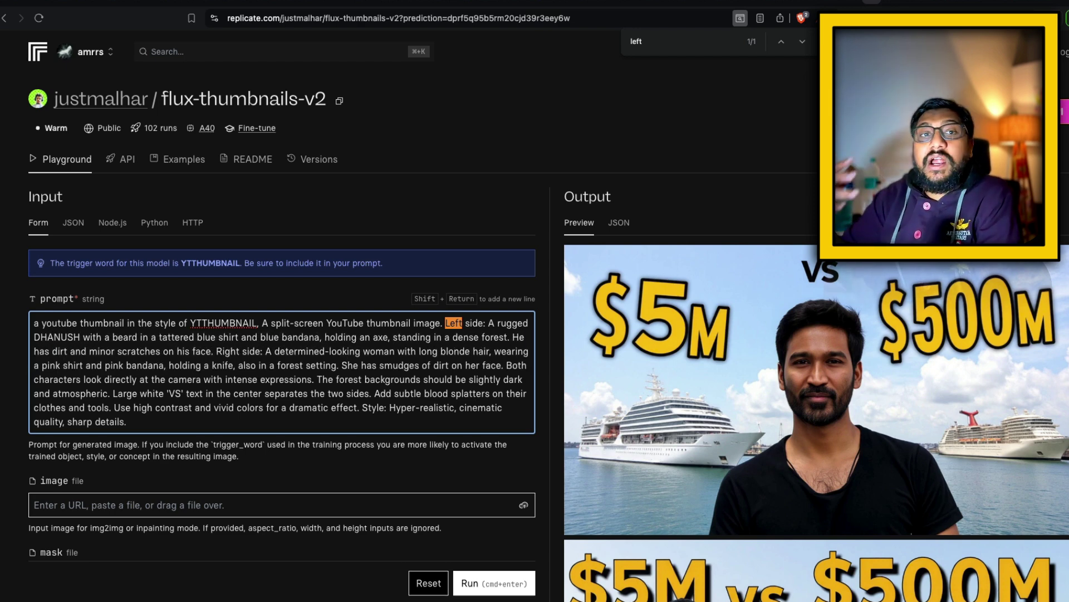
Step: Run flux-thumbnails-v2 with the DHANUSH version of the split-screen prompt
left_click(479, 583)
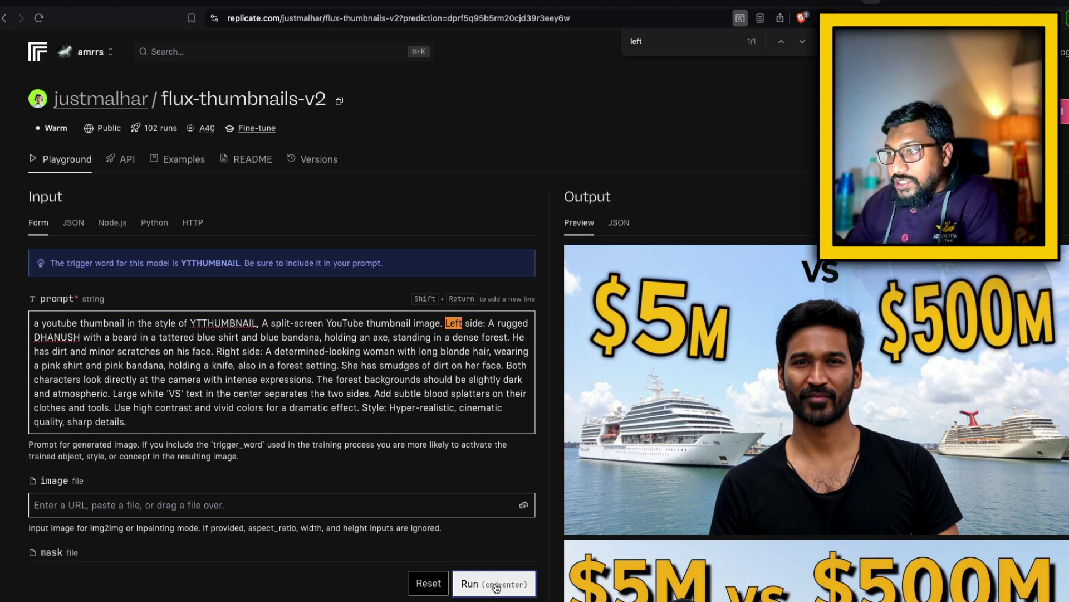
scroll(400, 401, "down", 6)
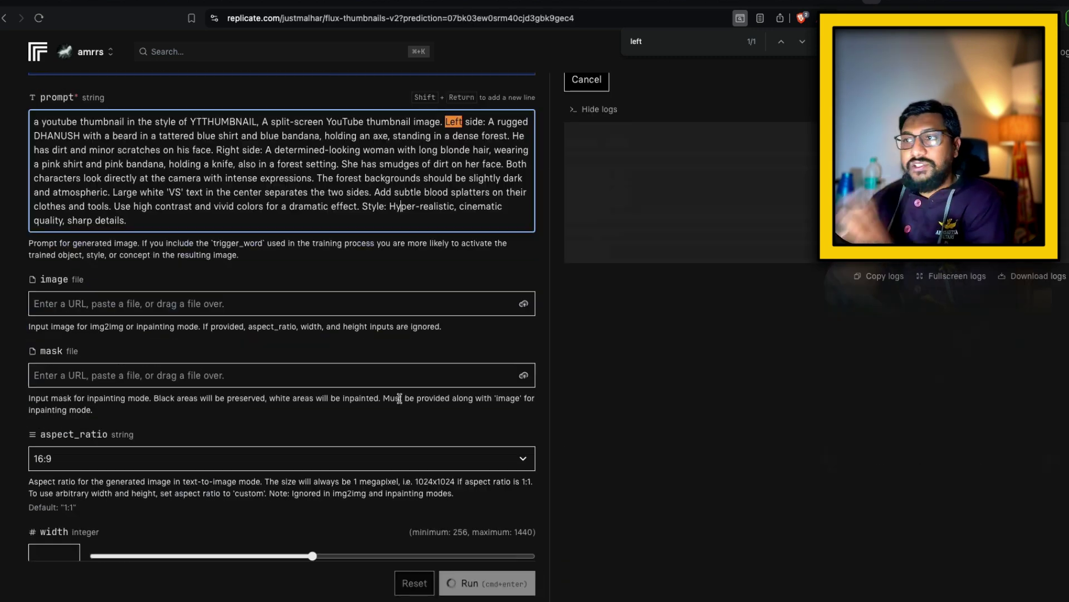
scroll(400, 401, "up", 6)
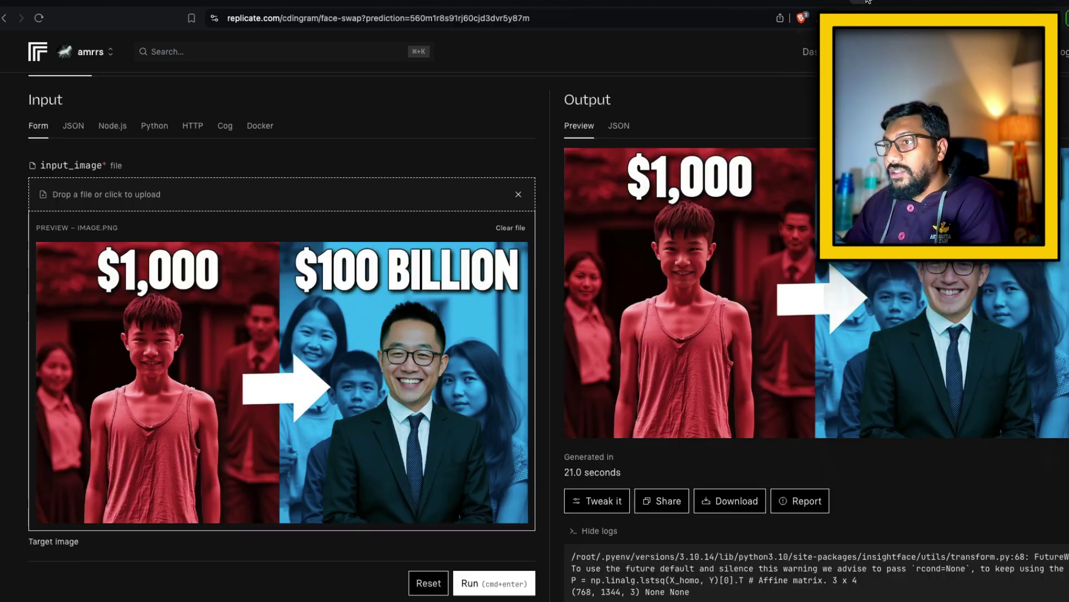
Step: Look over the face-swap model's page, including its example and its run time and cost
scroll(427, 365, "down", 10)
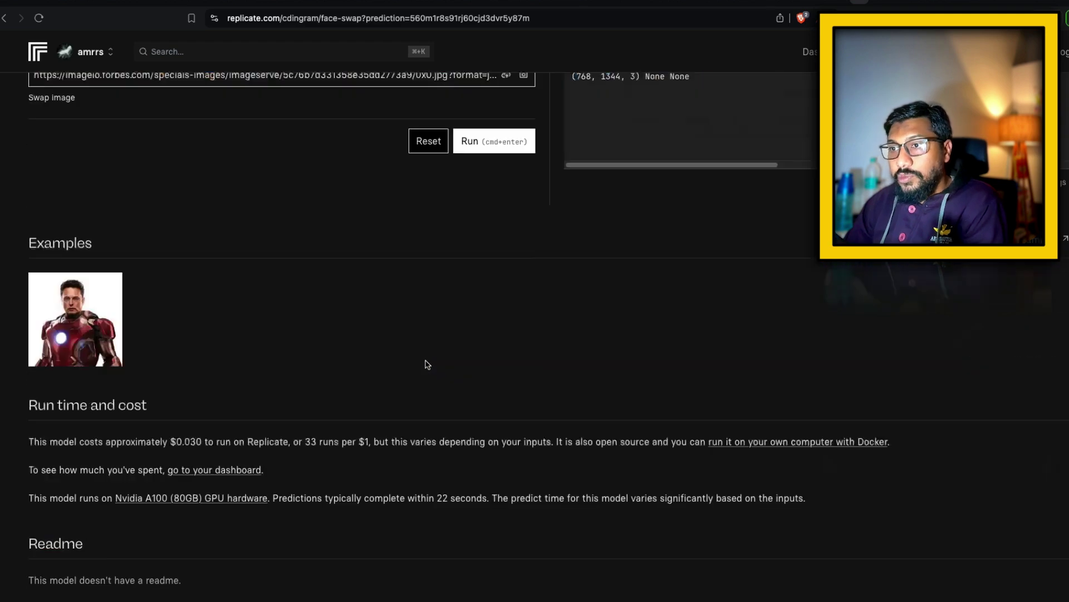
scroll(88, 343, "up", 10)
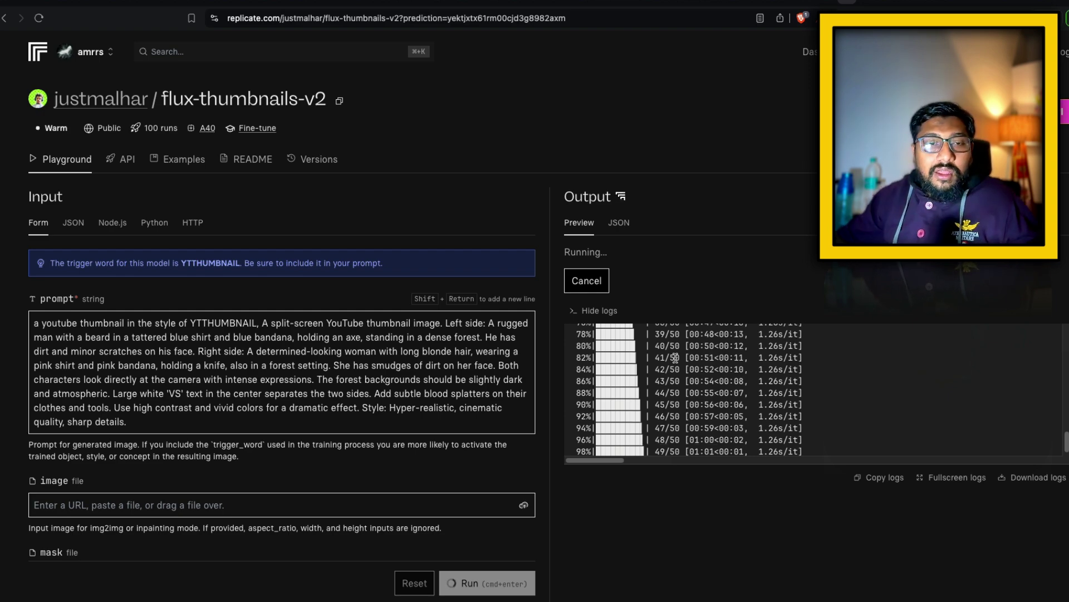
Step: Examine the generated men-versus-women thumbnails and compare them with the original thumbnail on youtube-thumbnail-grabber.com
scroll(677, 361, "down", 4)
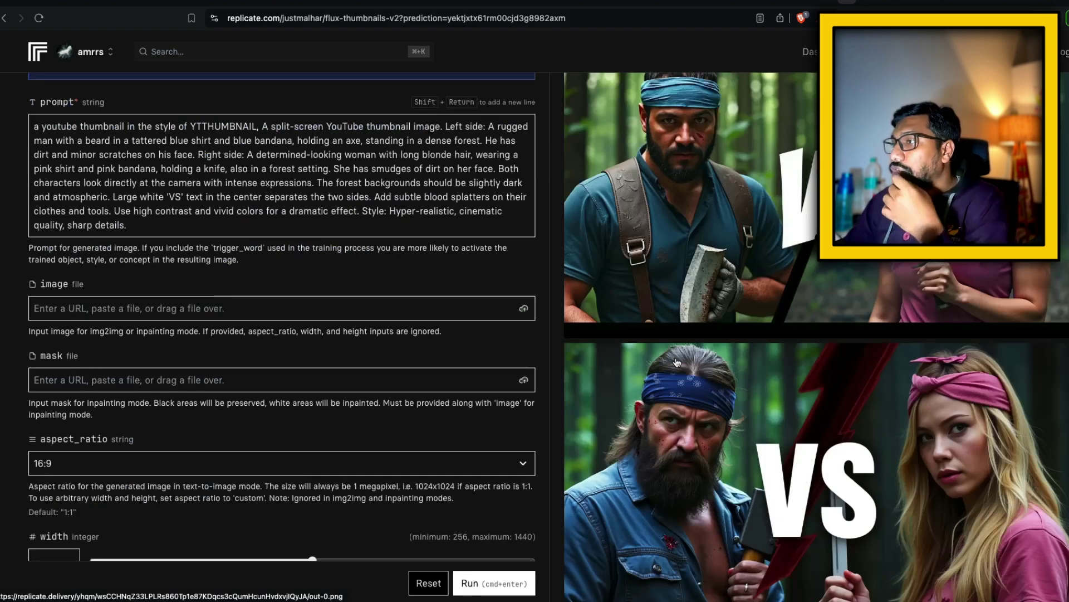
scroll(677, 362, "down", 6)
scroll(677, 362, "up", 5)
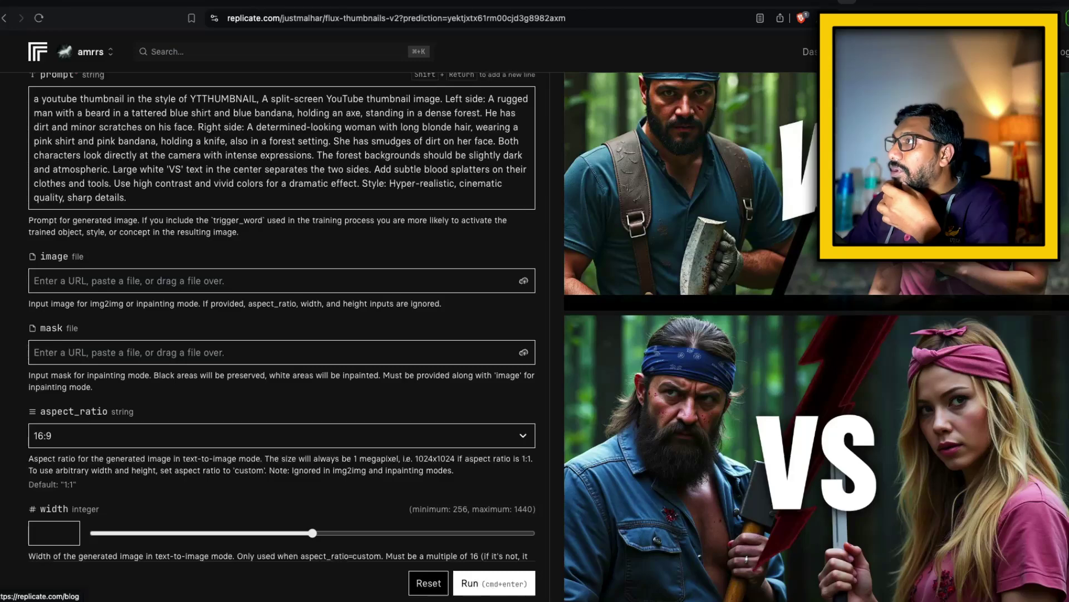
key("ctrl+Tab")
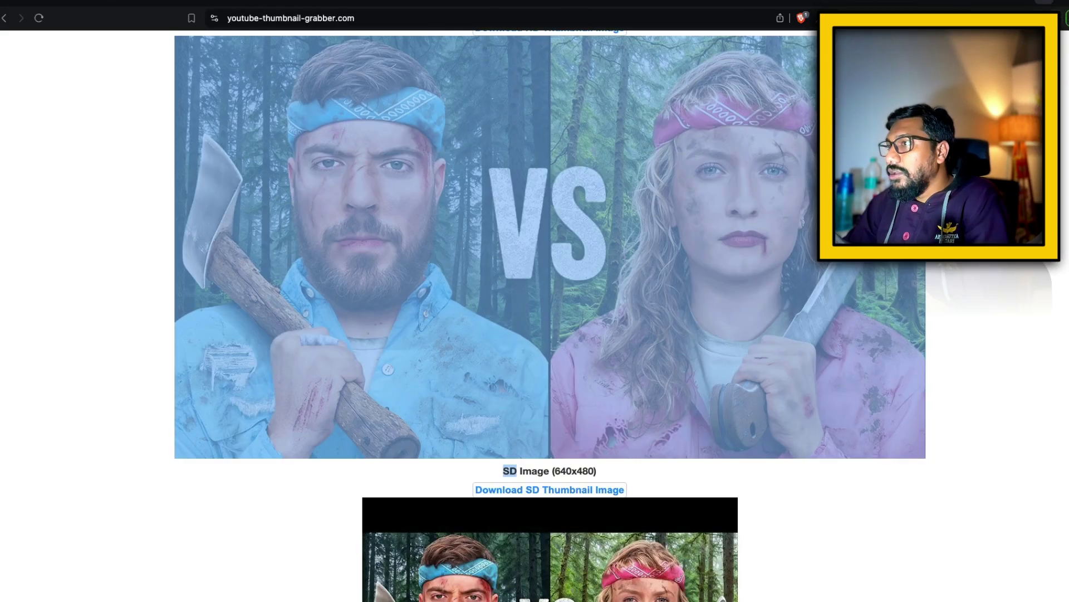
left_click(685, 378)
scroll(685, 378, "up", 4)
scroll(685, 378, "down", 2)
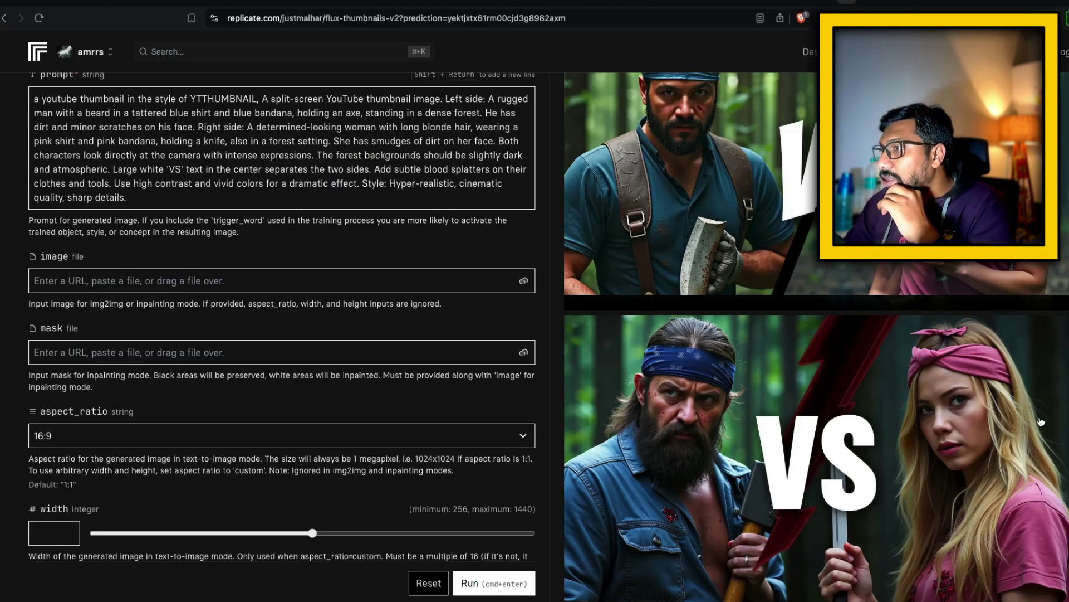
Step: Review all the generated "VS" thumbnails, checking the characters, props and central text against the prompt
scroll(1009, 420, "up", 4)
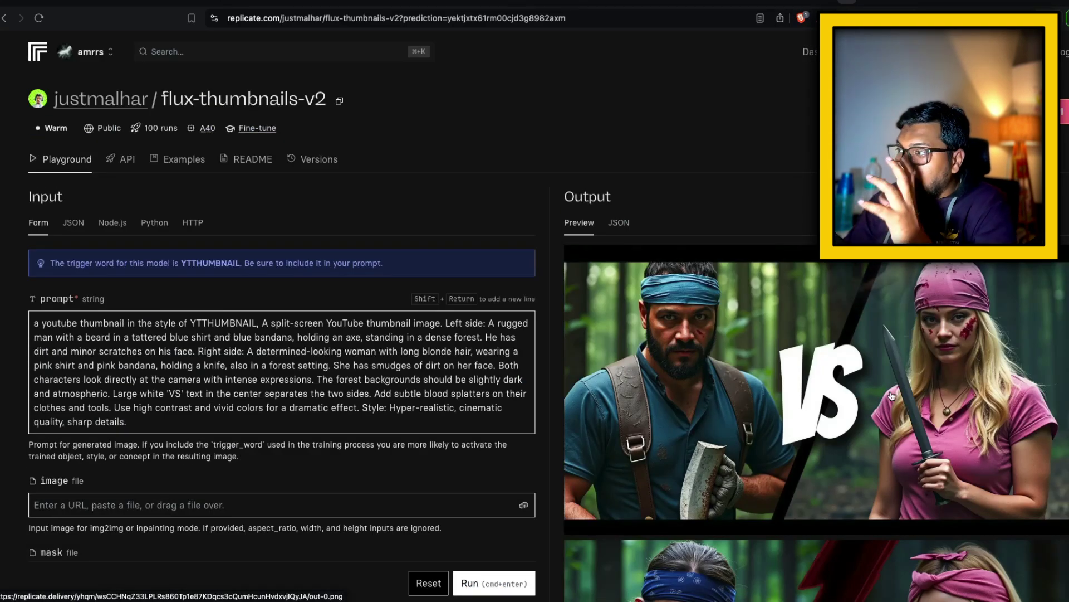
scroll(892, 396, "down", 9)
scroll(892, 395, "down", 13)
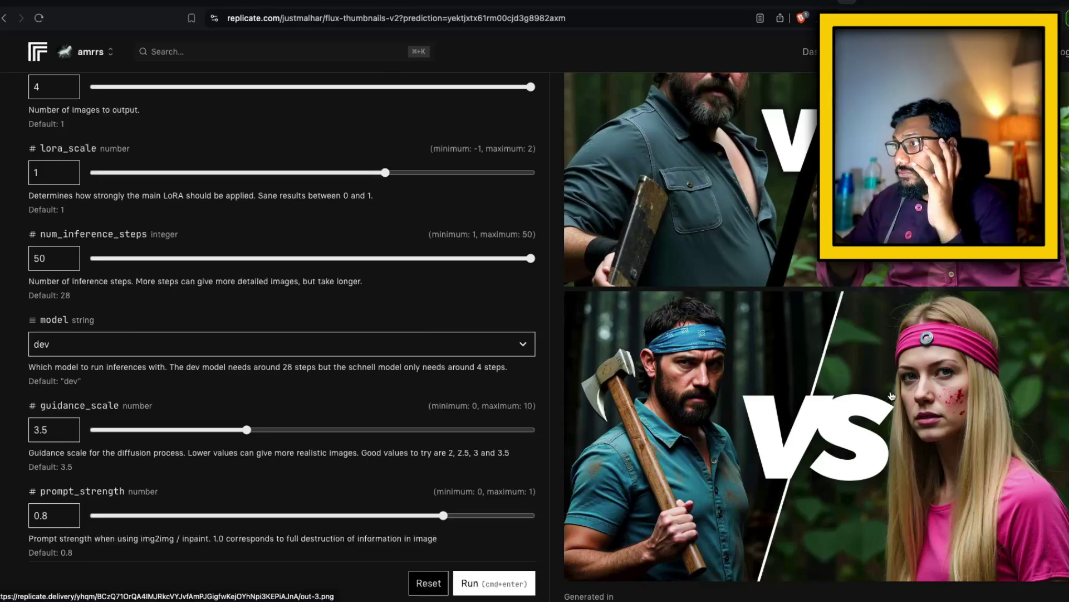
scroll(943, 316, "up", 5)
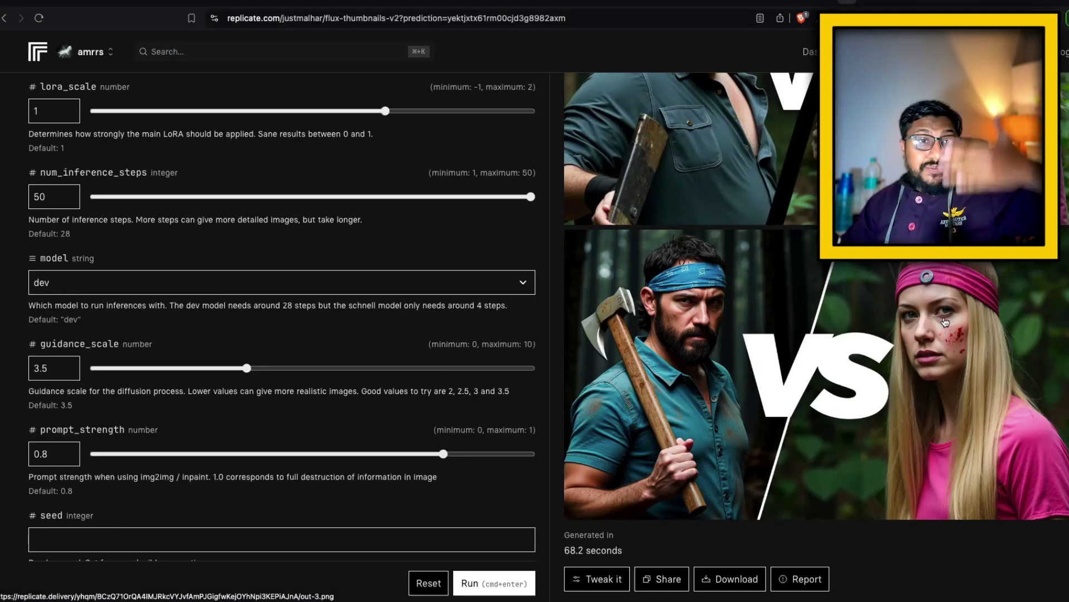
scroll(945, 322, "up", 9)
scroll(945, 322, "up", 7)
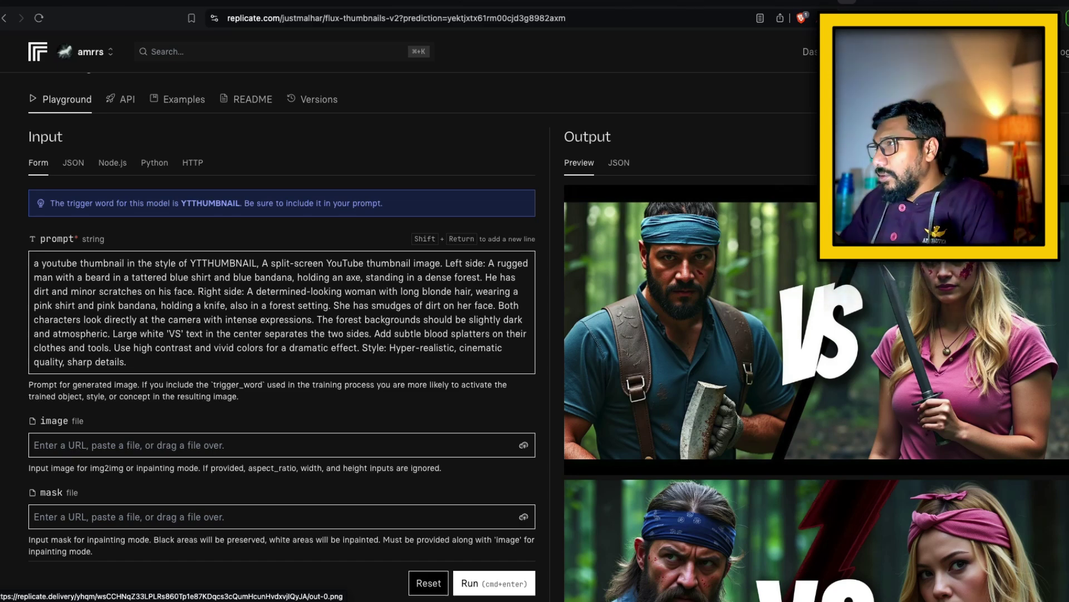
left_click(1035, 4)
left_click(1050, 4)
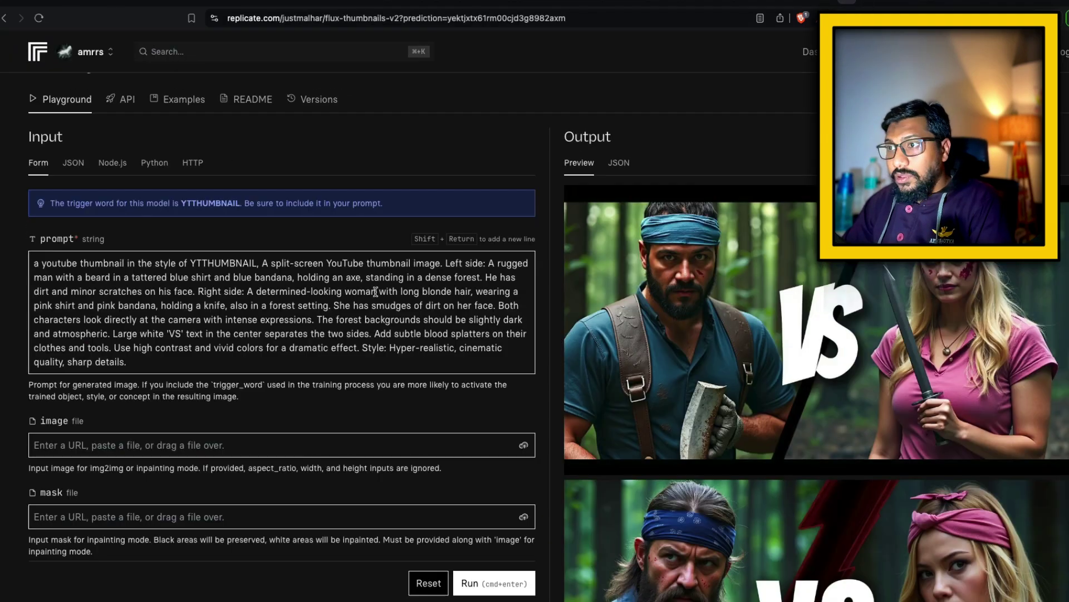
scroll(375, 291, "down", 10)
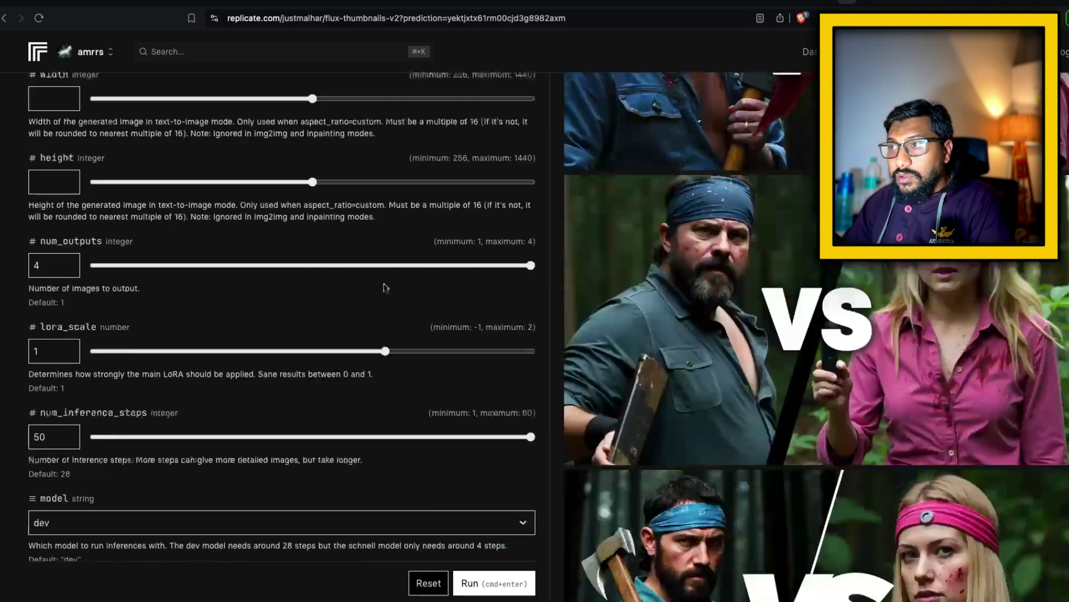
scroll(390, 250, "up", 5)
scroll(949, 271, "up", 6)
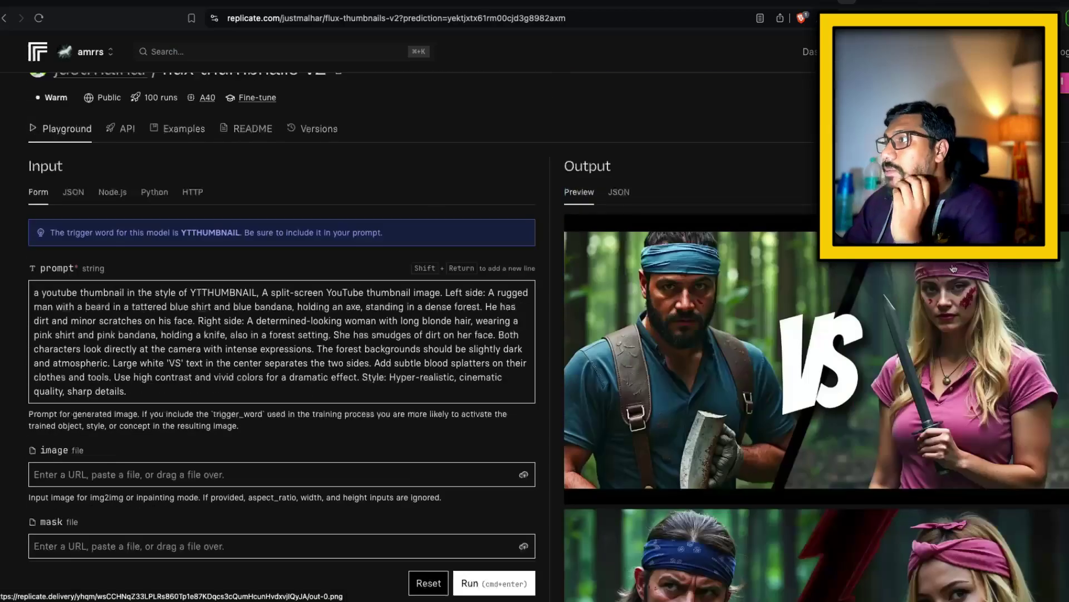
scroll(869, 284, "down", 10)
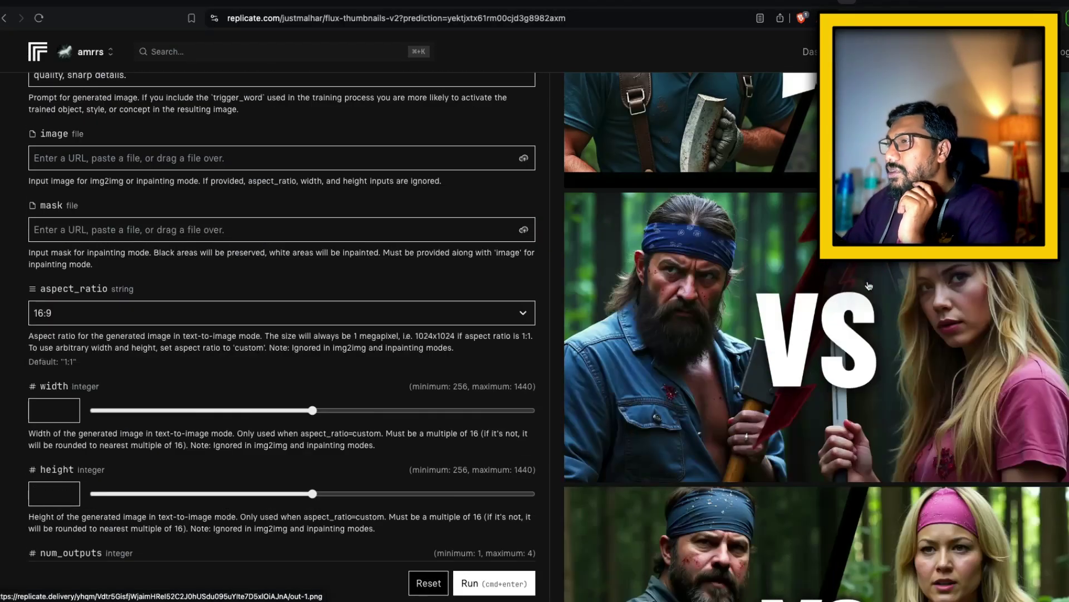
scroll(910, 311, "up", 10)
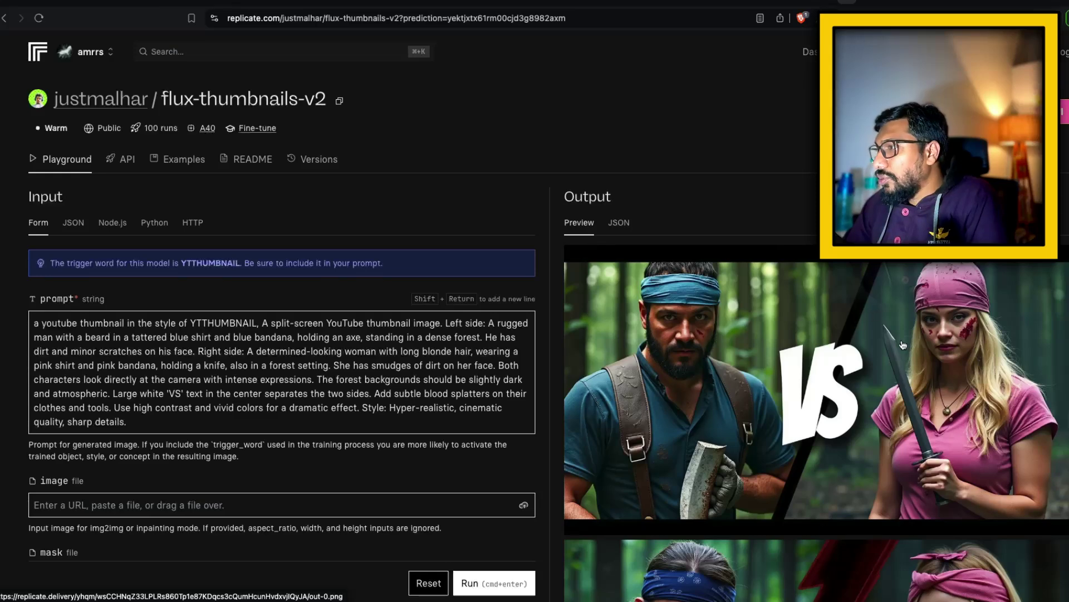
Step: Copy the image address of the first generated "VS" thumbnail, showing the bearded man and the blonde woman
right_click(887, 304)
left_click(945, 471)
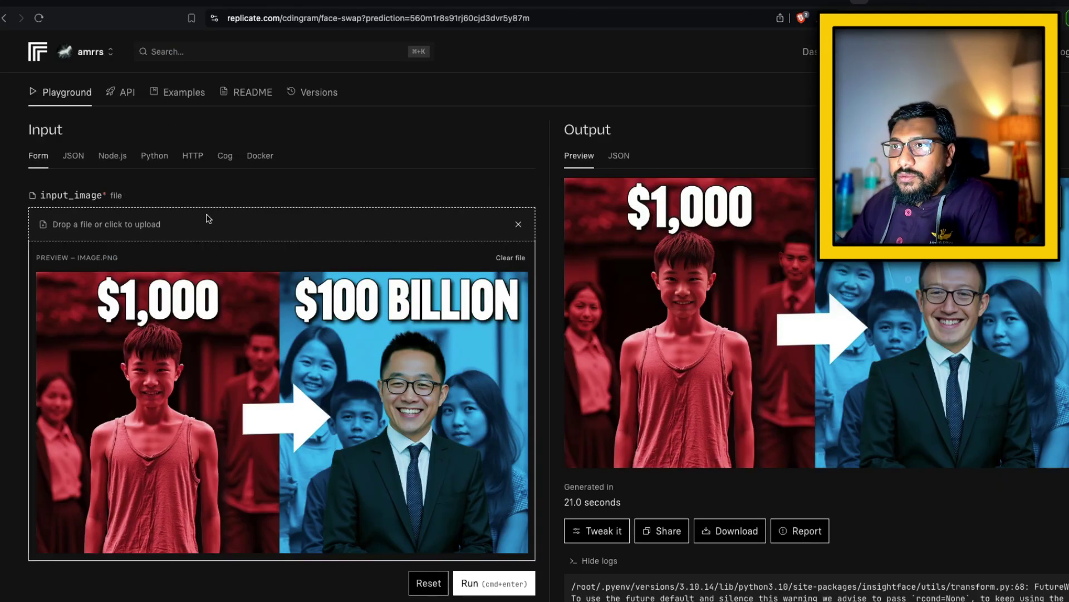
left_click(211, 228)
key("Escape")
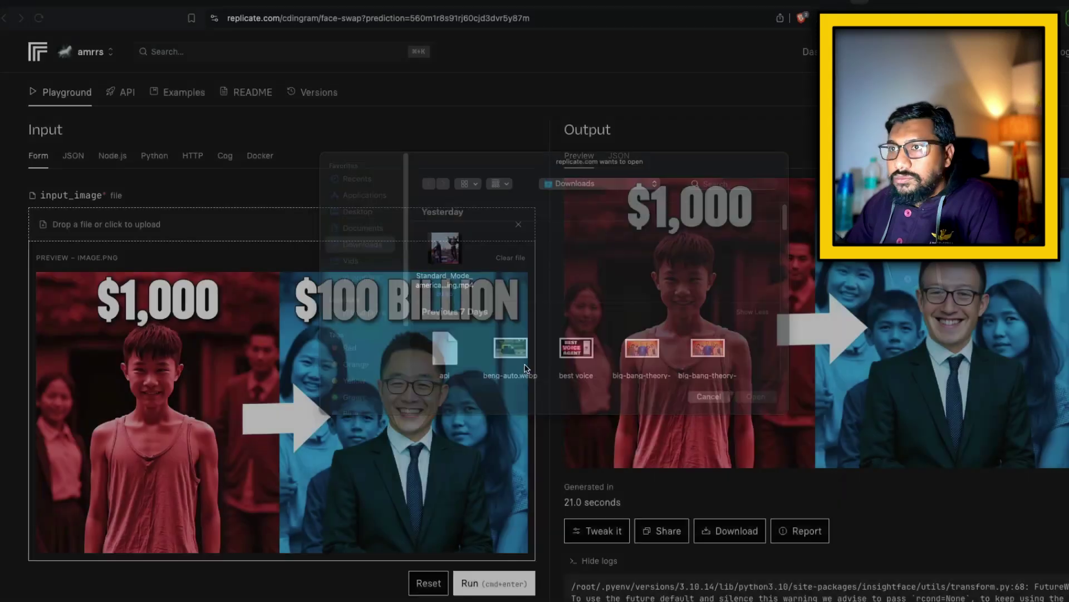
left_click(524, 263)
left_click(256, 225)
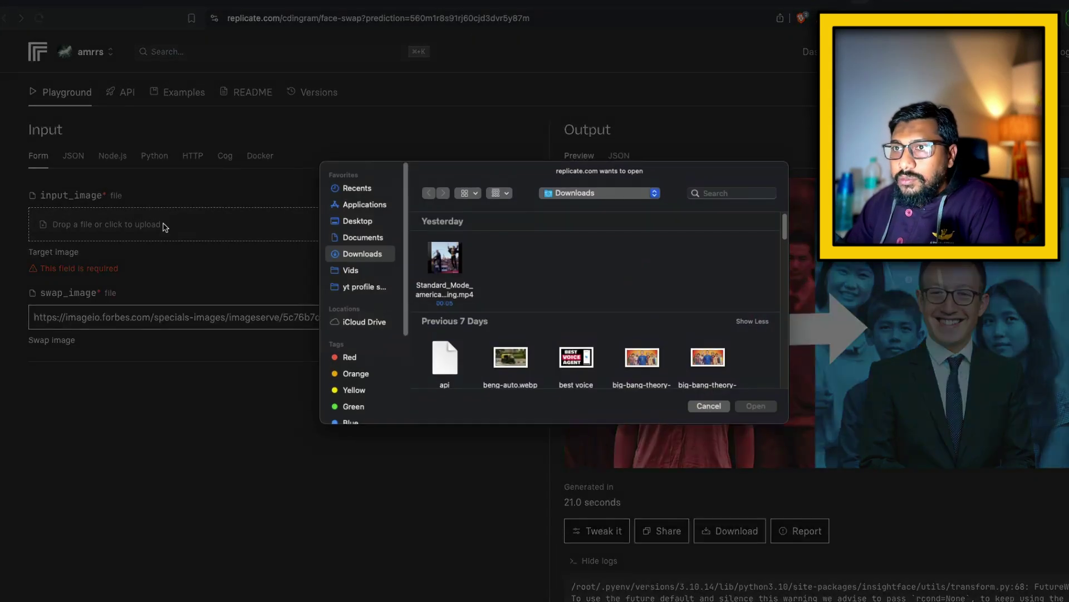
left_click(708, 406)
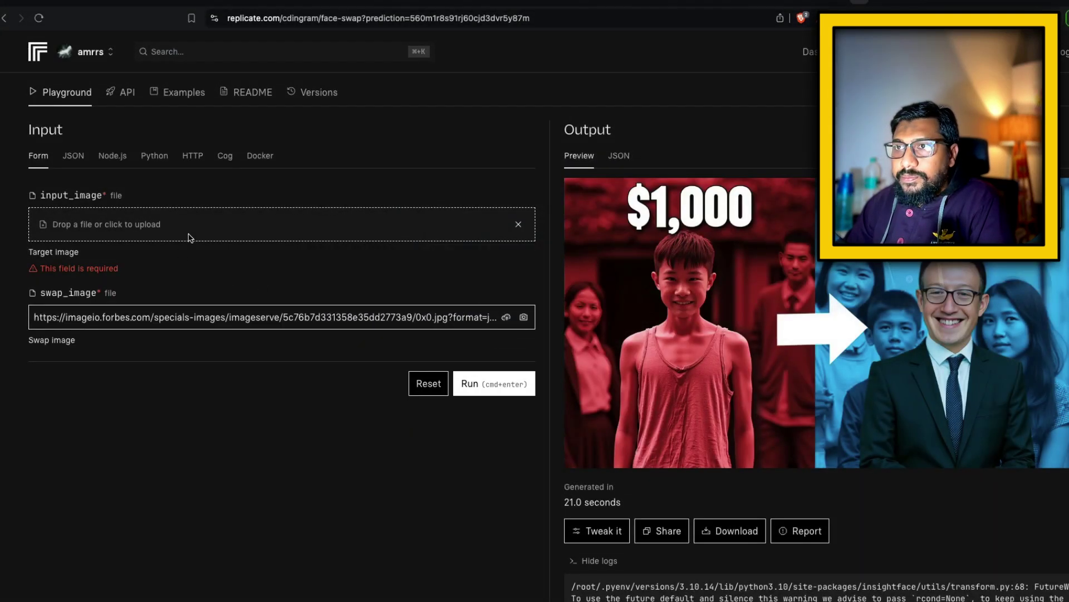
left_click(190, 237)
left_click(708, 404)
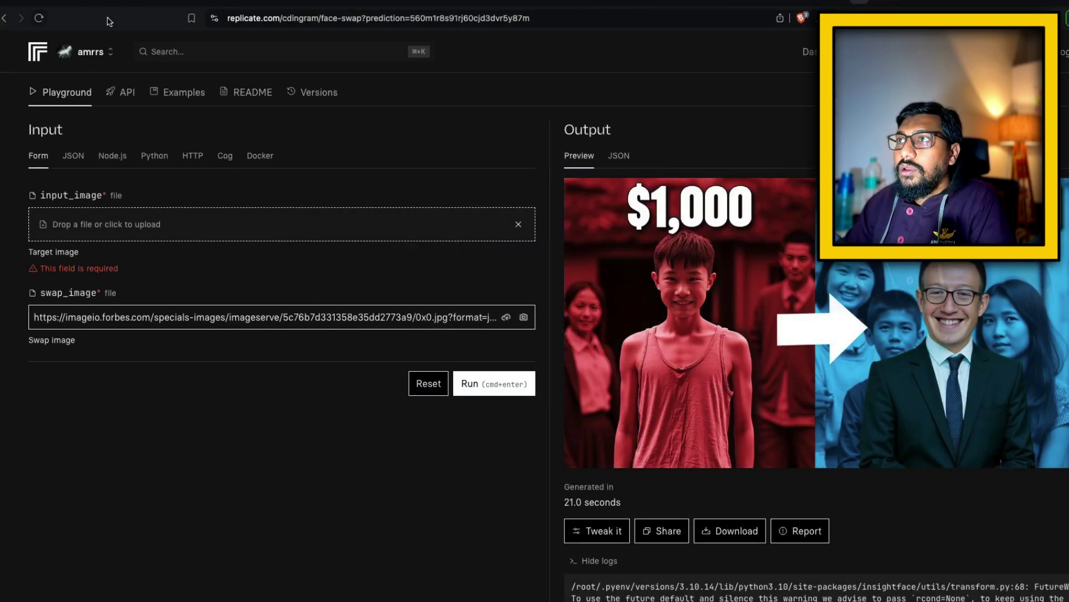
Step: Reload the face-swap model page without the prediction parameter in its address
left_click_drag(361, 18, 584, 18)
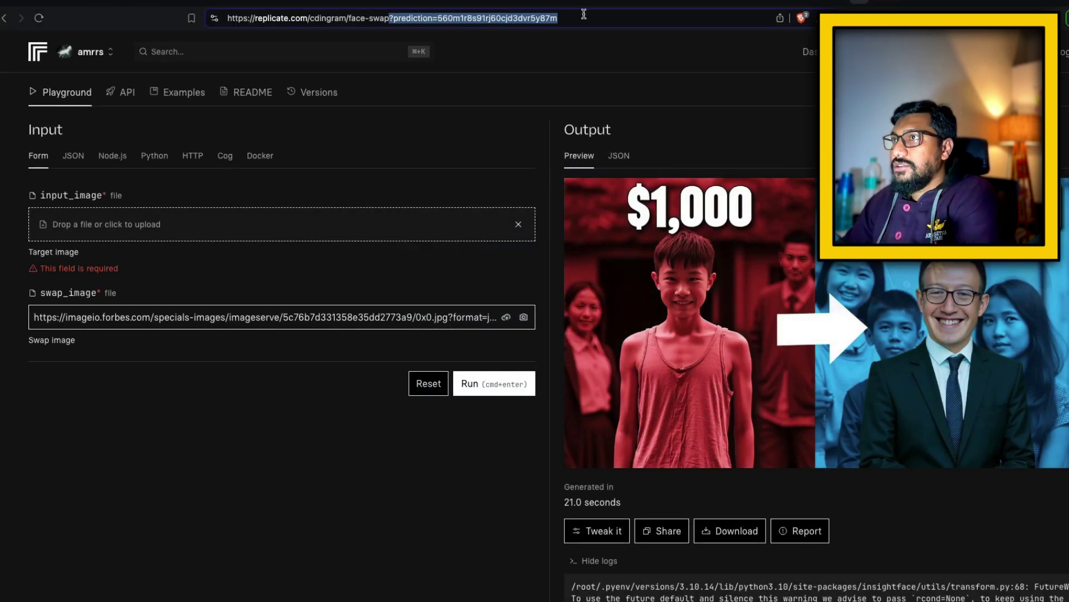
key("BackSpace")
key("Return")
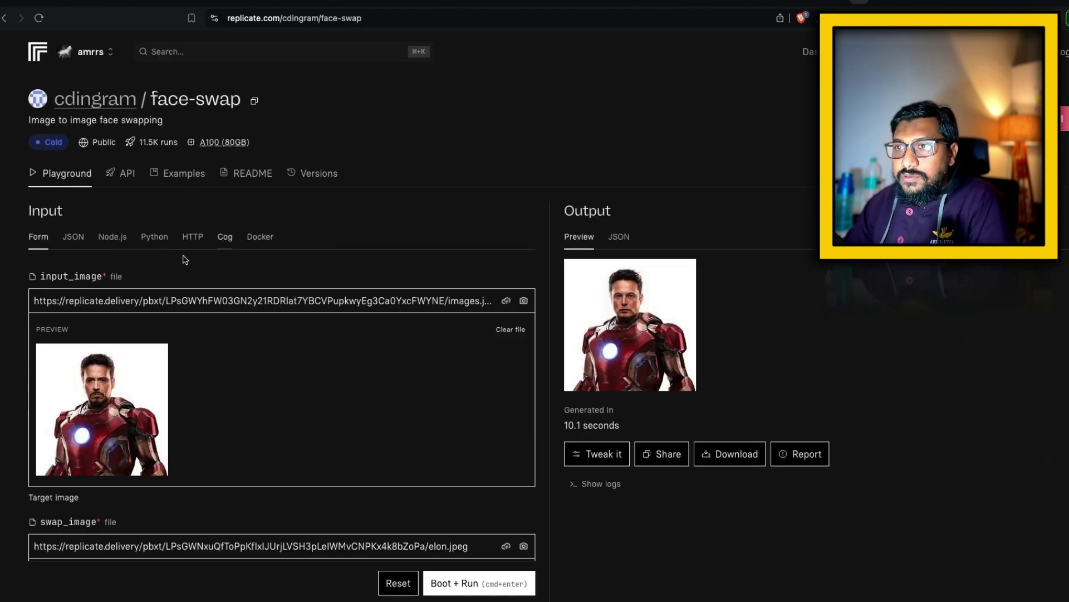
Step: Replace the face-swap input image with the copied thumbnail address and run the model with the default elon.jpeg swap image
left_click(148, 301)
key("super+a")
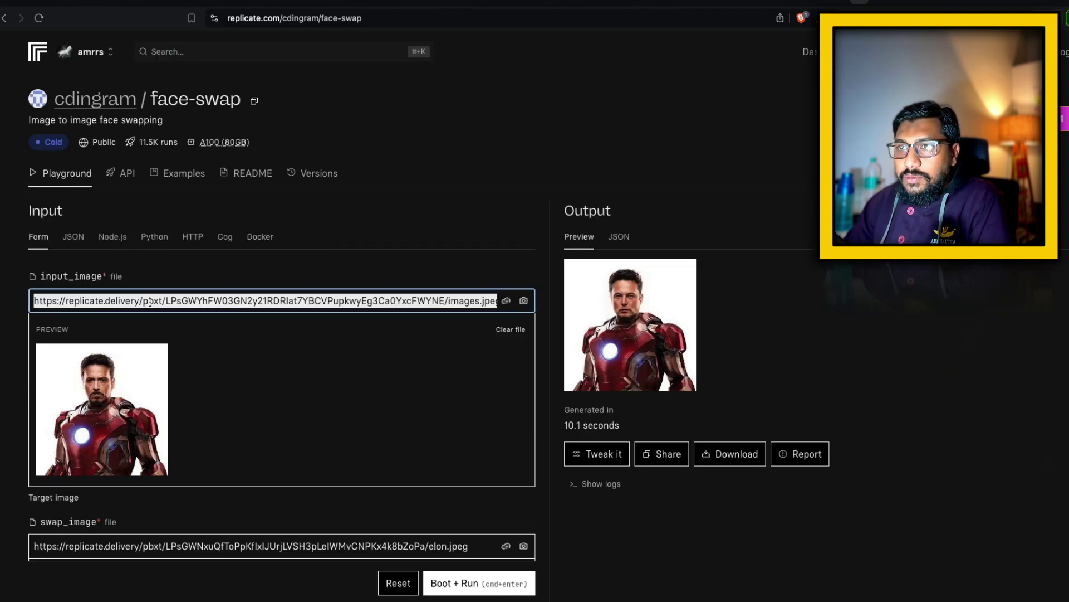
key("super+v")
scroll(373, 326, "down", 10)
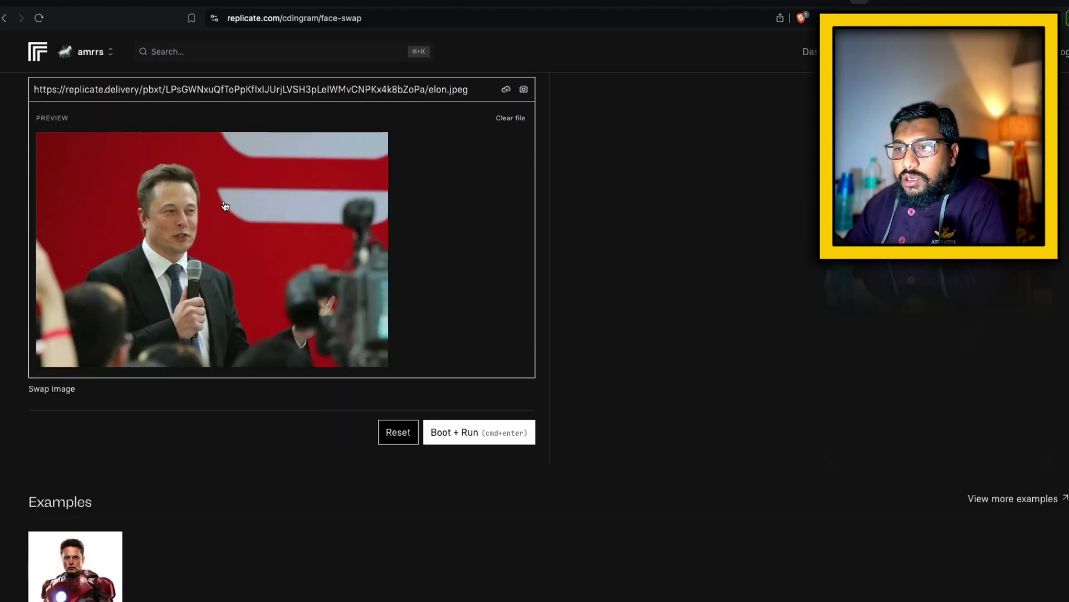
scroll(226, 206, "up", 5)
scroll(468, 354, "down", 5)
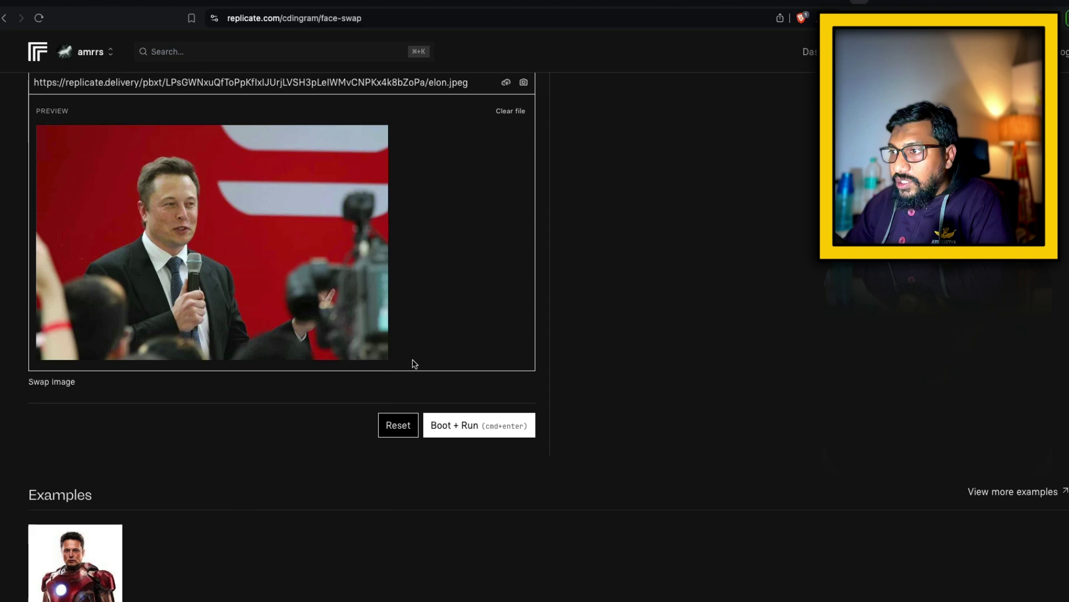
left_click(503, 430)
scroll(206, 280, "down", 3)
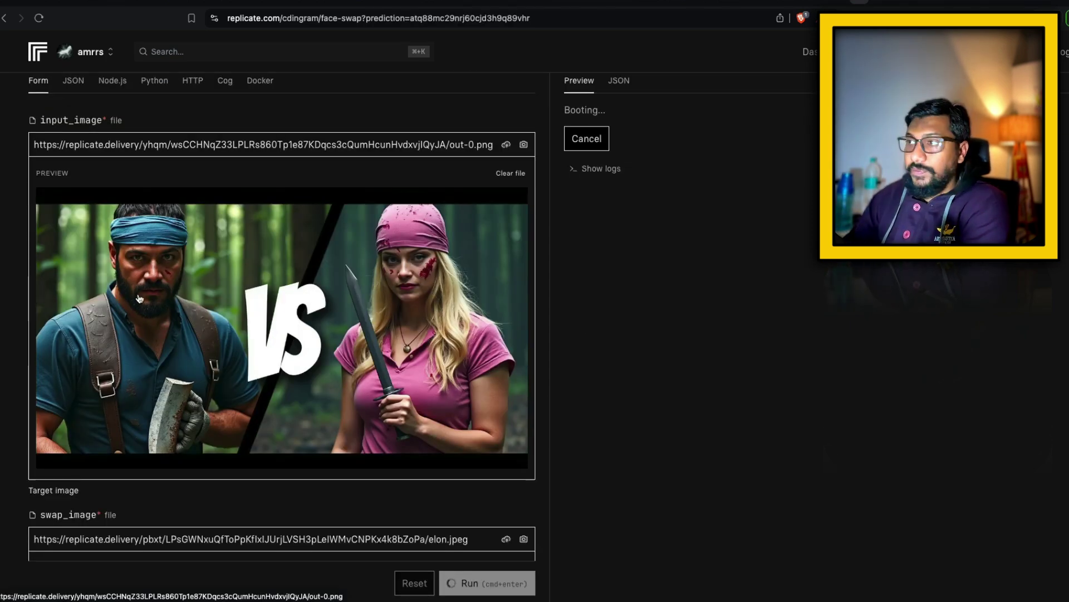
scroll(272, 305, "up", 3)
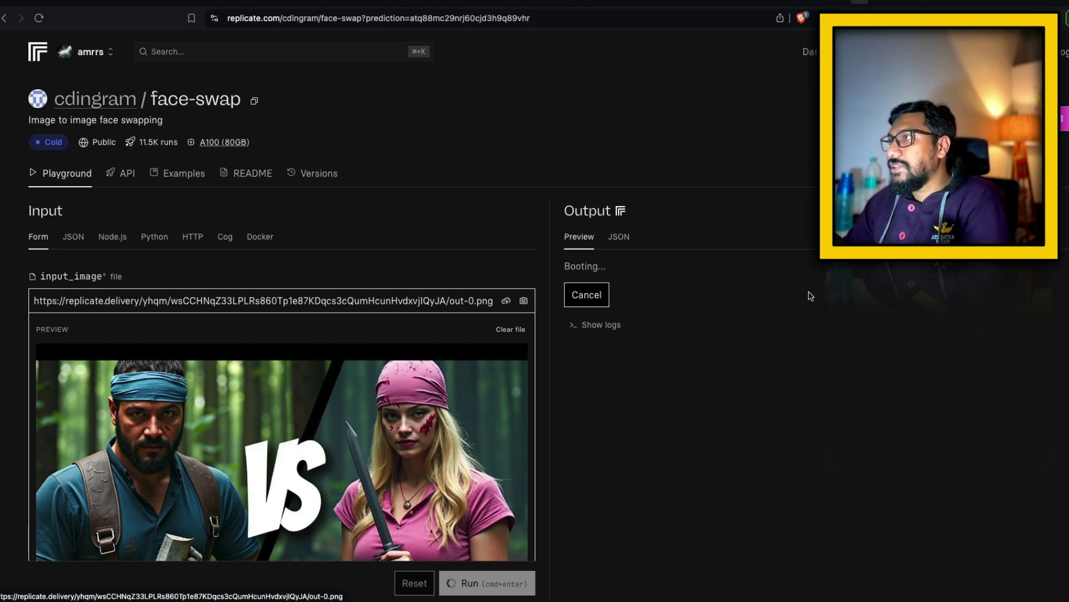
Step: Examine all the thumbnails generated from the DHANUSH prompt, checking the faces, weapons and "VS" text on both sides
left_click(878, 2)
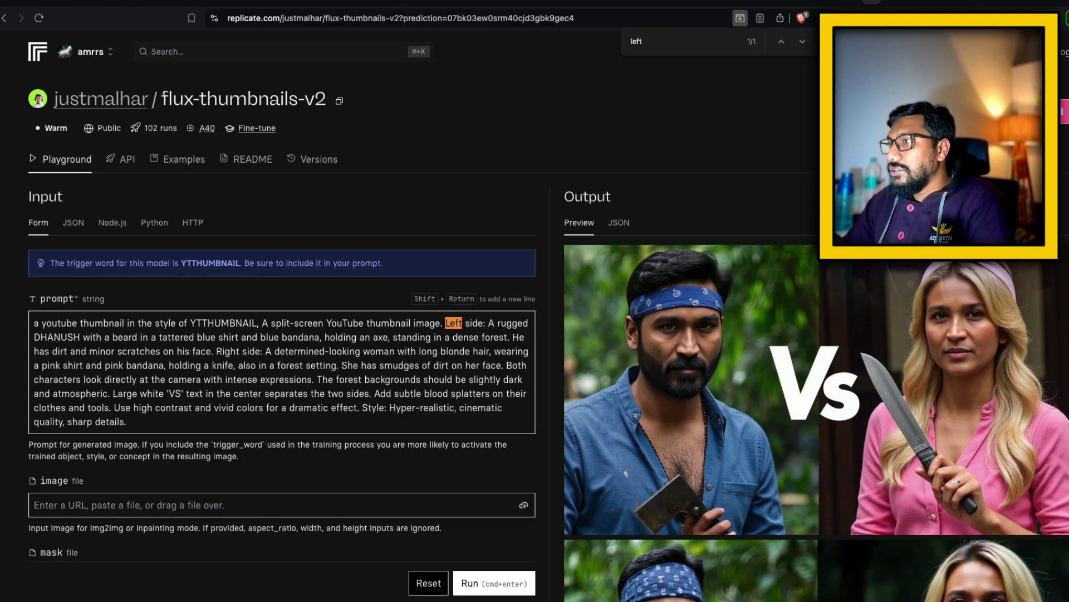
scroll(477, 266, "down", 2)
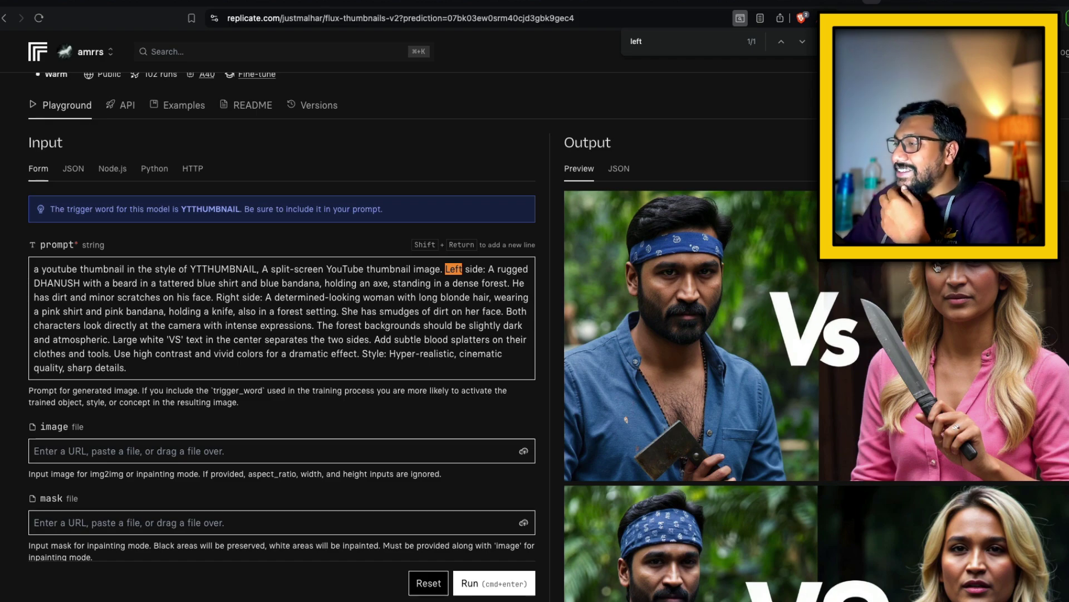
scroll(1006, 279, "down", 5)
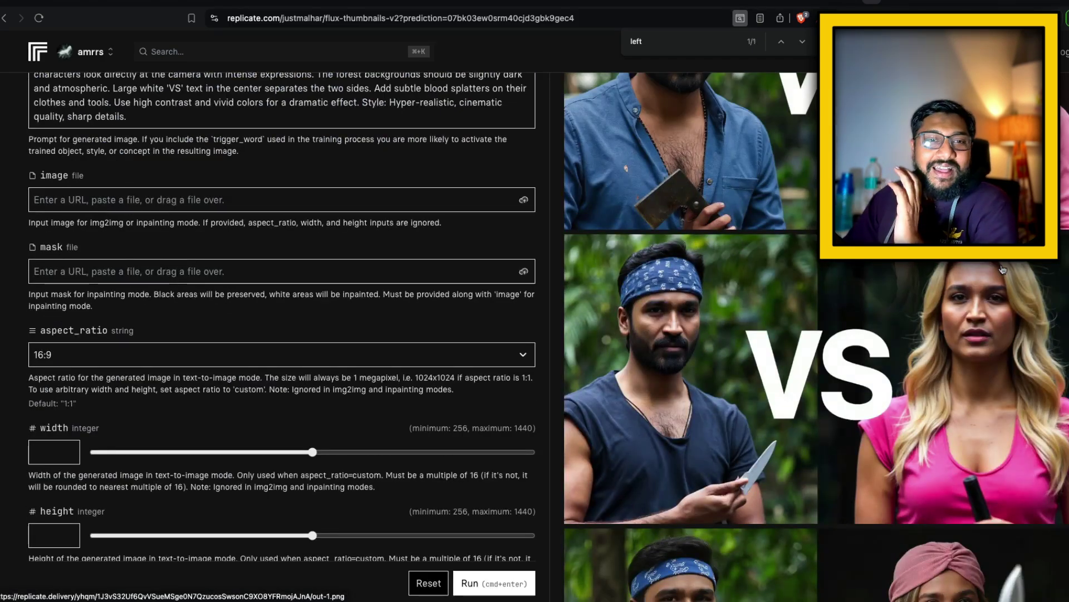
scroll(1002, 270, "down", 1)
scroll(1006, 269, "down", 6)
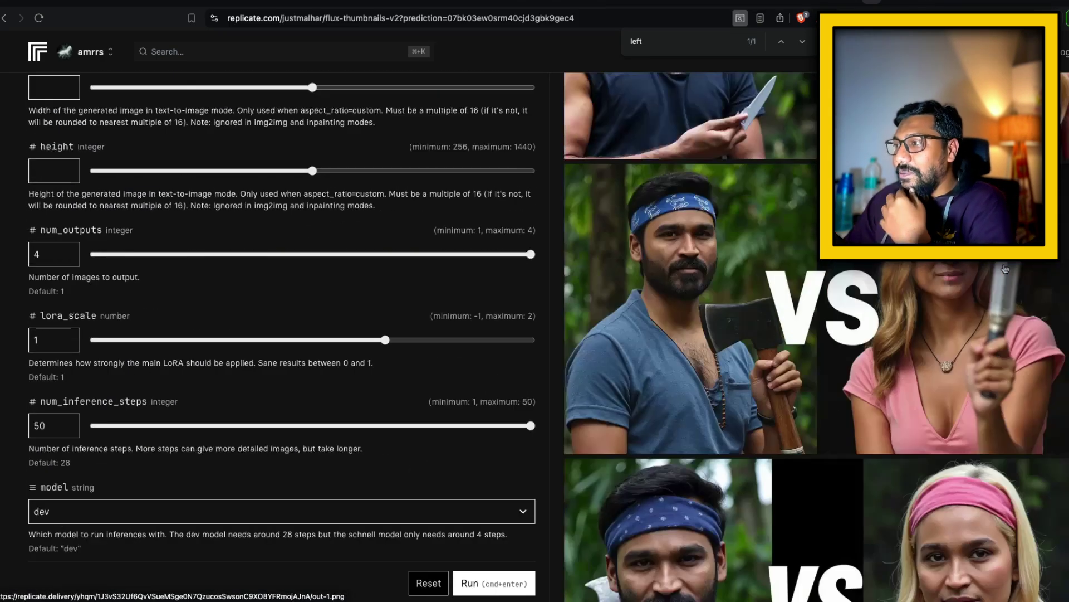
scroll(1005, 269, "up", 15)
scroll(1007, 268, "down", 20)
scroll(1006, 267, "up", 10)
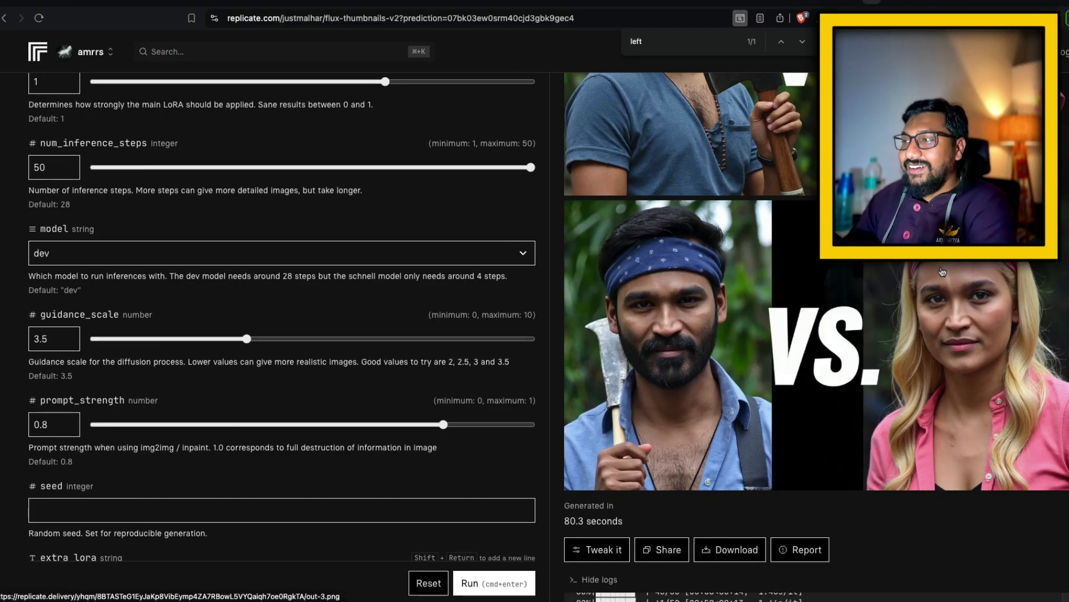
scroll(940, 283, "up", 10)
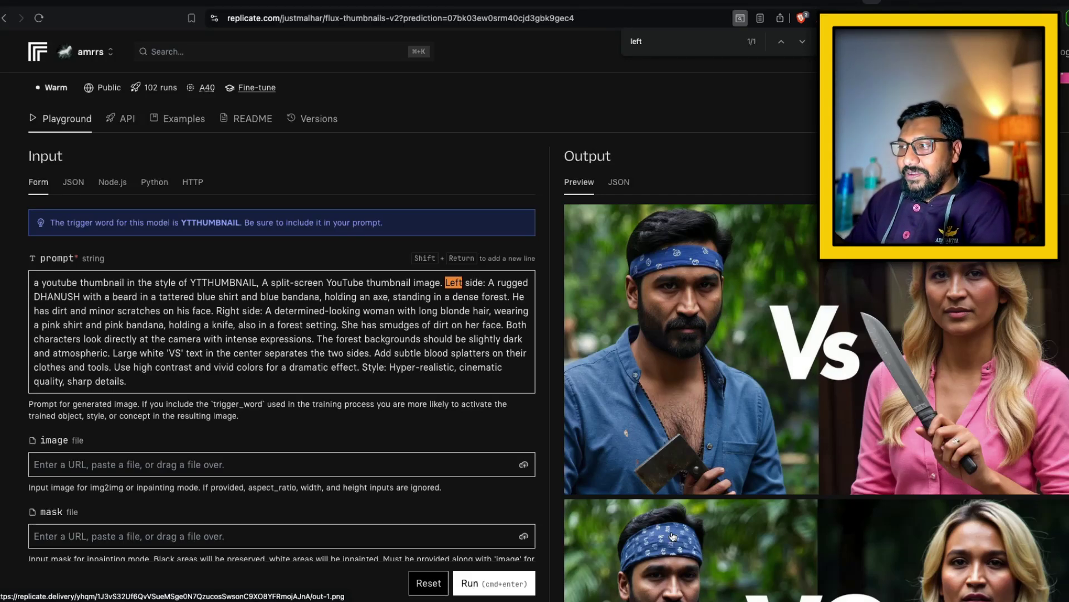
scroll(907, 452, "down", 10)
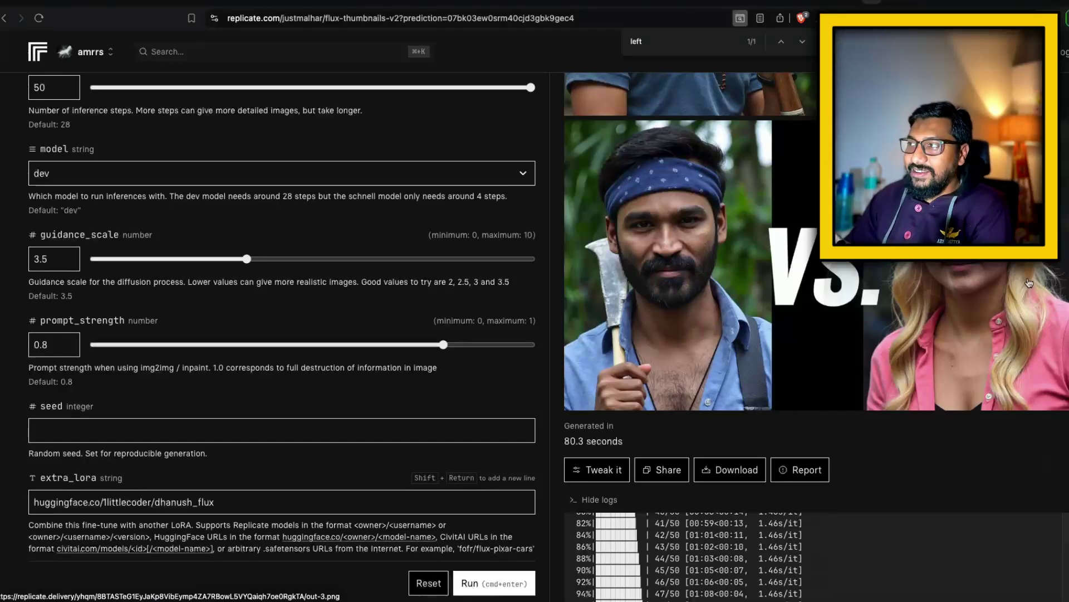
Step: Return to the face-swap model and check the progress of its run
key("Return")
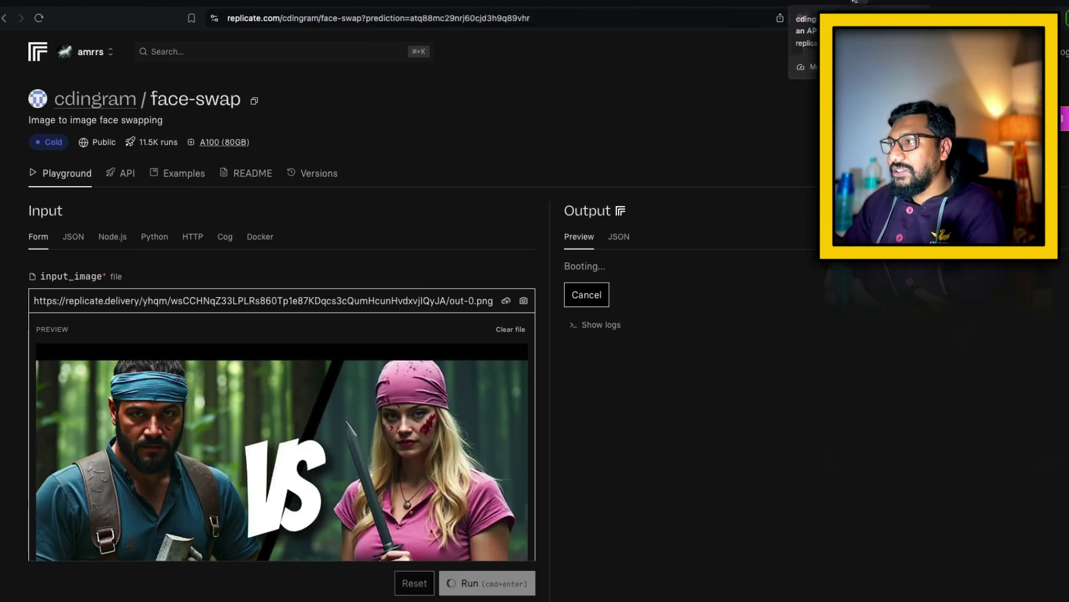
scroll(836, 420, "down", 3)
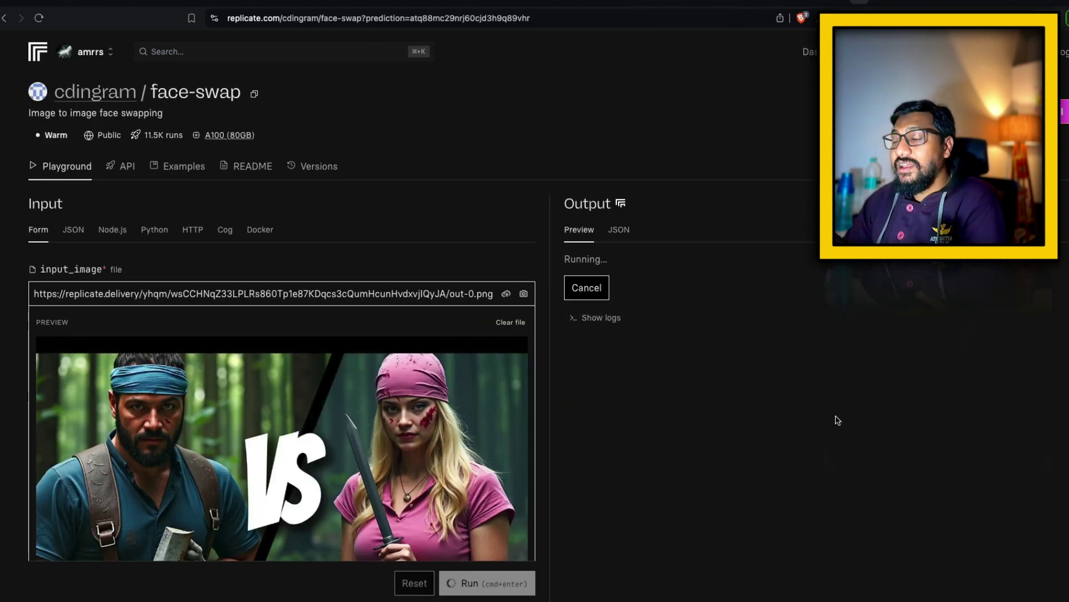
scroll(840, 418, "up", 3)
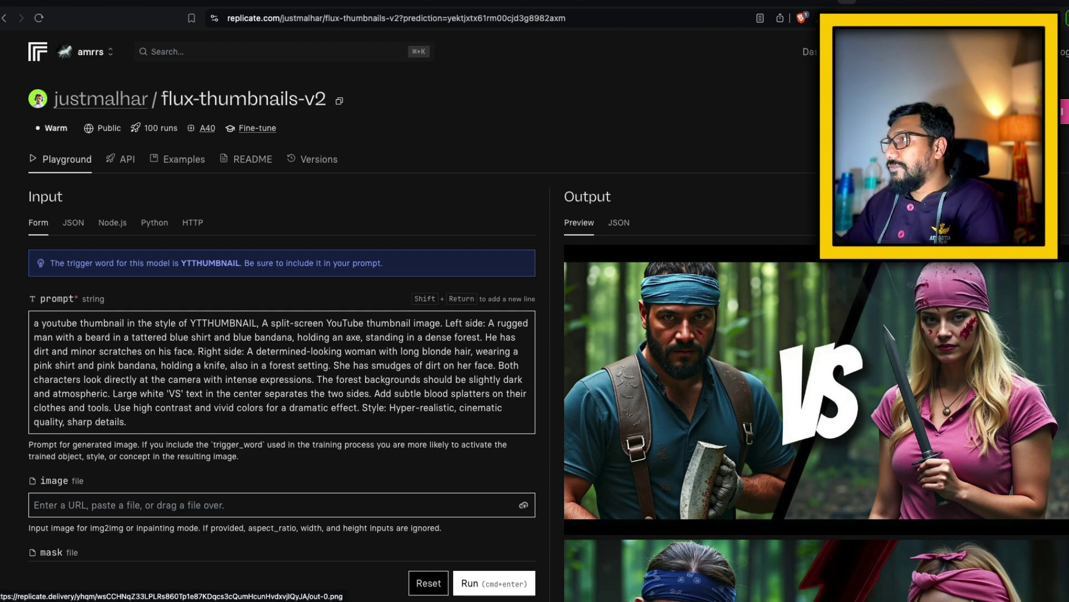
Step: Open photopea.com in place of the Google Images results
key("ctrl+Tab")
left_click(452, 13)
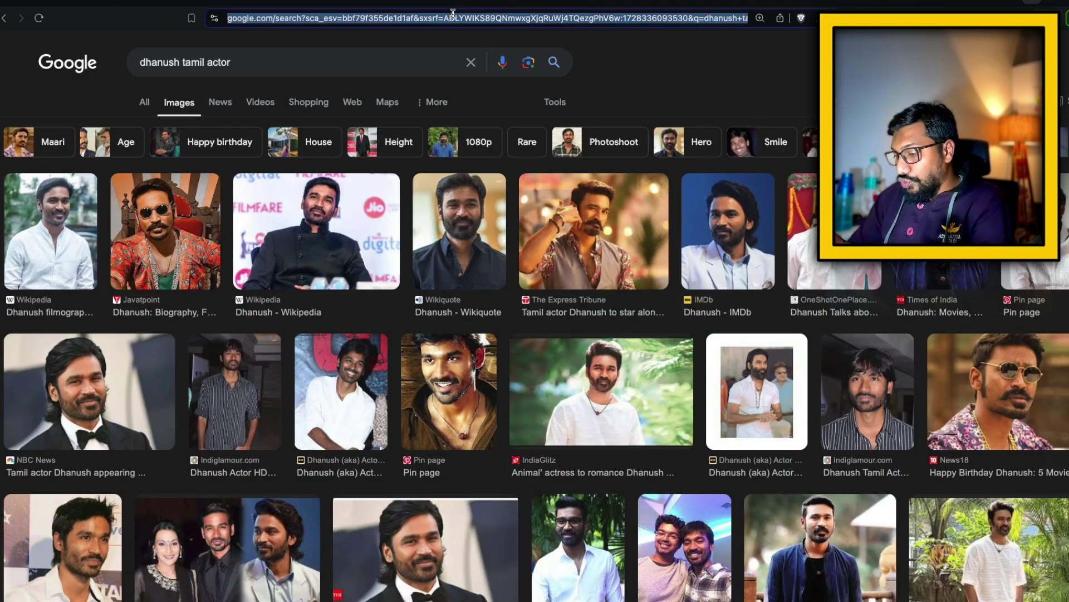
type("photopea.com")
key("Return")
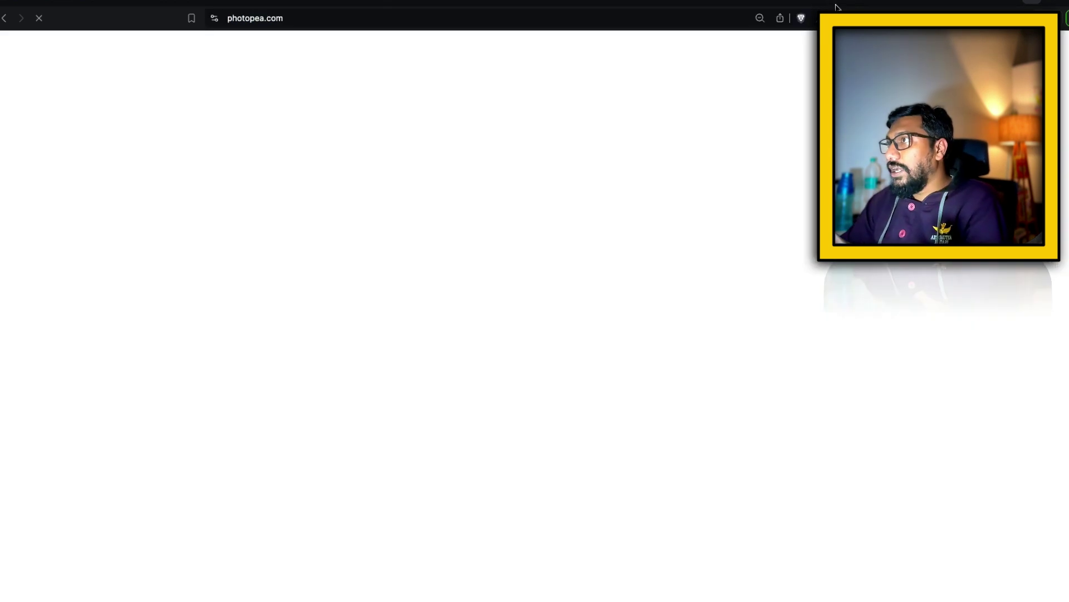
Step: Copy the first generated "VS" thumbnail as an image from the flux-thumbnails-v2 output
key("ctrl+shift+Tab")
scroll(725, 279, "down", 1)
right_click(868, 239)
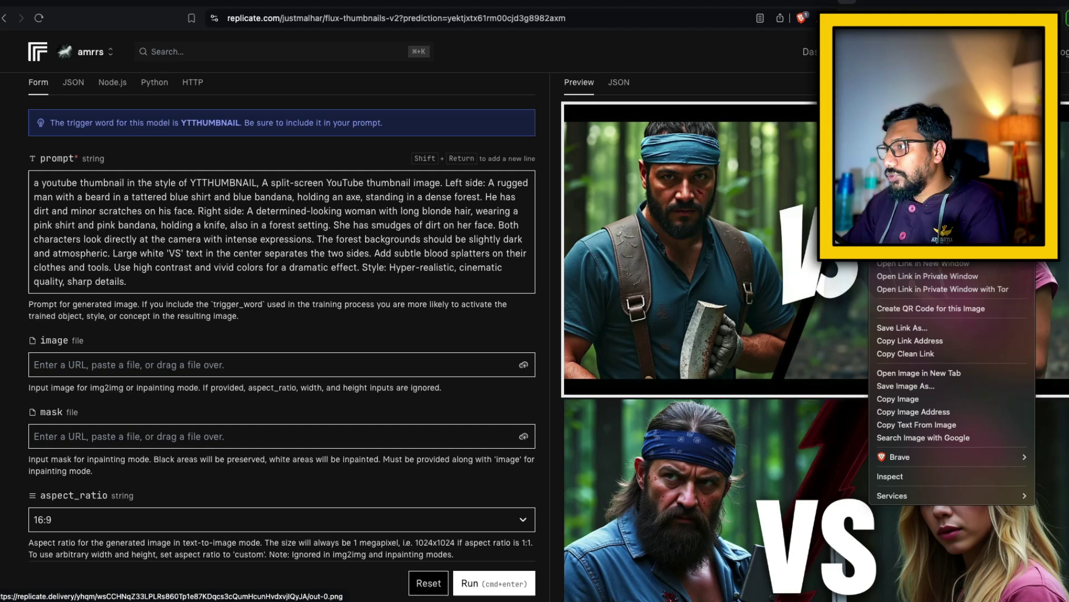
left_click(923, 396)
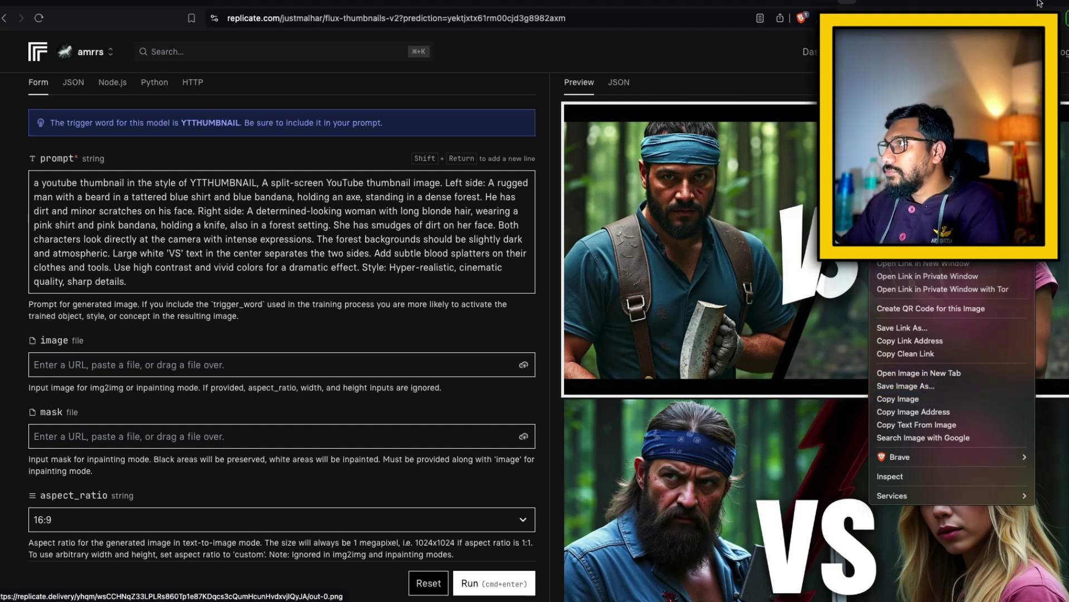
Step: Create a new Photopea project from the 1280 x 720 px Youtube Thumbnail preset
key("ctrl+Tab")
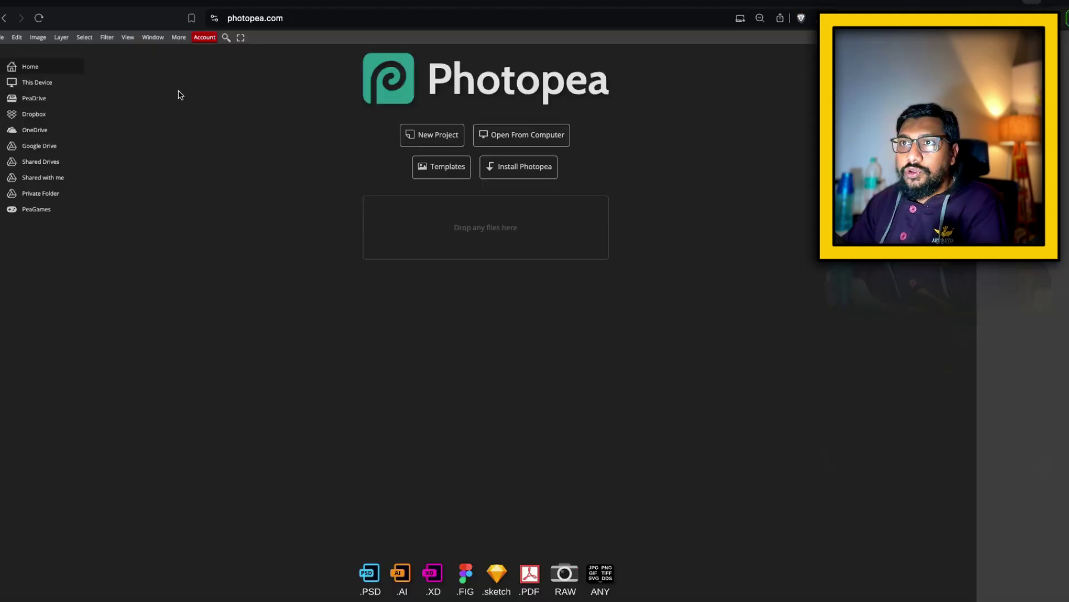
left_click(426, 134)
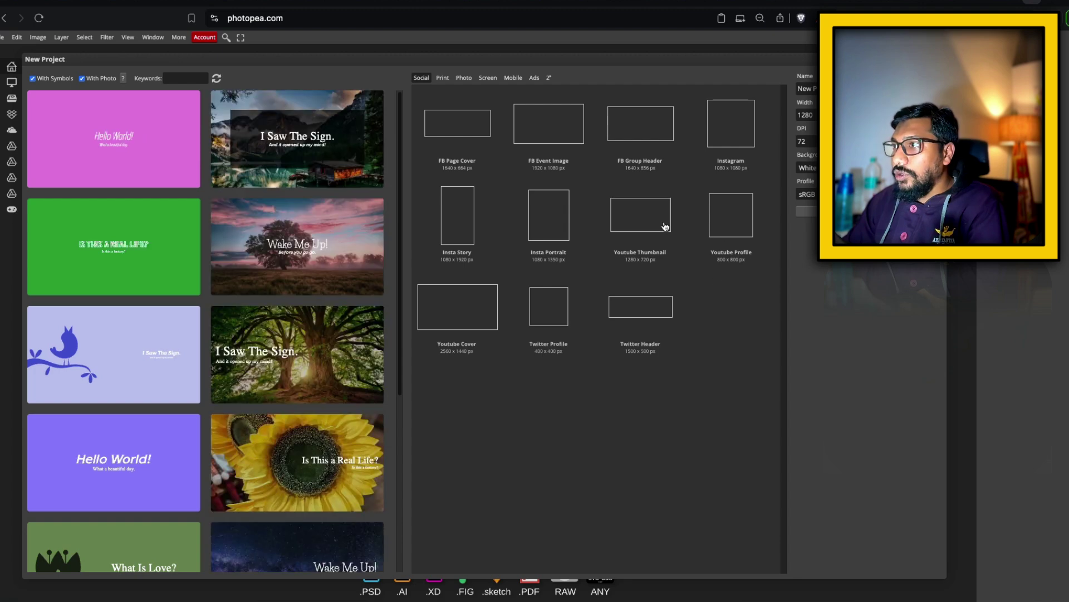
left_click(663, 226)
Step: Copy the first "VS" thumbnail image from flux-thumbnails-v2 and paste it into the new Photopea project
left_click(851, 3)
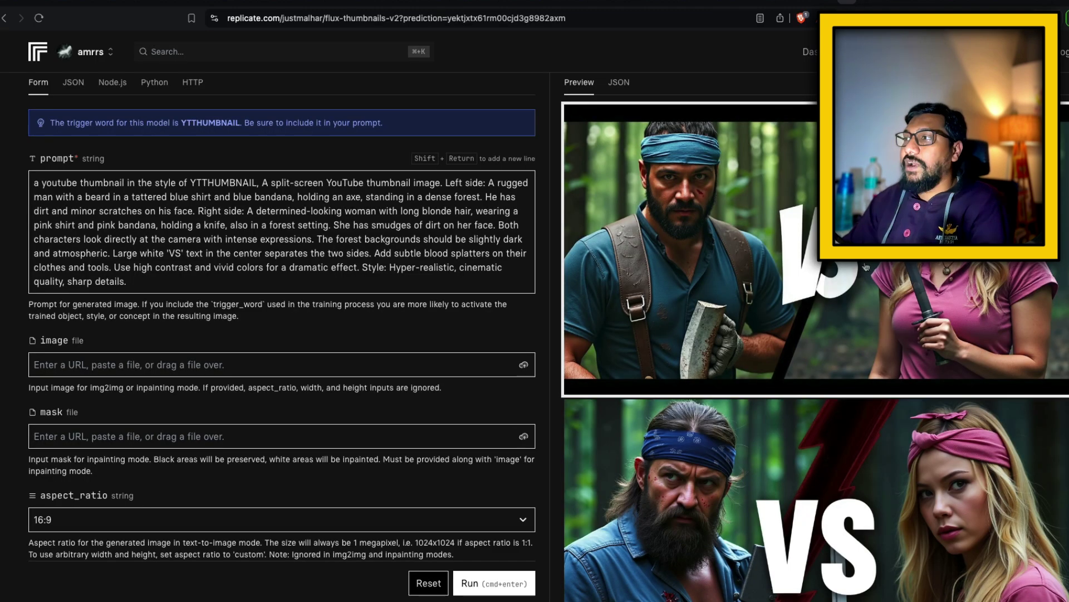
right_click(870, 266)
left_click(937, 420)
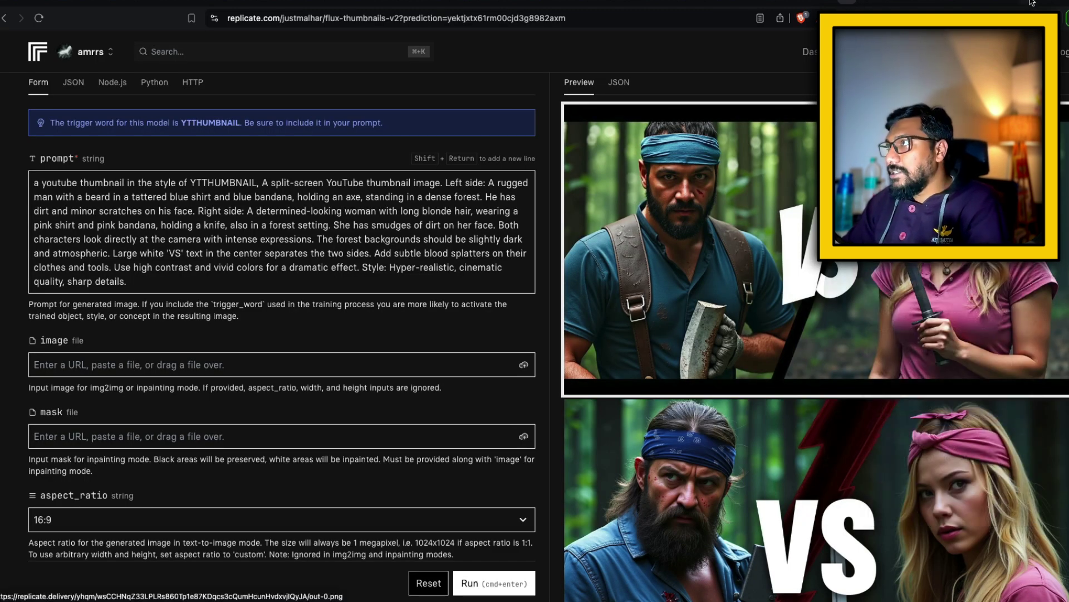
left_click(1034, 2)
key("super+v")
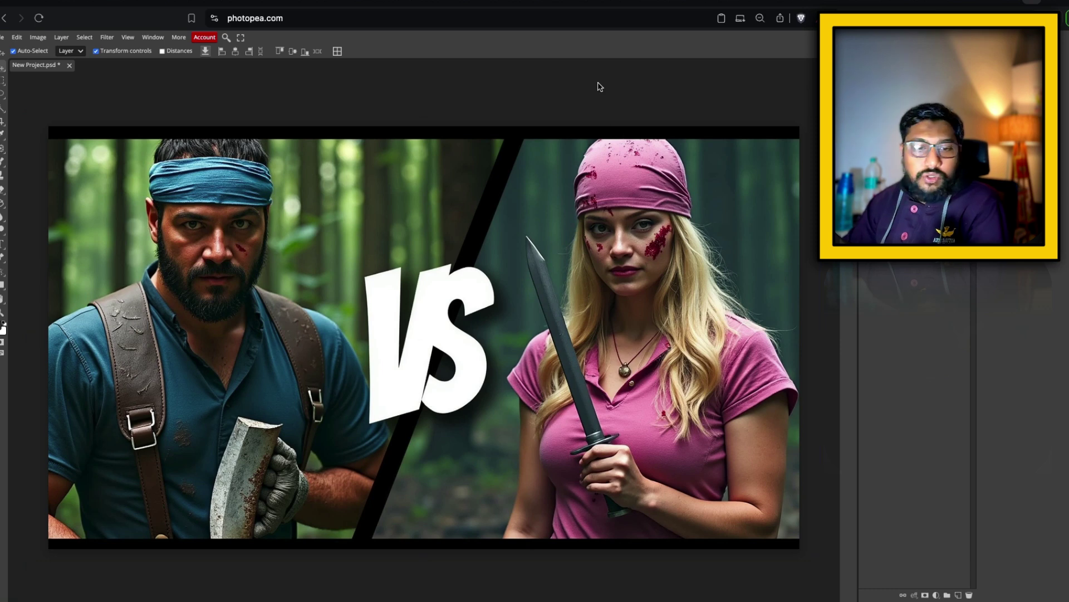
Step: Try to open the Filter Gallery for the pasted "VS" thumbnail
left_click(107, 37)
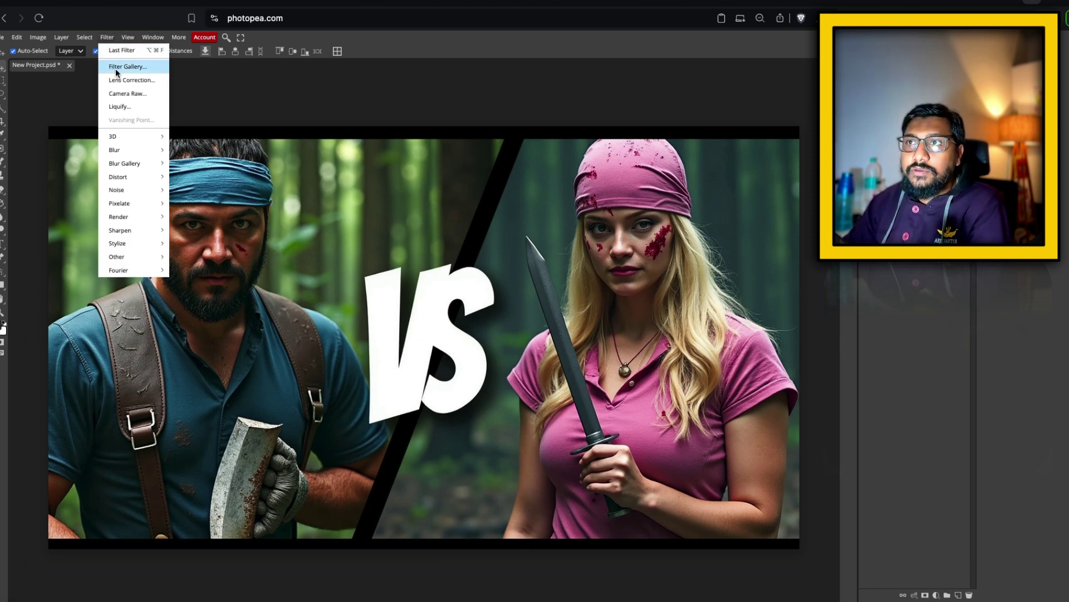
left_click(421, 291)
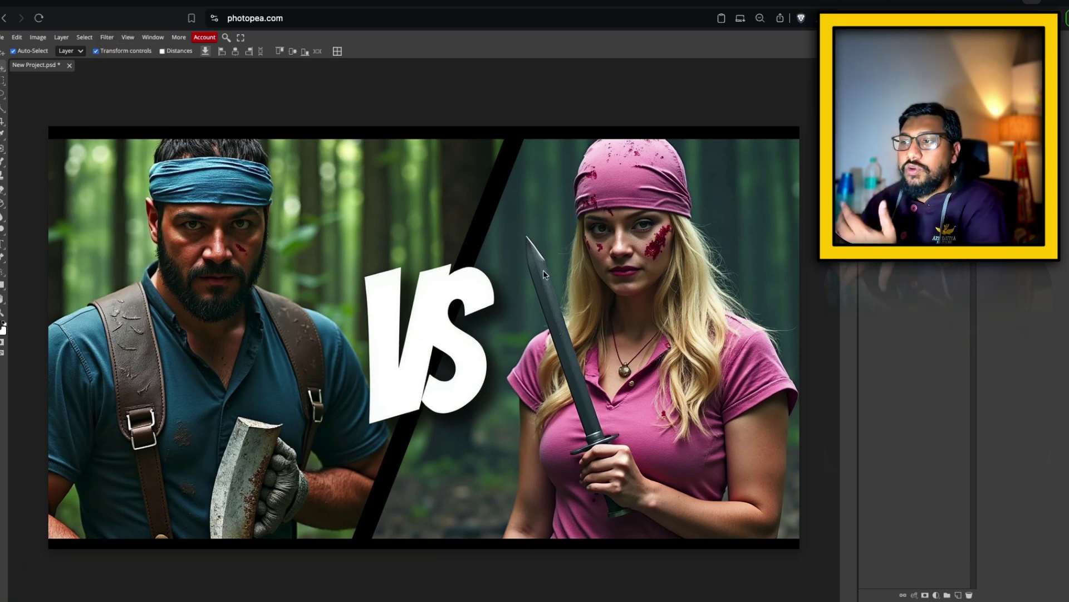
left_click(111, 39)
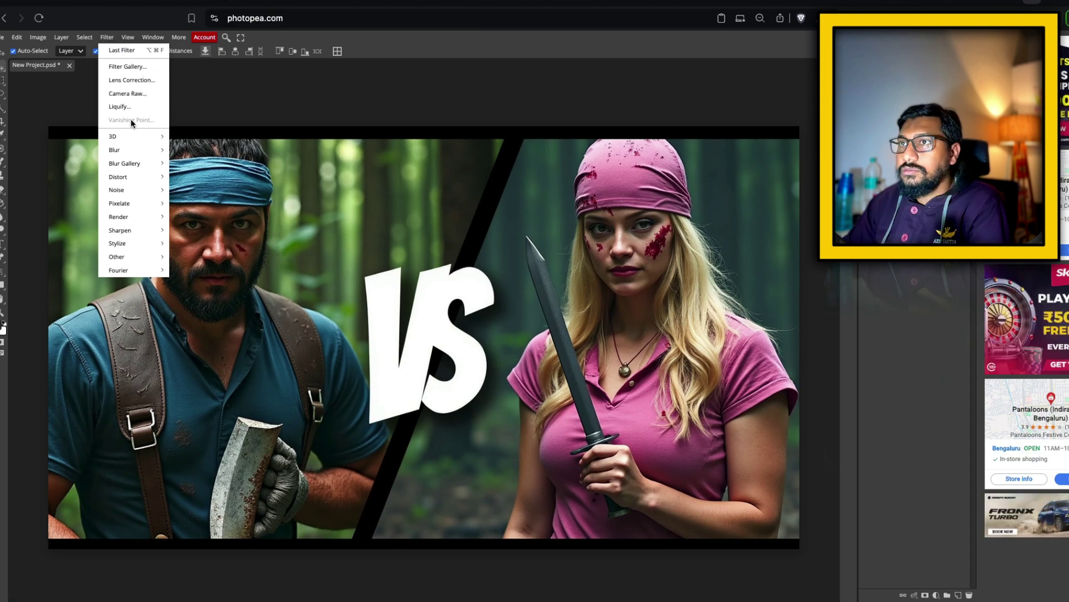
left_click(131, 69)
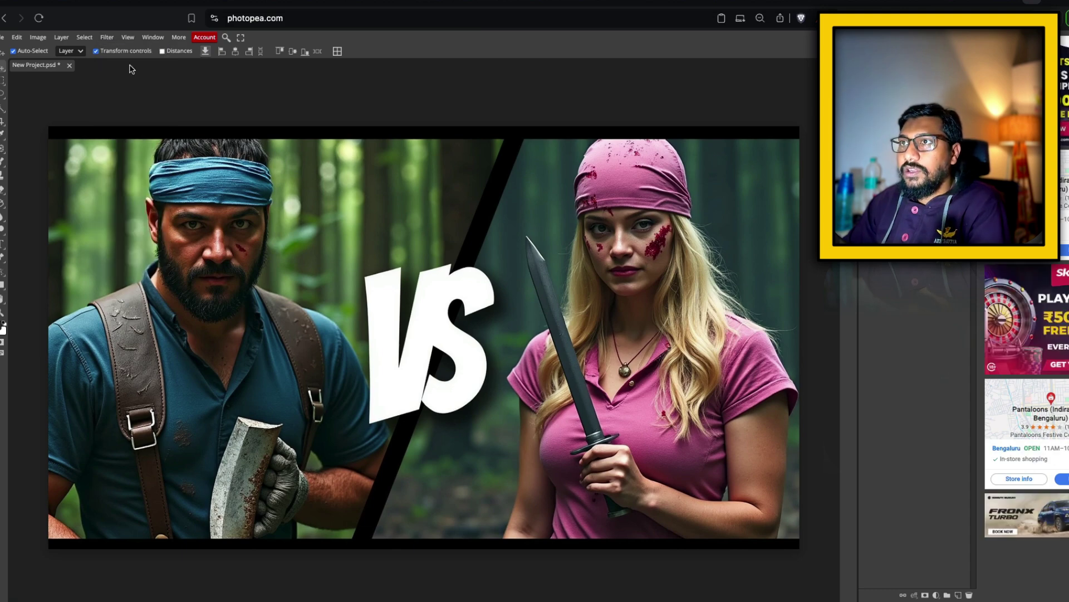
Step: Reload Photopea and paste the copied "VS" thumbnail into a new 1280 x 720 px Youtube Thumbnail project
left_click(38, 18)
left_click(601, 215)
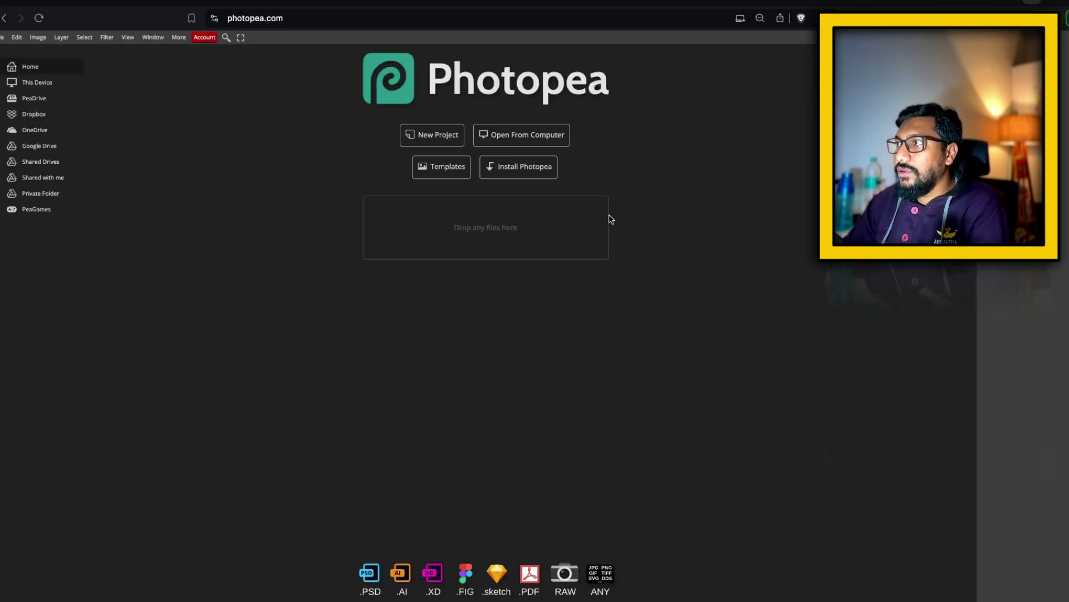
left_click(440, 139)
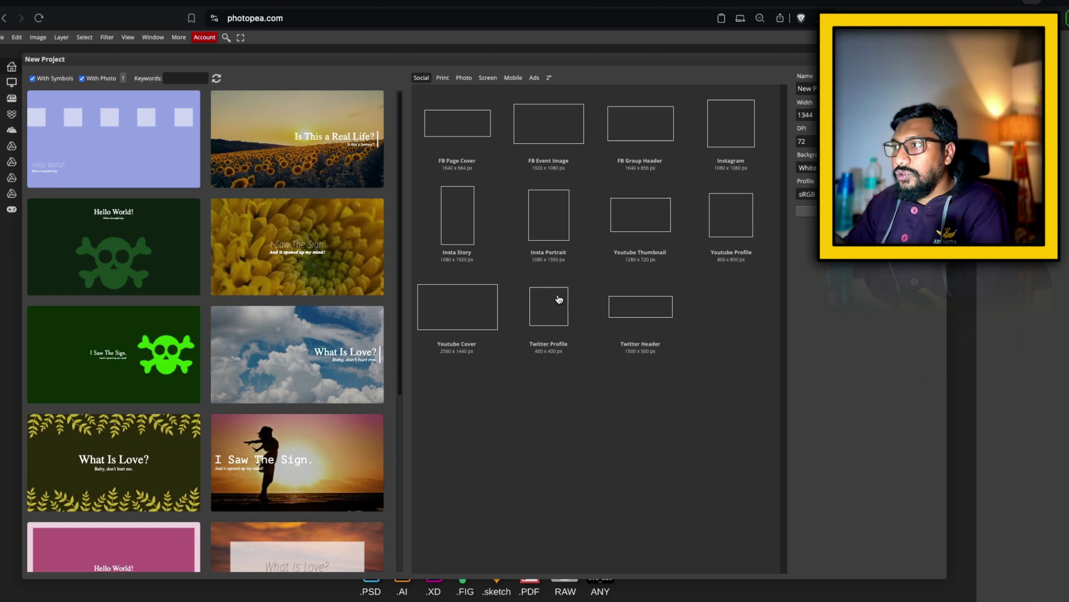
left_click(645, 217)
key("super+v")
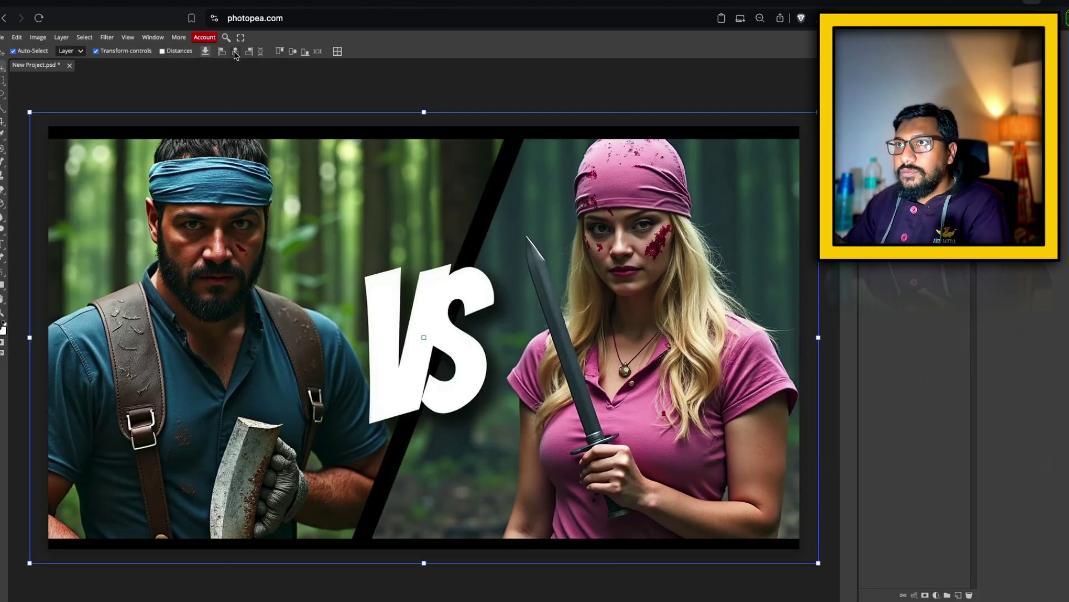
Step: Try the Rough Pastels, Angled Strokes and Spatter filters on the thumbnail in the Filter Gallery, ending on Rough Pastels
left_click(107, 37)
left_click(118, 68)
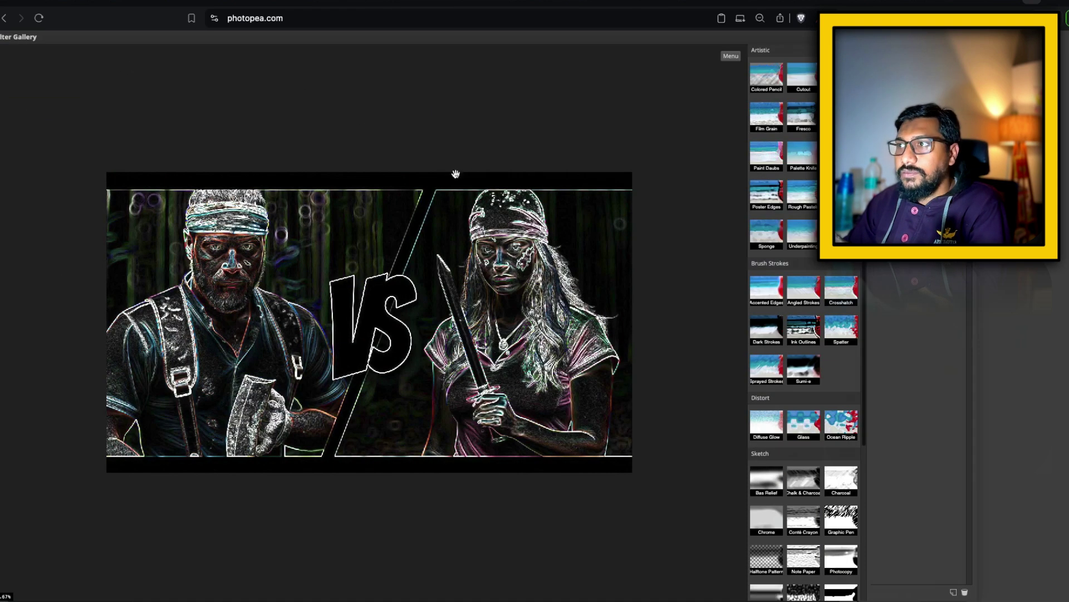
left_click(813, 200)
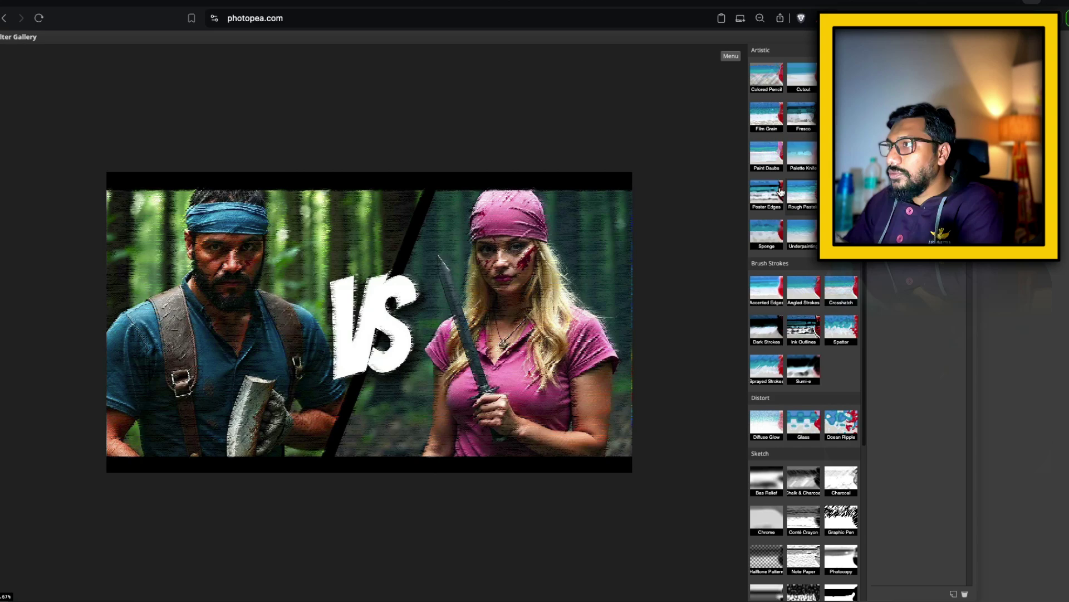
left_click(808, 296)
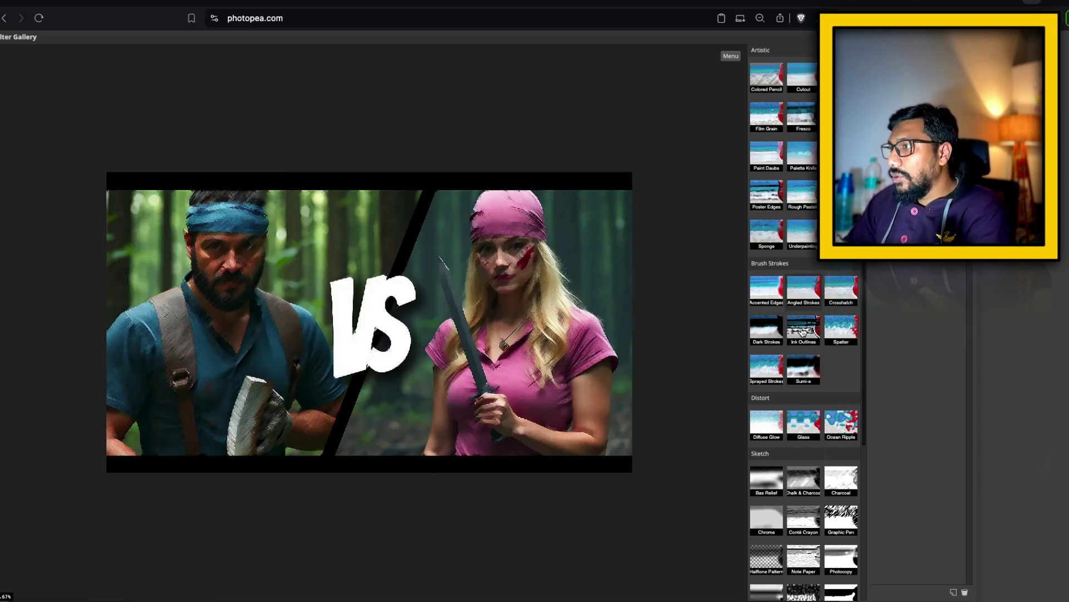
left_click(850, 328)
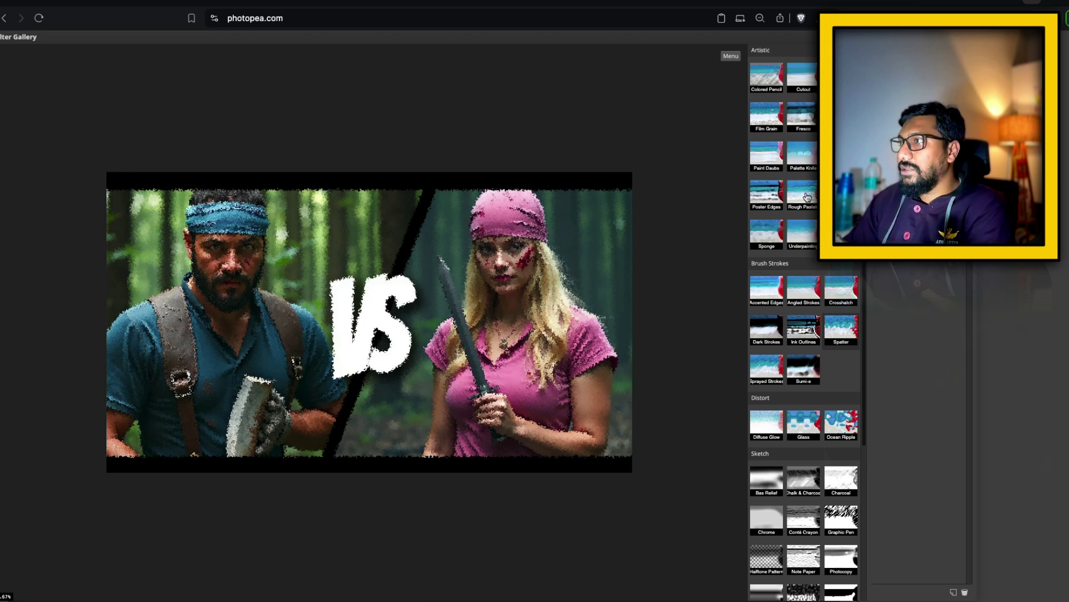
left_click(802, 205)
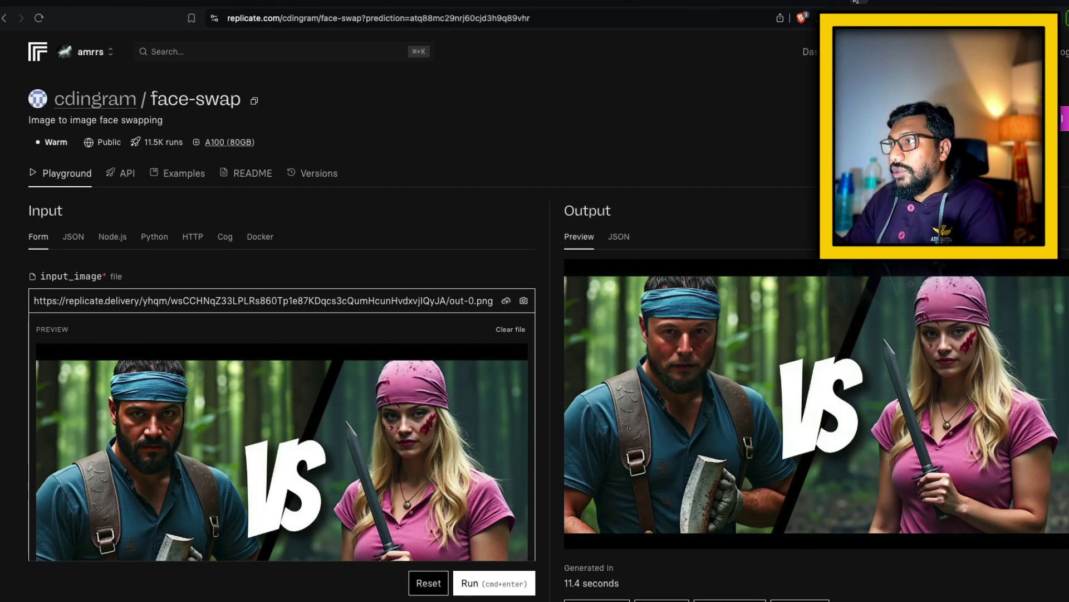
Step: Switch to cdingram/face-swap on Replicate and copy the face-swapped "VS" thumbnail from the output as an image
scroll(692, 332, "down", 3)
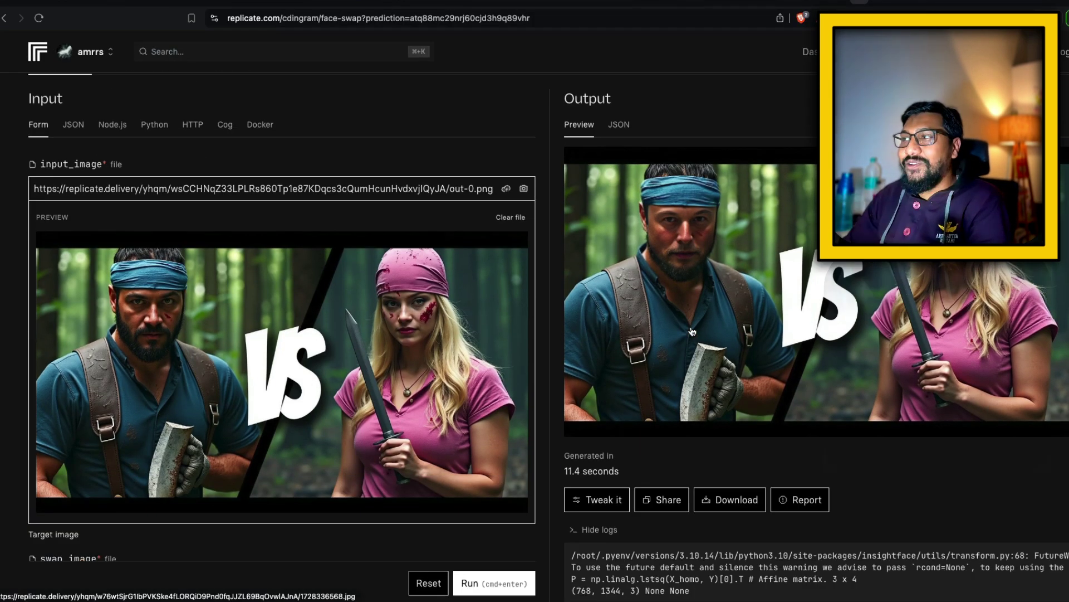
scroll(693, 332, "up", 3)
right_click(730, 335)
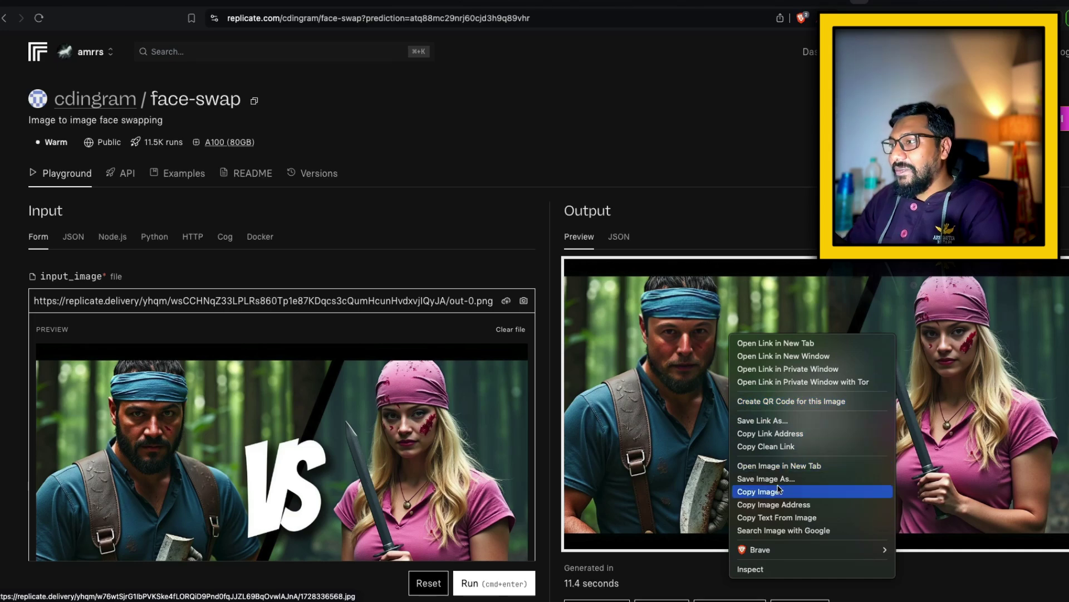
left_click(758, 491)
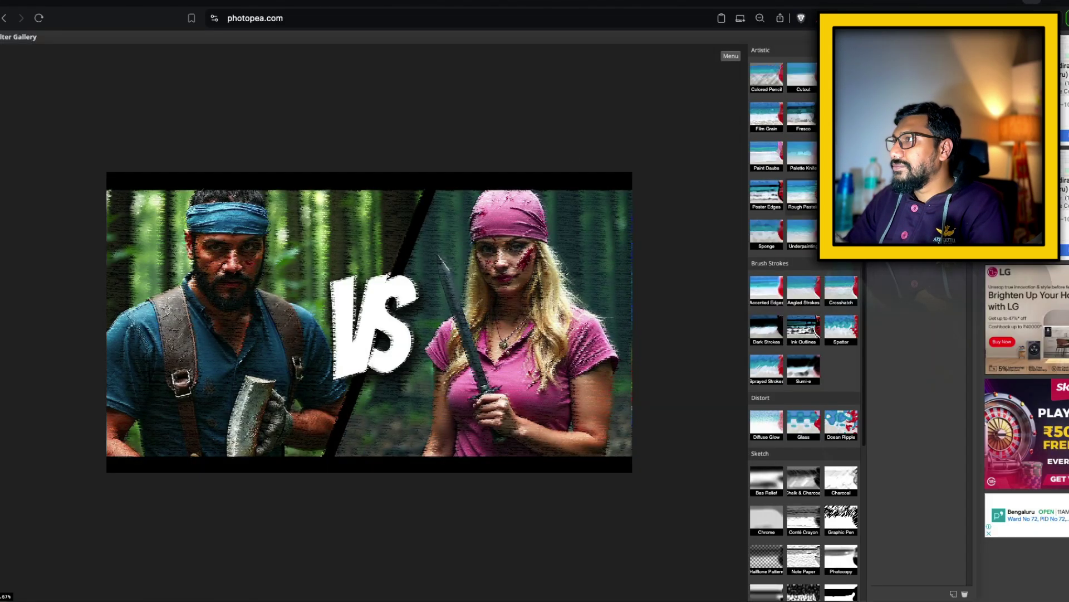
Step: Back in Photopea, cancel the Filter Gallery, then paste the face-swapped thumbnail over the original and compare the two
key("Escape")
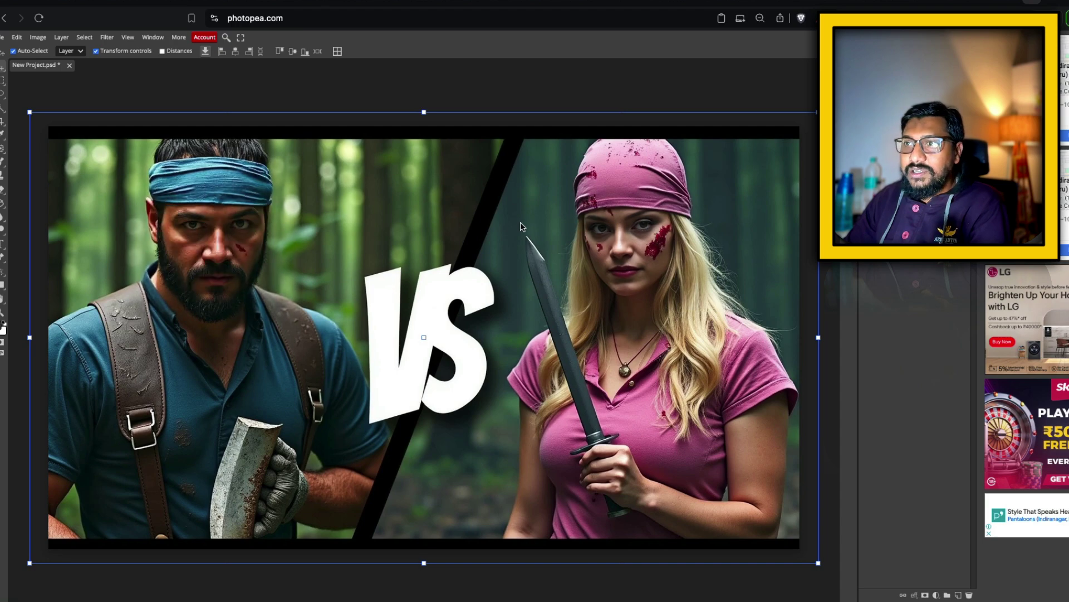
key("ctrl+z")
key("ctrl+shift+z")
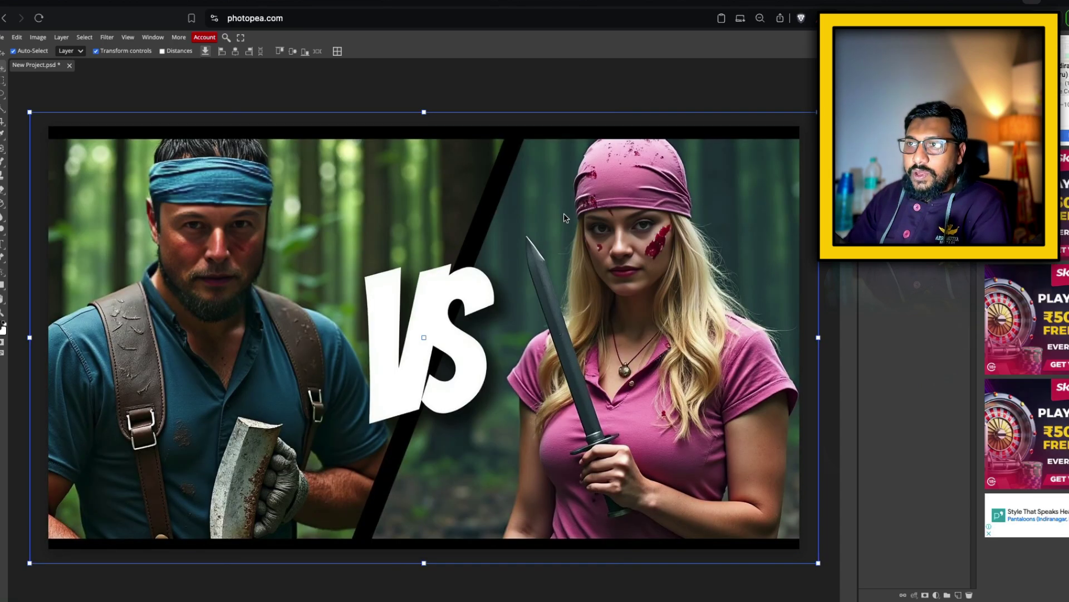
key("ctrl+z")
key("ctrl+shift+z")
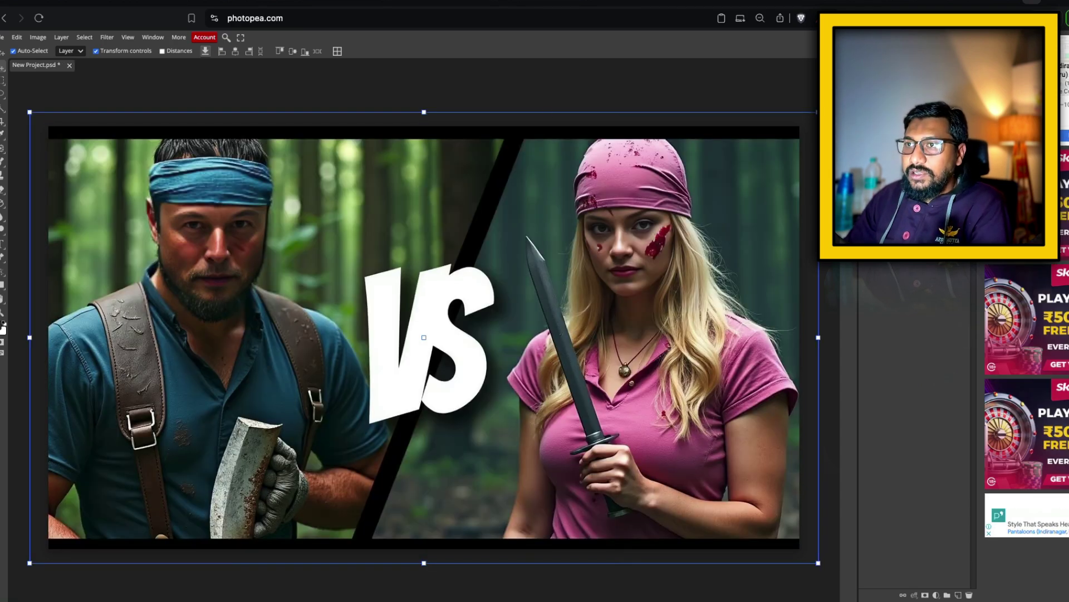
Step: Try the Colored Pencil filter on the face-swapped thumbnail in the Filter Gallery and select Film Grain instead
left_click(106, 37)
left_click(124, 66)
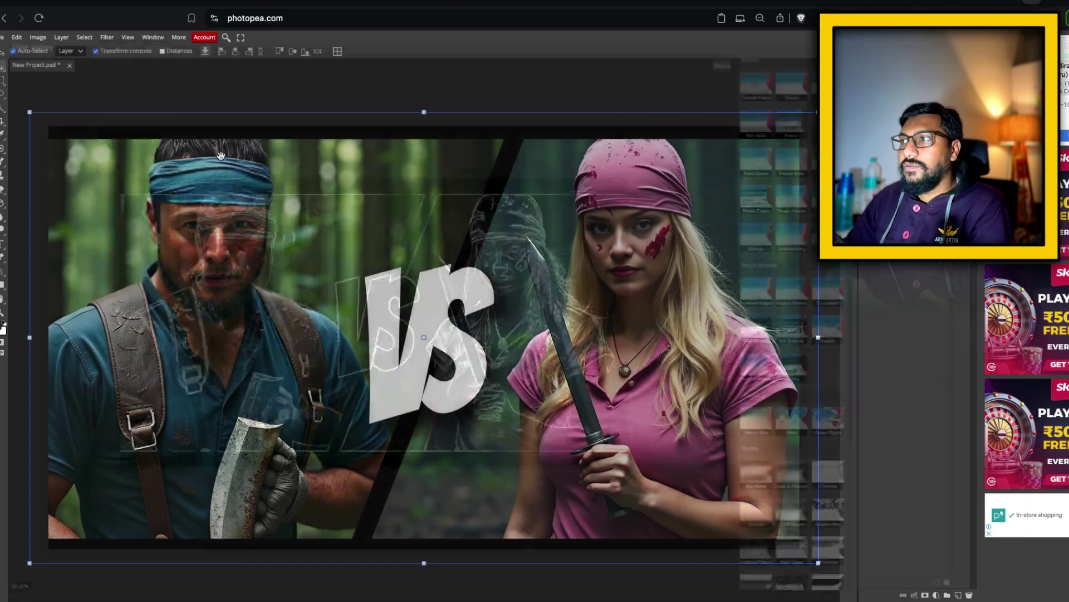
left_click(772, 119)
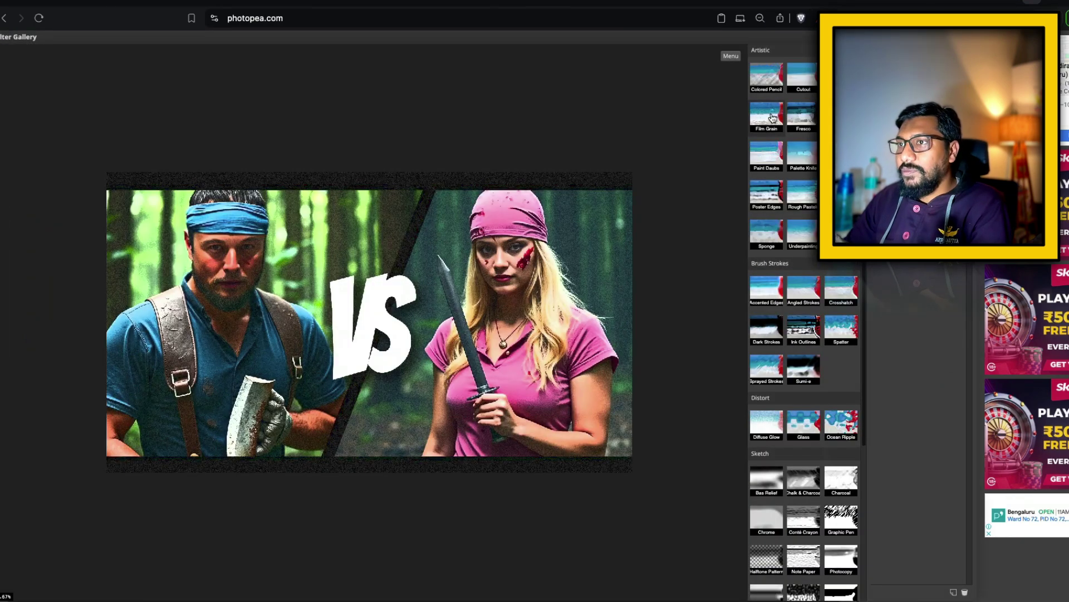
left_click(768, 82)
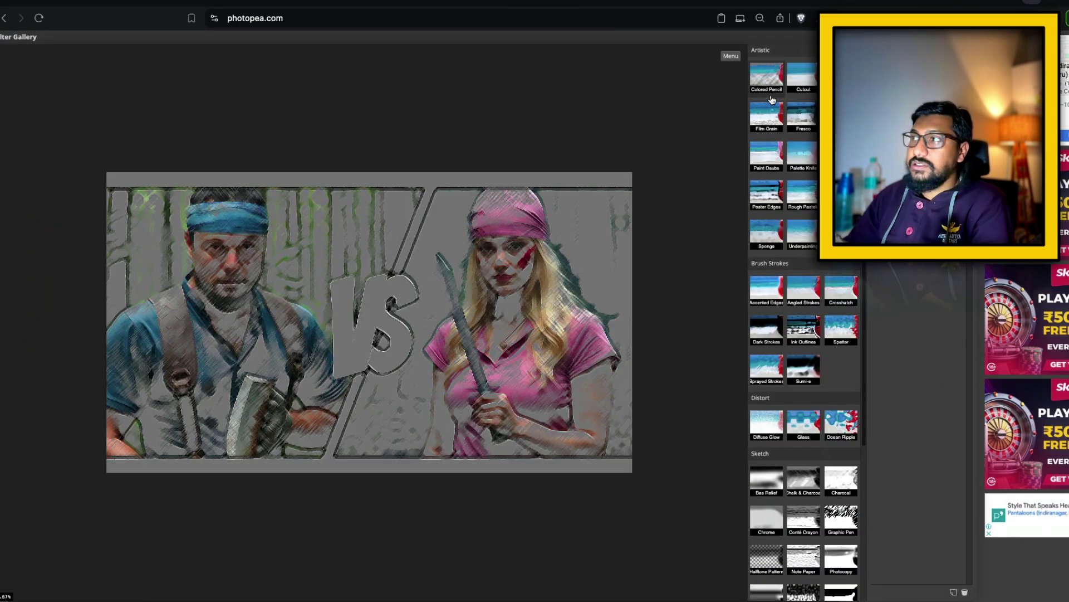
left_click(766, 111)
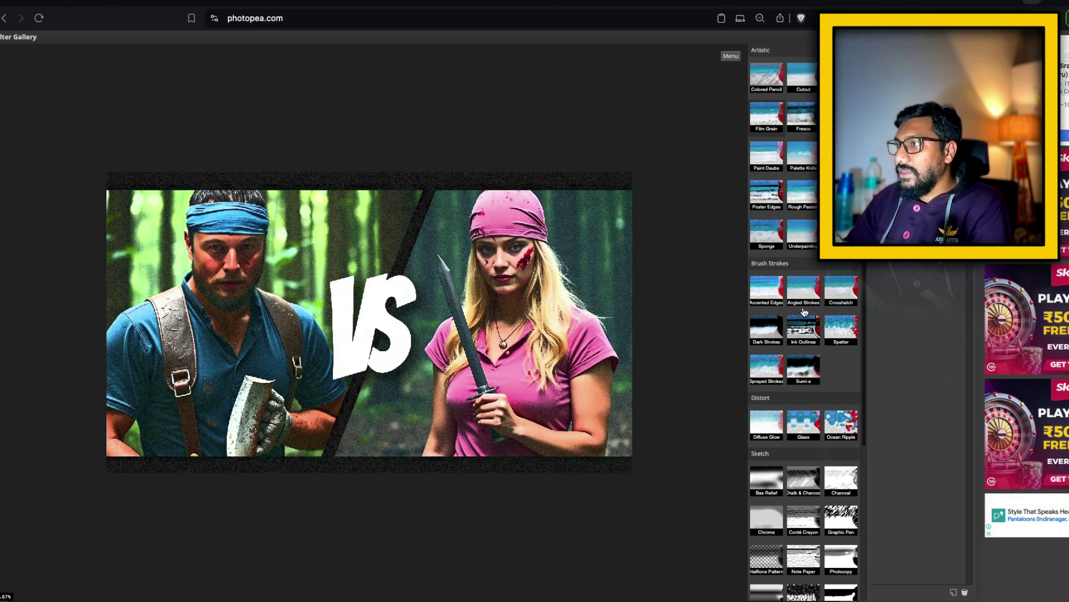